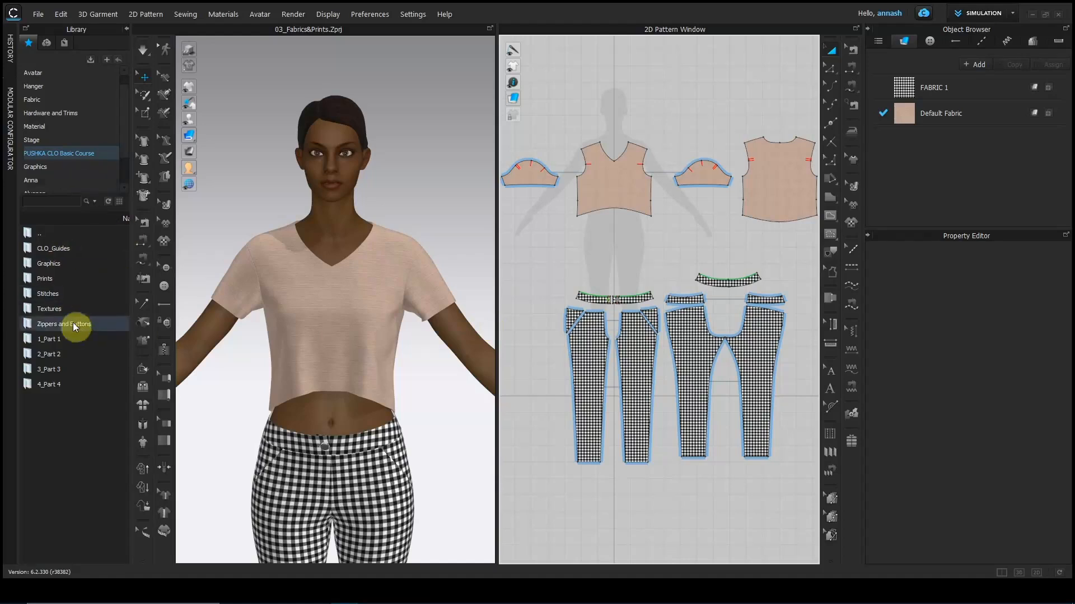
# Open the 4_Part 4 course folder, then its 1_Fabrics&Prints subfolder, in the Library.
pyautogui.click(54, 385)
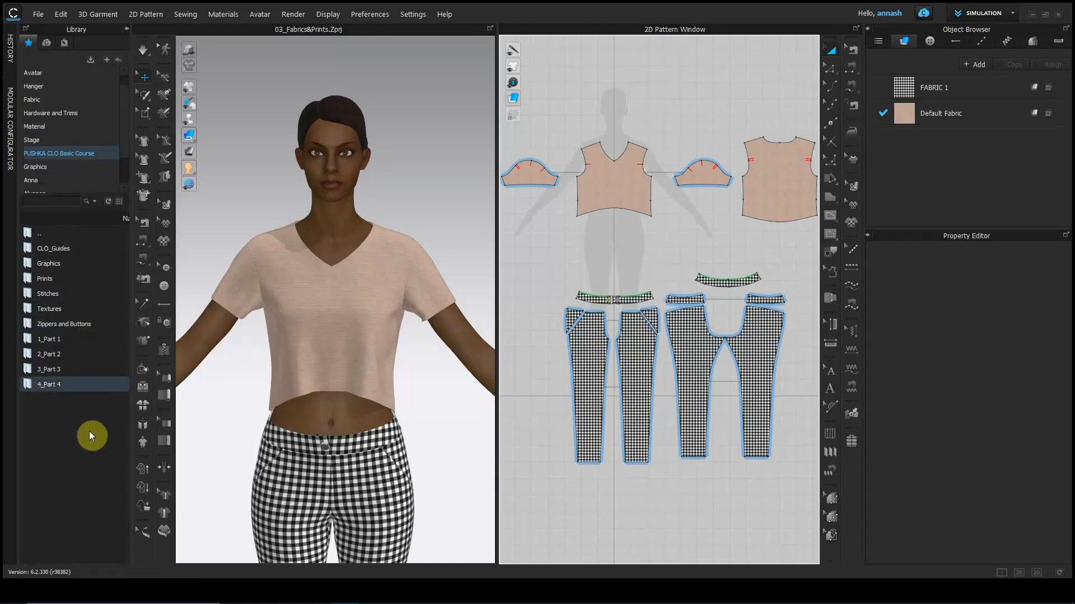
pyautogui.doubleClick(79, 374)
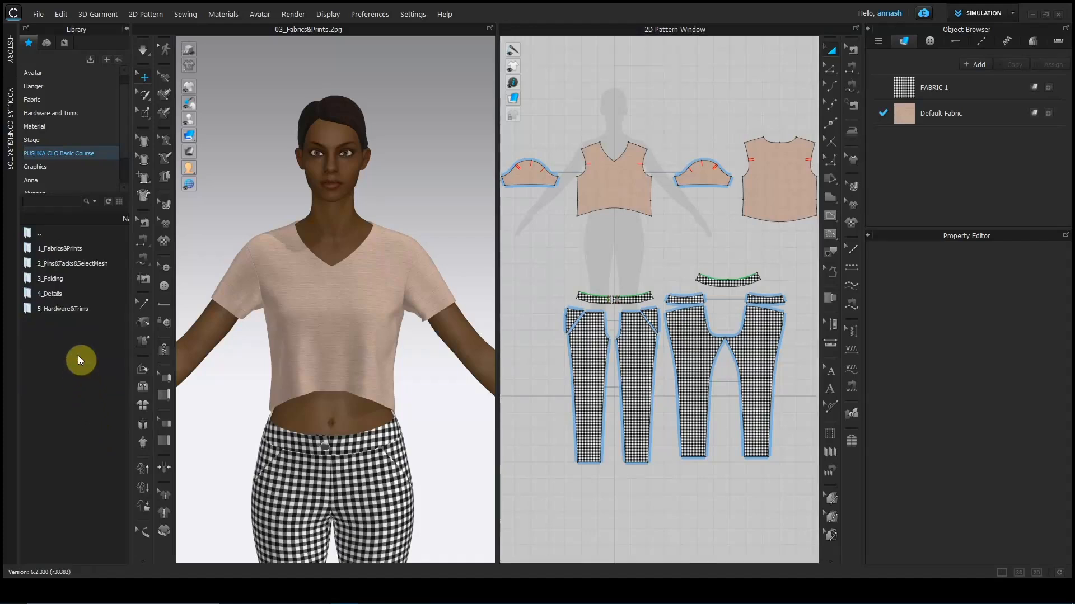
pyautogui.doubleClick(54, 248)
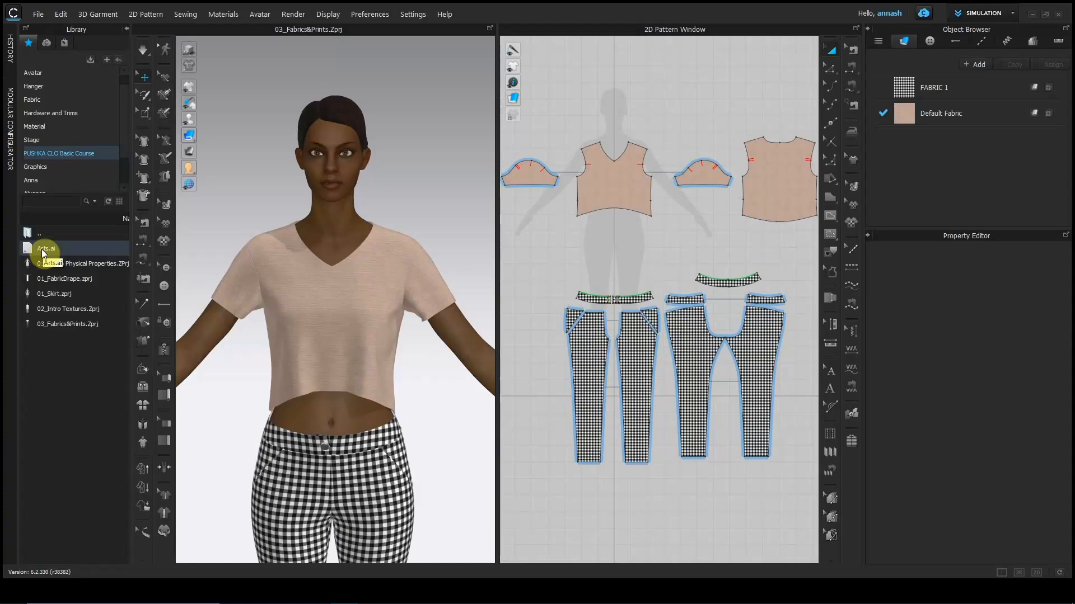
# Add Arts.ai as a graphic and choose its rose artboard, Arts_3.
pyautogui.rightClick(41, 249)
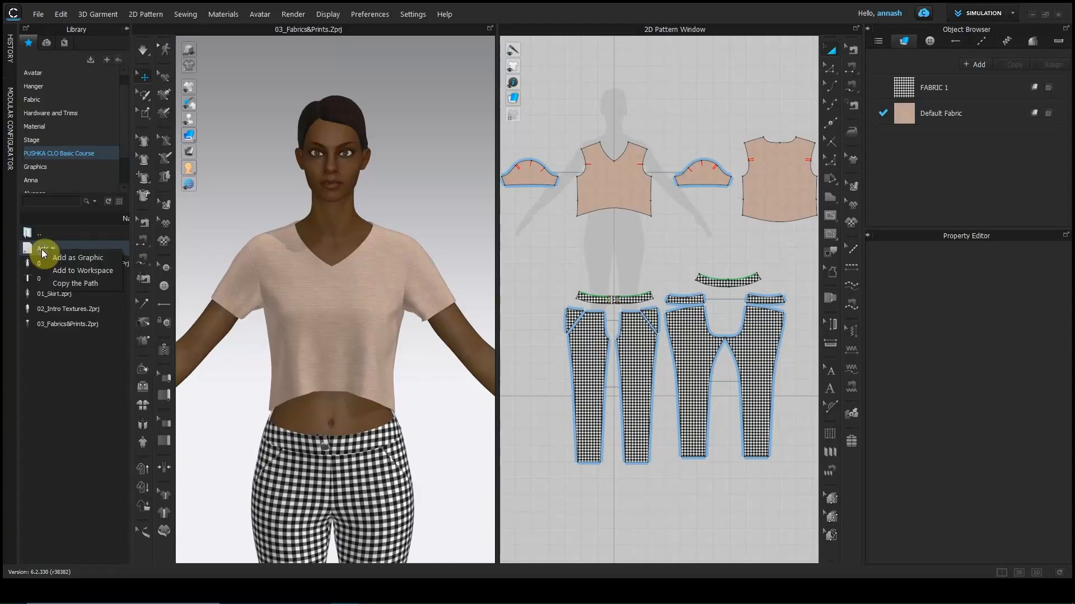
pyautogui.click(82, 258)
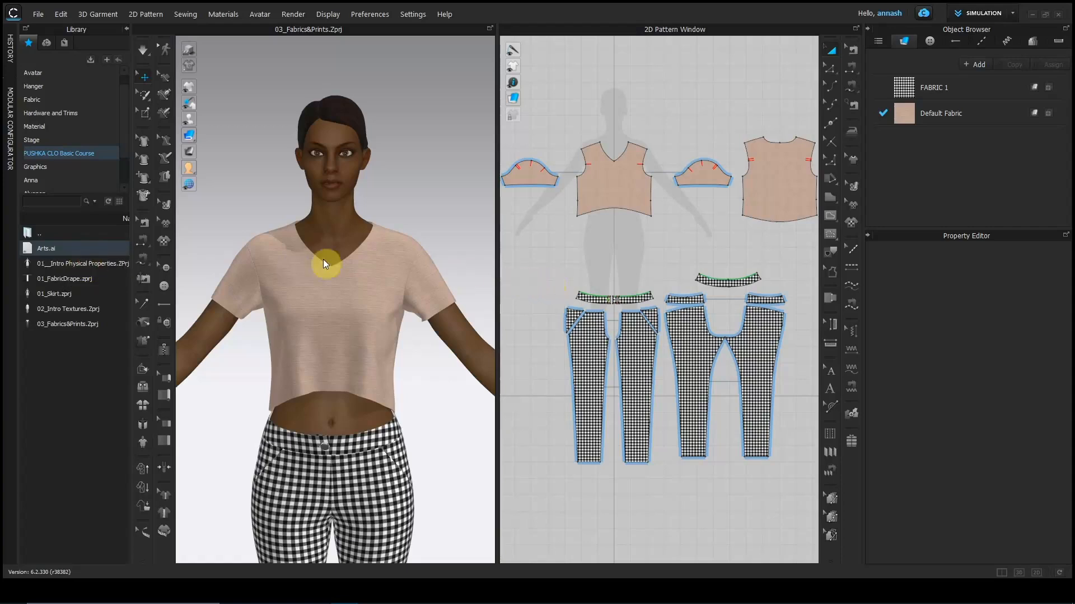
pyautogui.moveTo(34, 248); pyautogui.dragTo(606, 311)
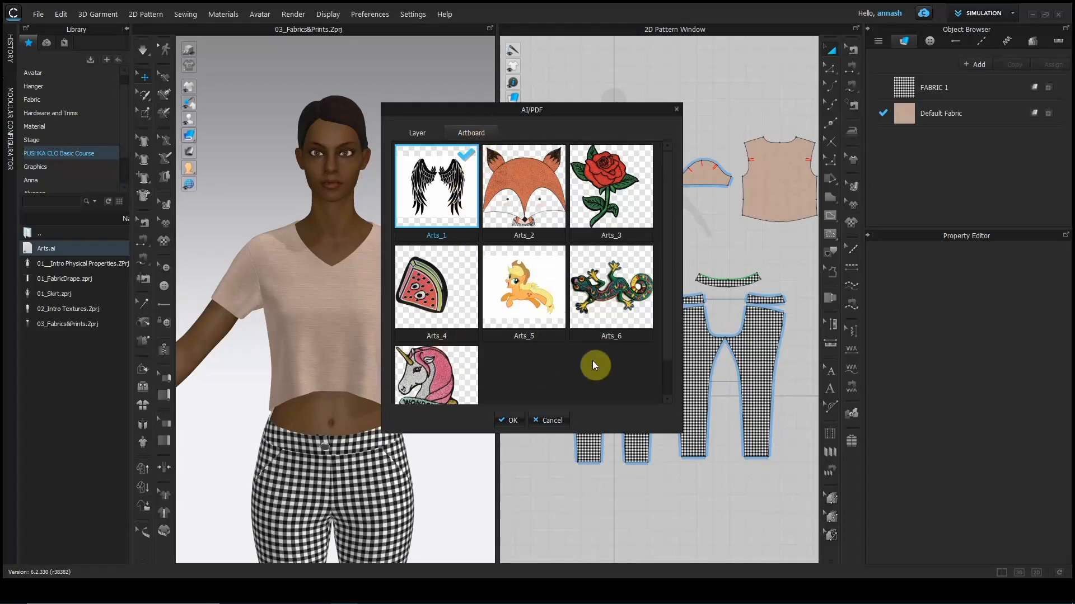
pyautogui.click(615, 201)
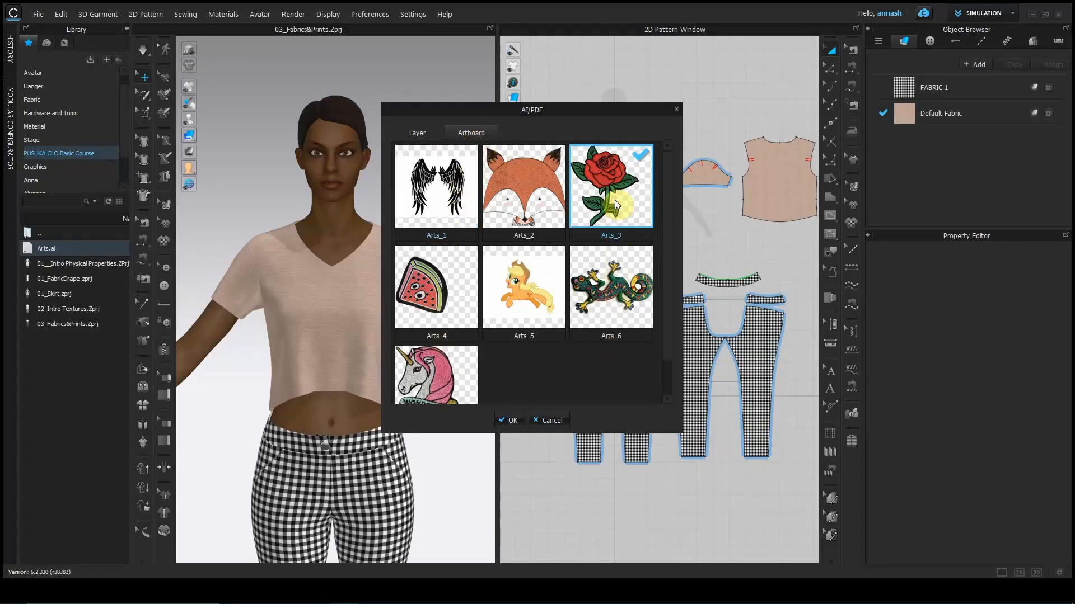
pyautogui.click(512, 420)
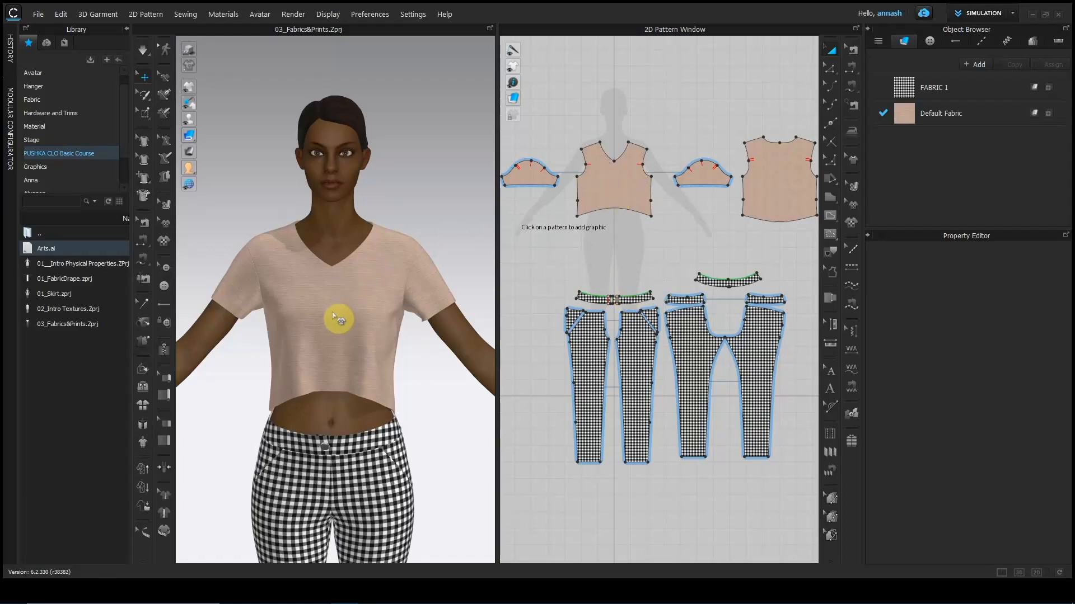
# Place the rose graphic on the crop top's front at its default size, then check it on the avatar.
pyautogui.scroll(4, 332, 320)
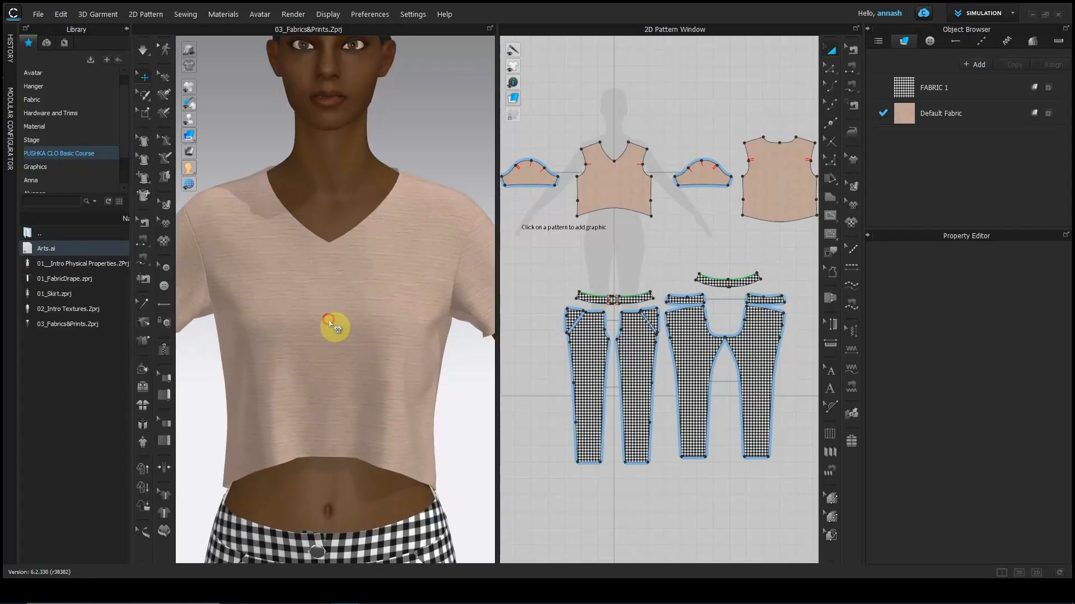
pyautogui.click(330, 325)
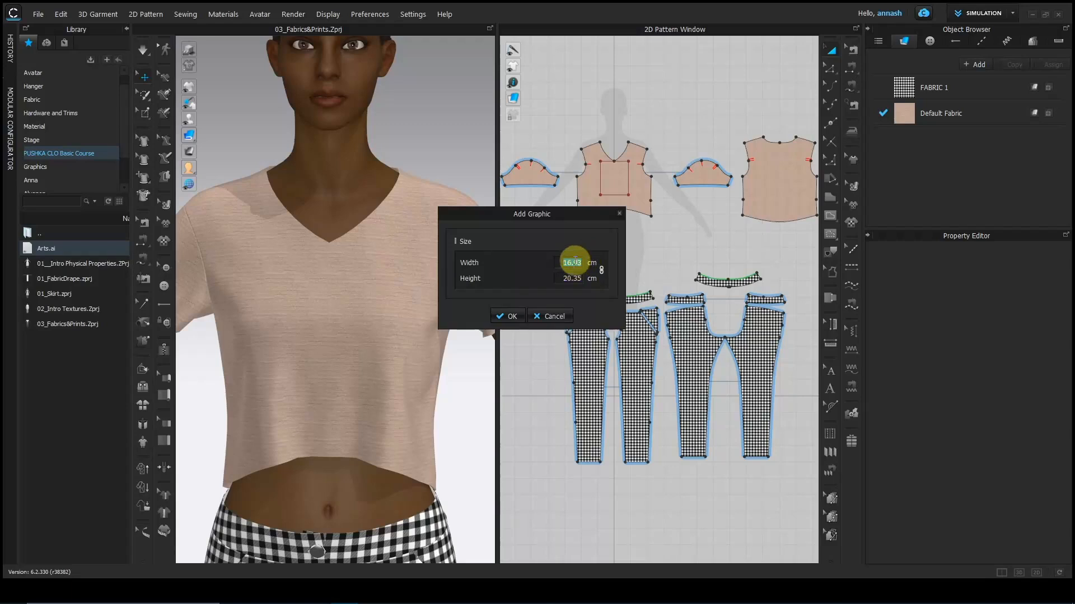
pyautogui.click(513, 317)
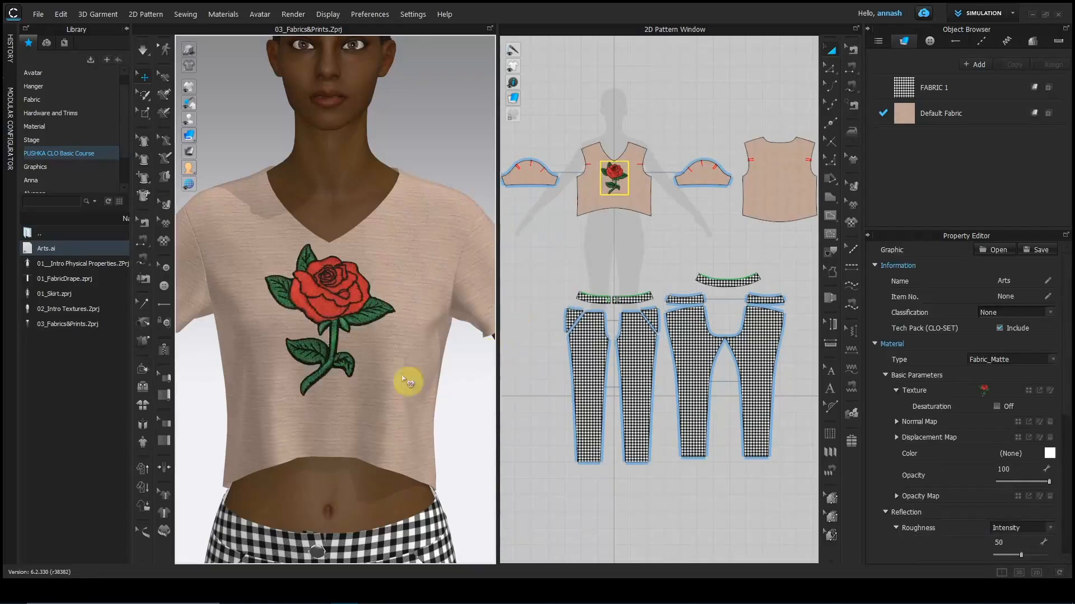
pyautogui.moveTo(451, 420)
pyautogui.mouseDown(button='right')
pyautogui.moveTo(366, 420)
pyautogui.moveTo(468, 418)
pyautogui.moveTo(459, 417)
pyautogui.mouseUp(button='right')
pyautogui.scroll(5, 645, 280)
pyautogui.moveTo(635, 236); pyautogui.dragTo(718, 436, button='middle')
pyautogui.scroll(4, 673, 304)
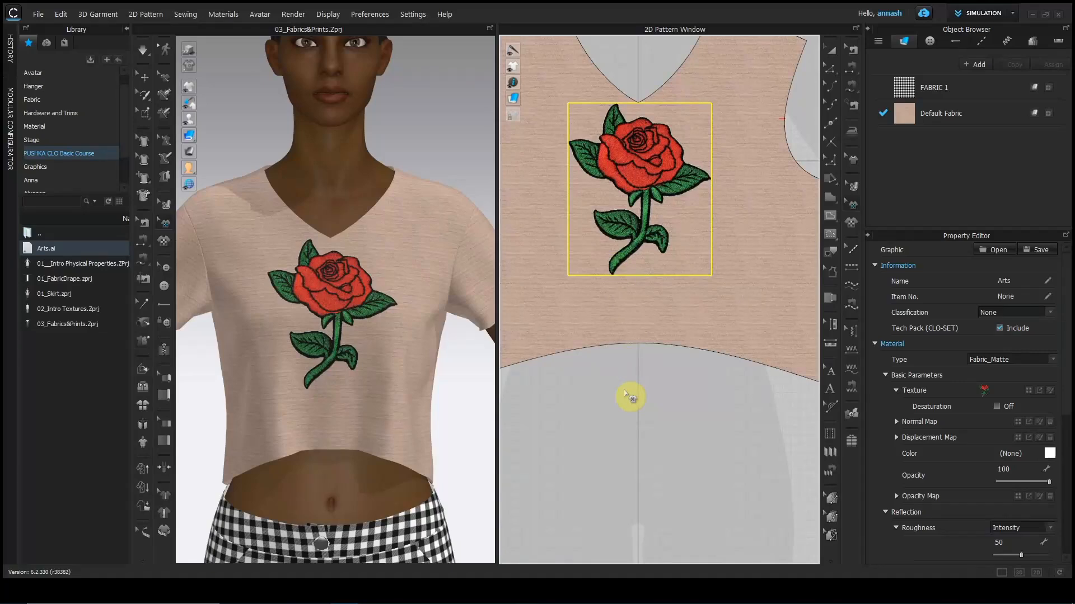
pyautogui.scroll(-8, 632, 391)
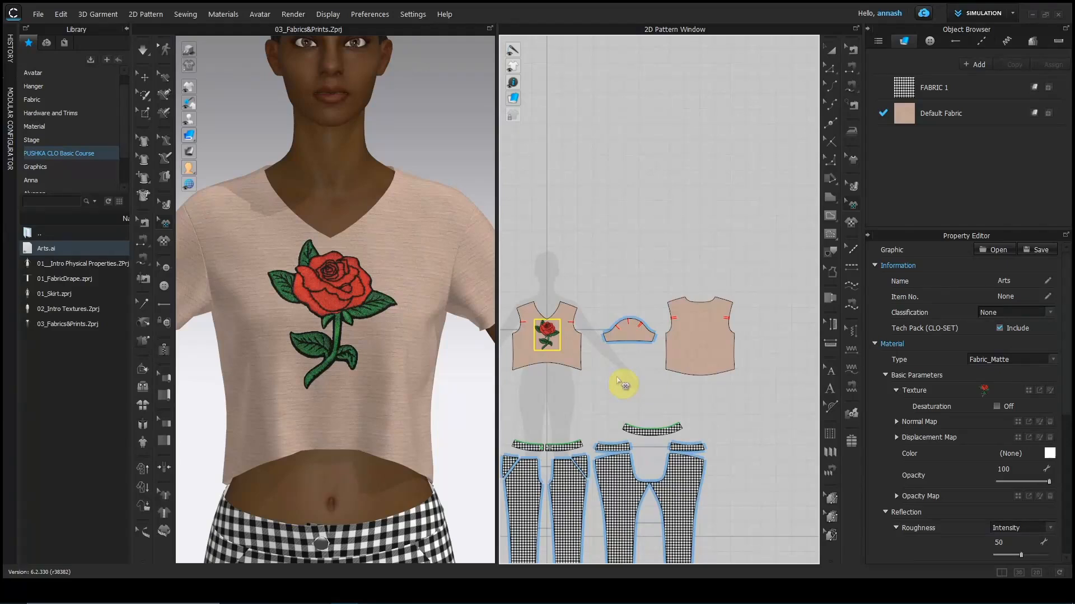
# Load the unicorn artboard Arts_7 from Arts.ai and zoom the pattern view onto the back piece.
pyautogui.rightClick(53, 249)
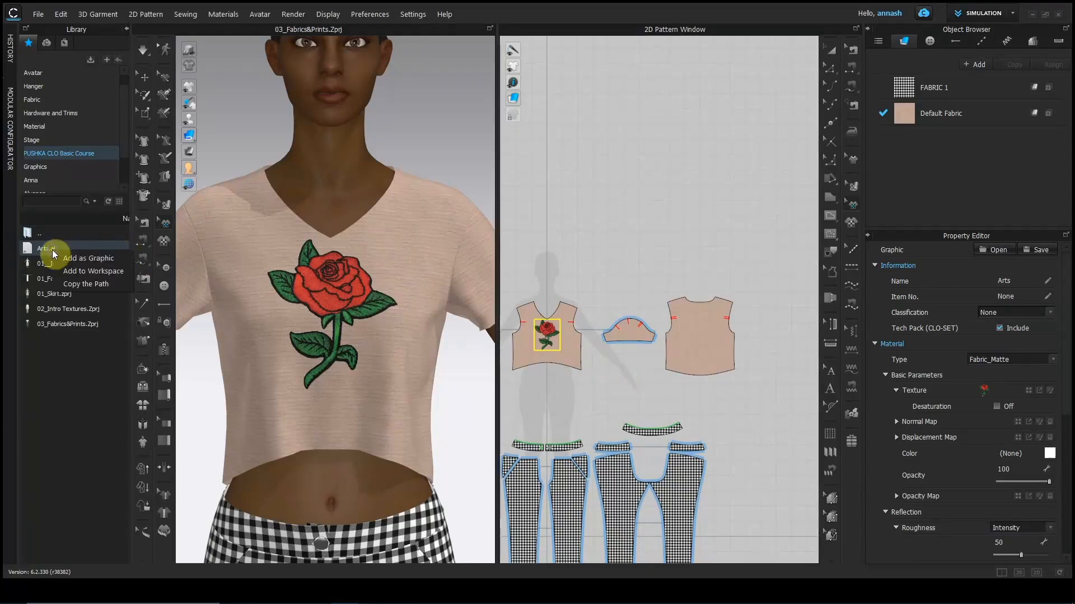
pyautogui.click(89, 260)
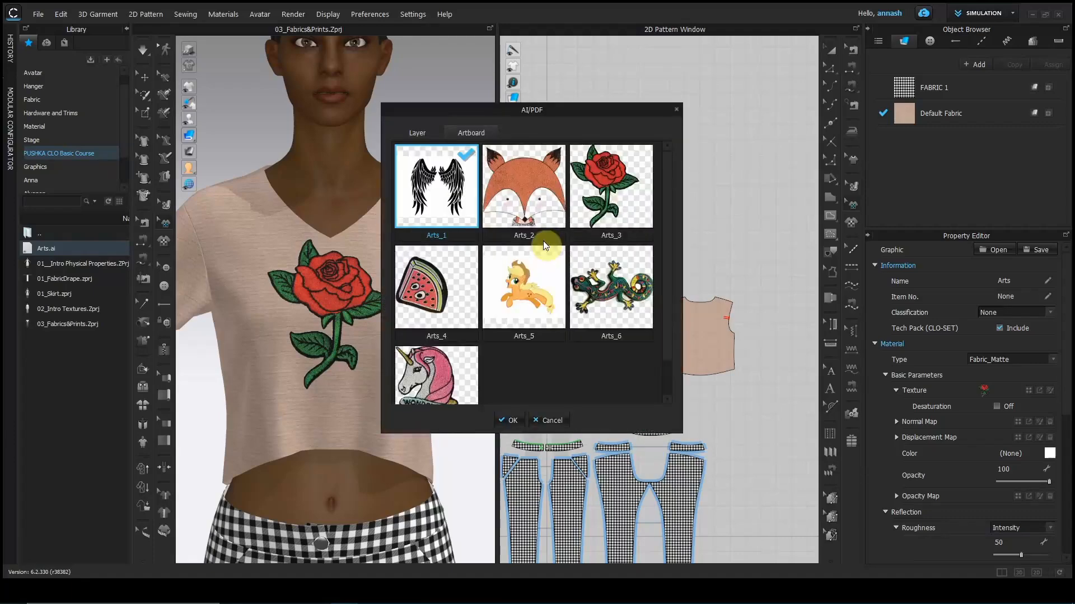
pyautogui.click(509, 421)
pyautogui.scroll(5, 688, 397)
pyautogui.moveTo(676, 403); pyautogui.dragTo(590, 463, button='middle')
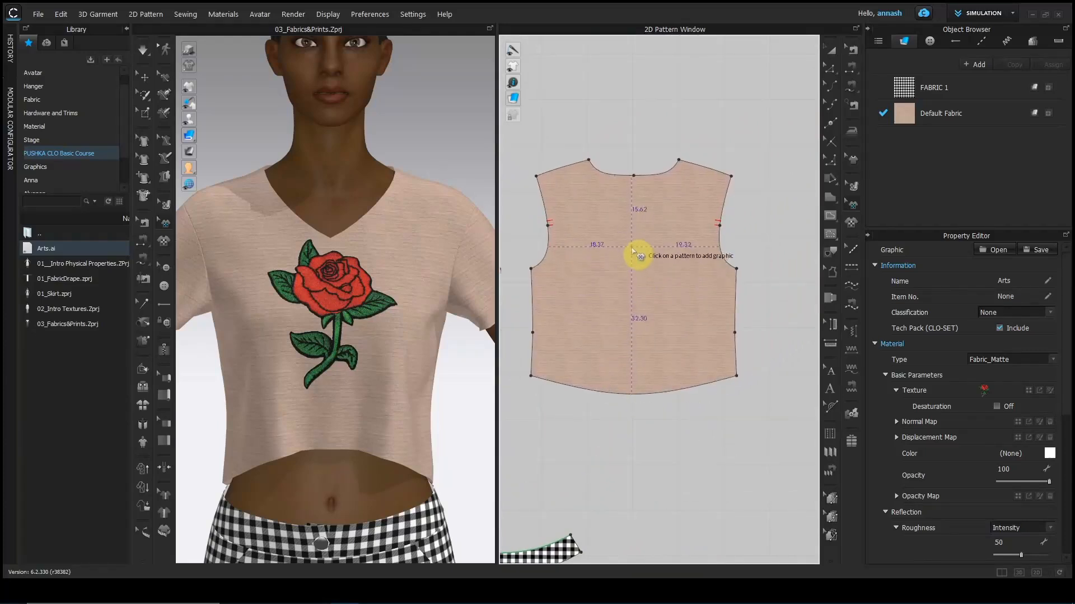
pyautogui.scroll(2, 631, 279)
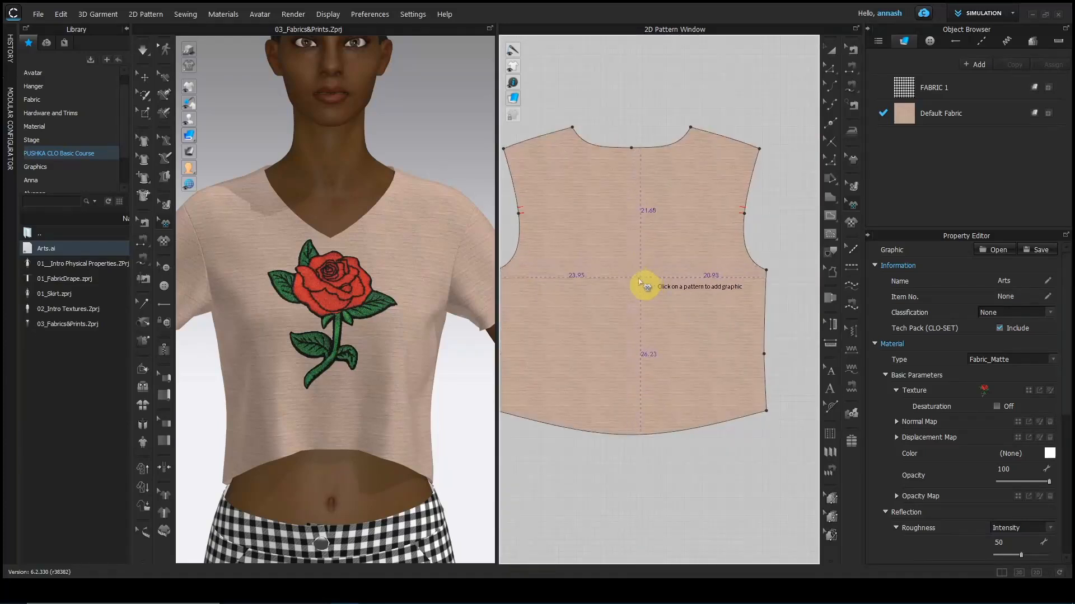
# Place the unicorn on the back piece 15 cm wide, centred, 15 cm below the top.
pyautogui.click(631, 251)
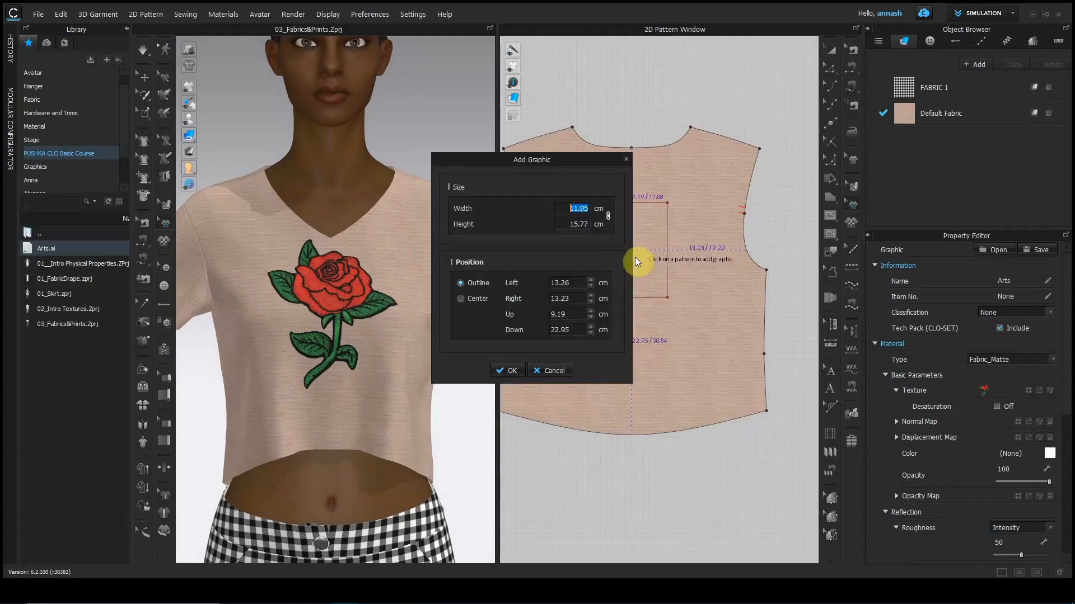
pyautogui.moveTo(568, 165); pyautogui.dragTo(439, 155)
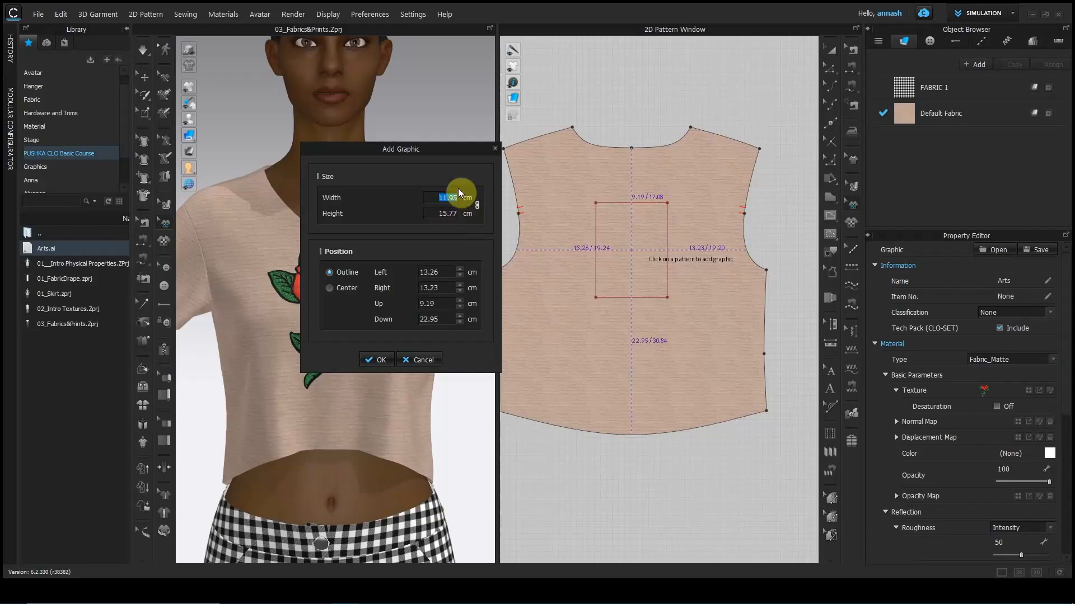
pyautogui.write('15')
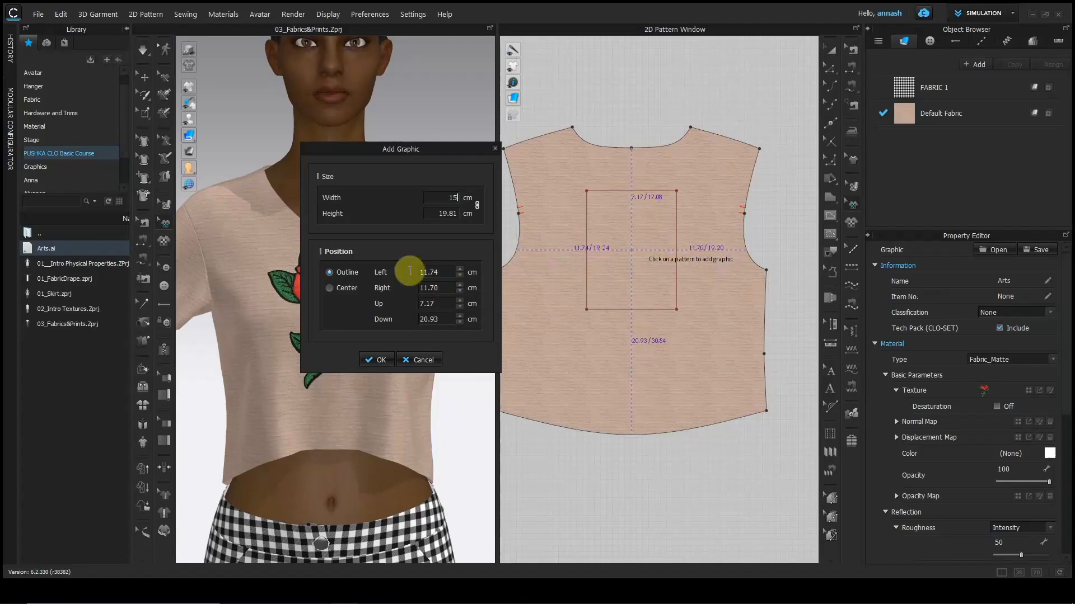
pyautogui.click(329, 287)
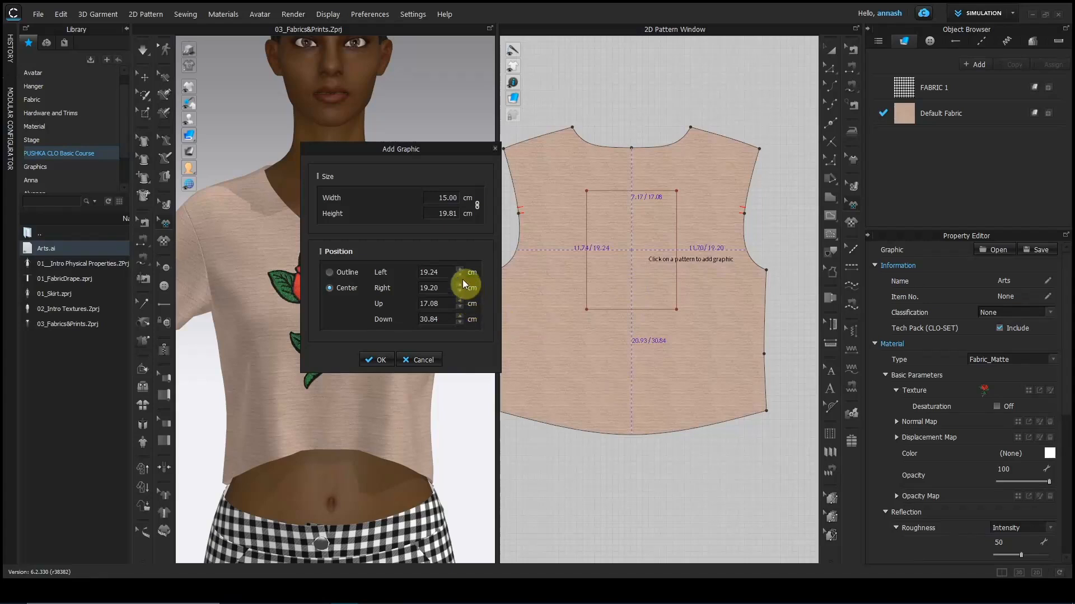
pyautogui.doubleClick(450, 304)
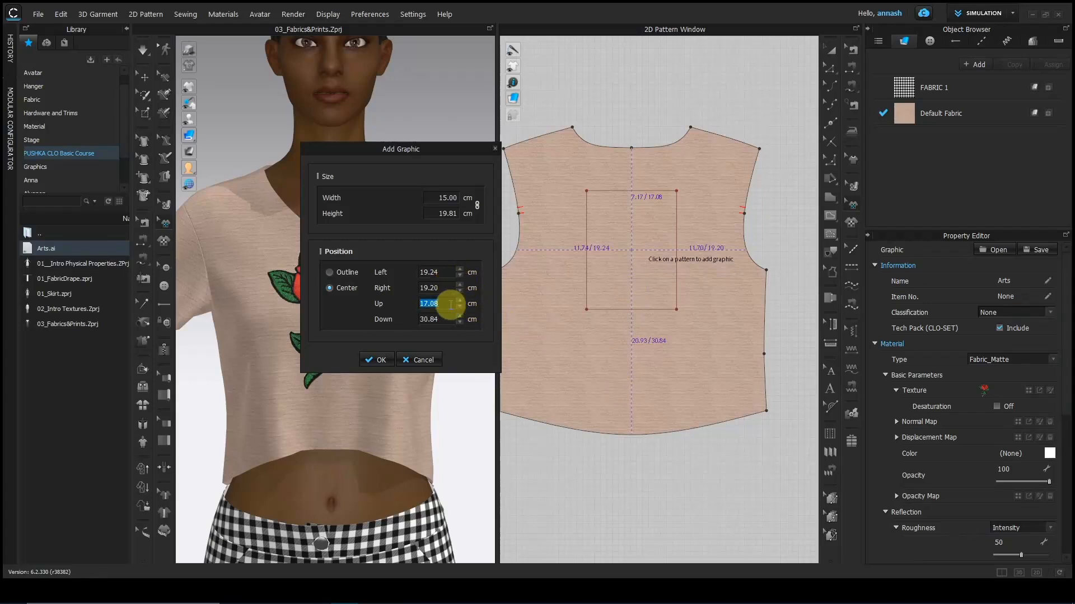
pyautogui.write('15')
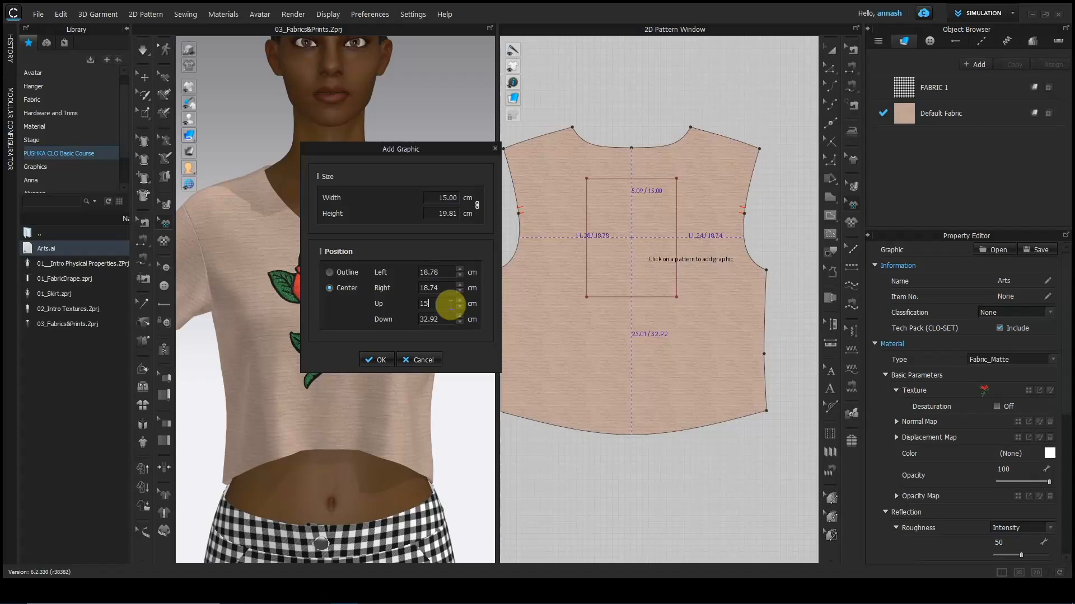
pyautogui.click(379, 360)
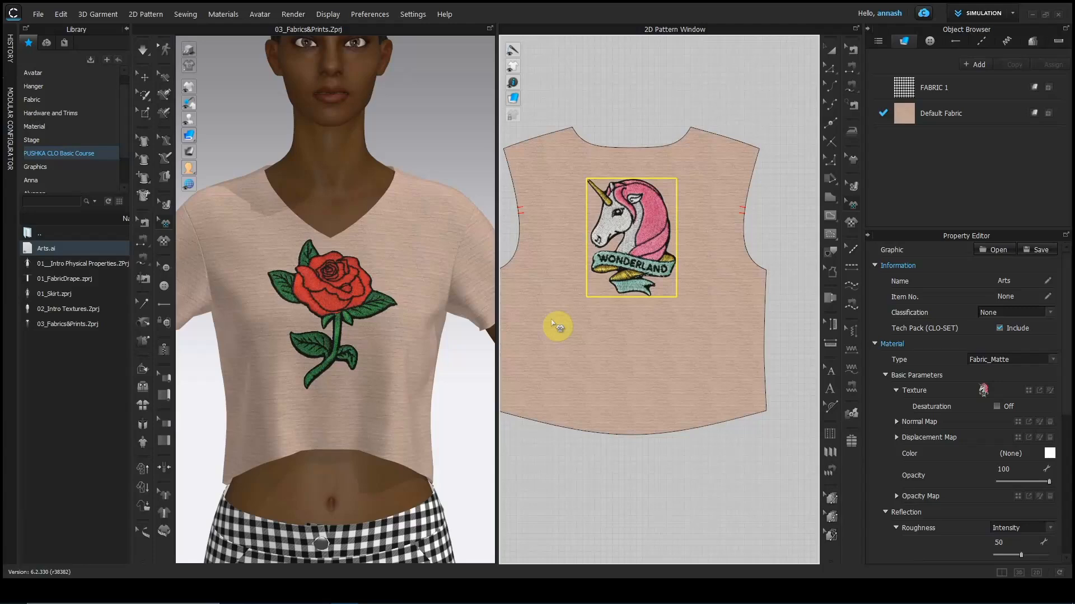
# Open the Graphics folder in the Library and show its files as thumbnails.
pyautogui.doubleClick(61, 234)
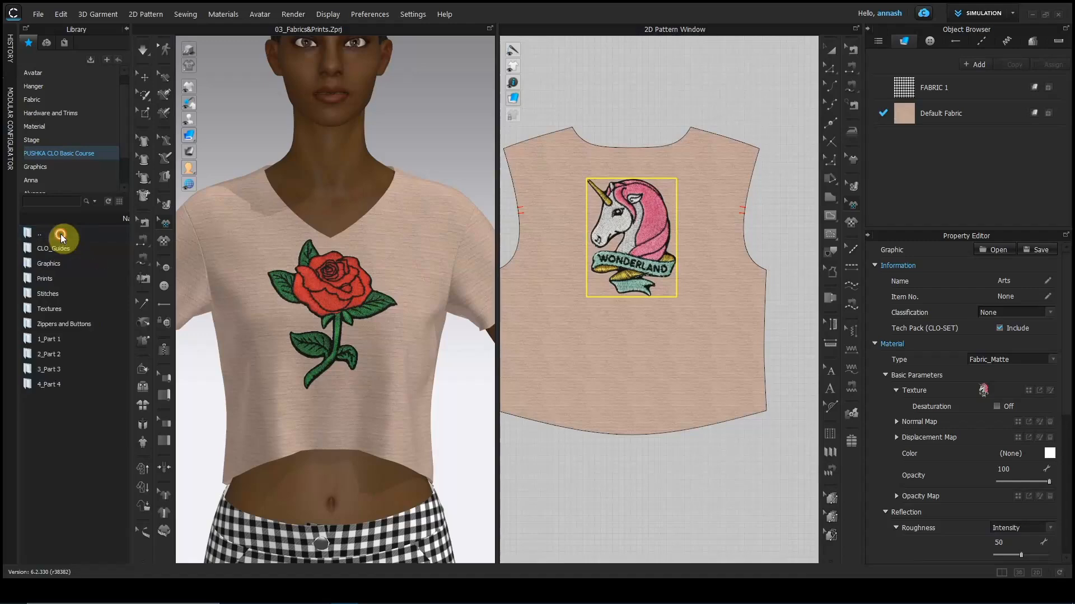
pyautogui.doubleClick(49, 264)
pyautogui.click(118, 202)
pyautogui.scroll(-4, 125, 352)
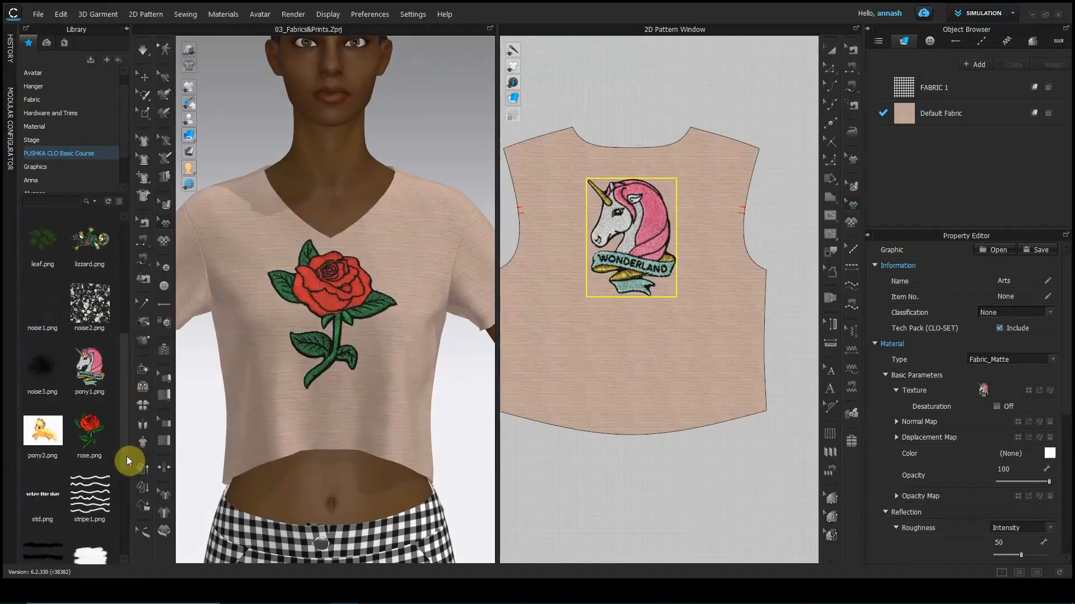
pyautogui.scroll(2, 129, 437)
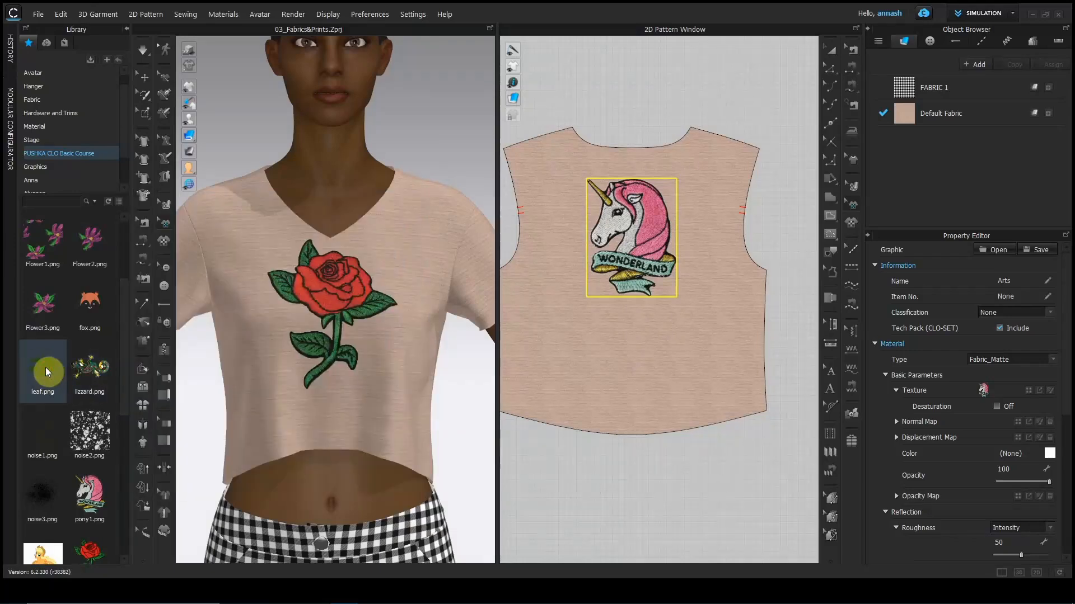
# Add leaf.png onto the sleeve pattern piece at about 8.67 cm square.
pyautogui.rightClick(46, 367)
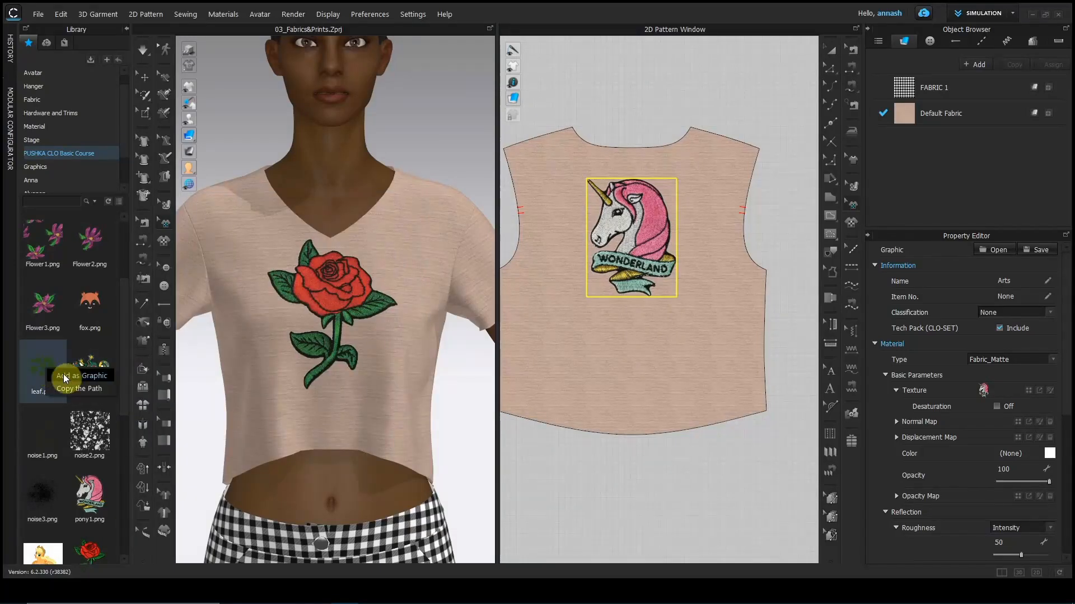
pyautogui.click(62, 374)
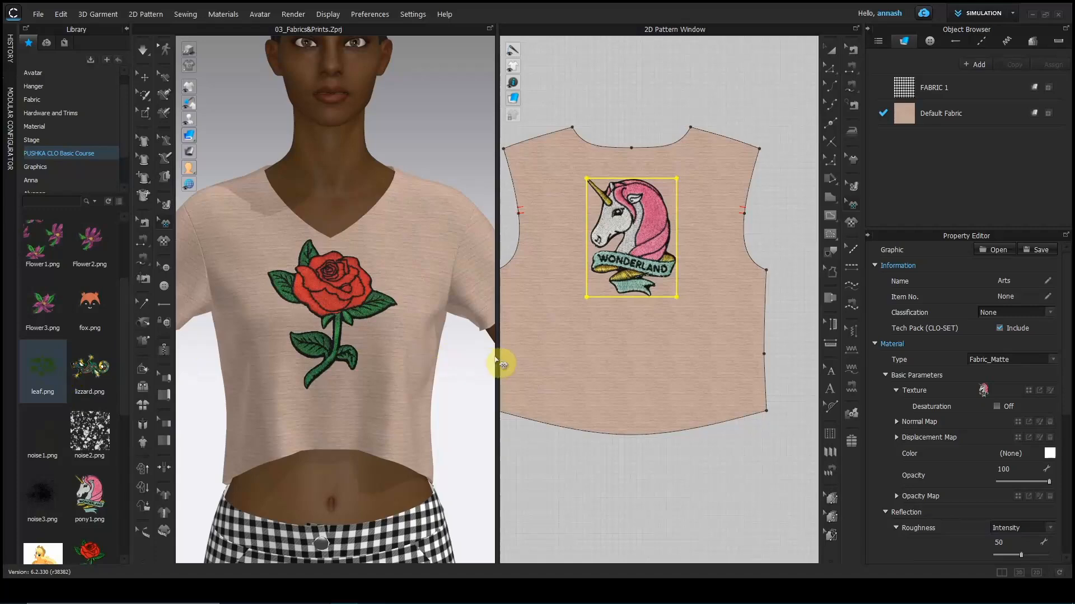
pyautogui.scroll(-1, 601, 356)
pyautogui.scroll(-1, 598, 354)
pyautogui.moveTo(600, 354); pyautogui.dragTo(794, 343, button='middle')
pyautogui.scroll(3, 652, 299)
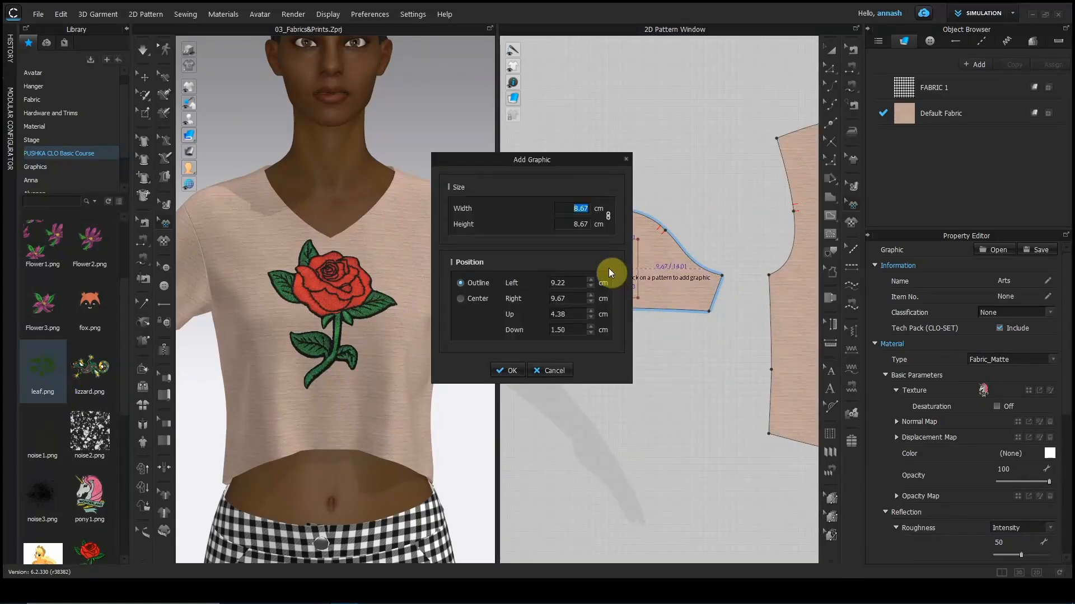
pyautogui.click(512, 369)
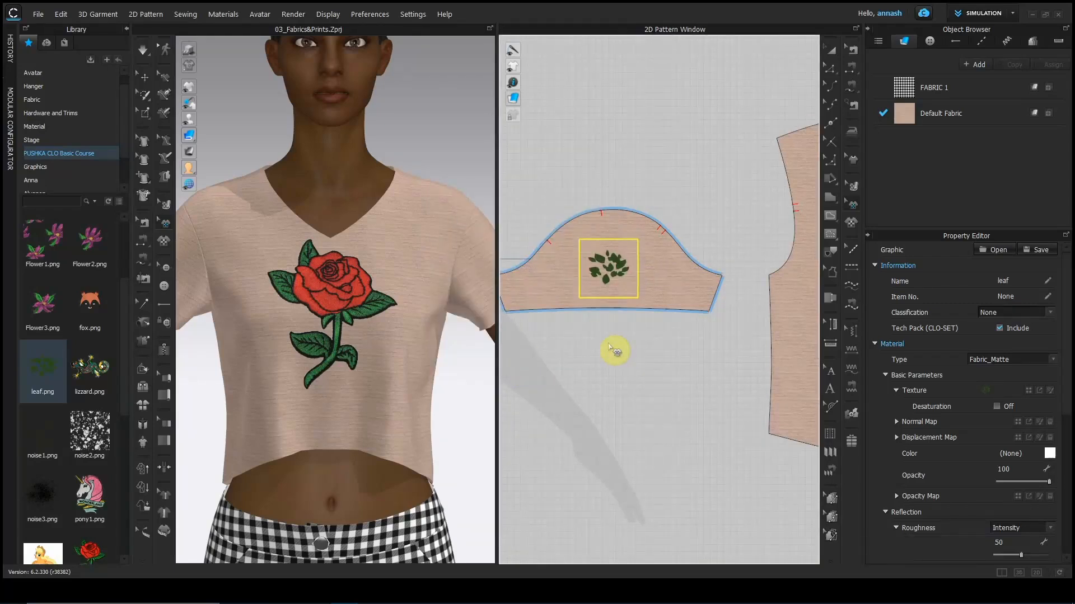
pyautogui.click(223, 14)
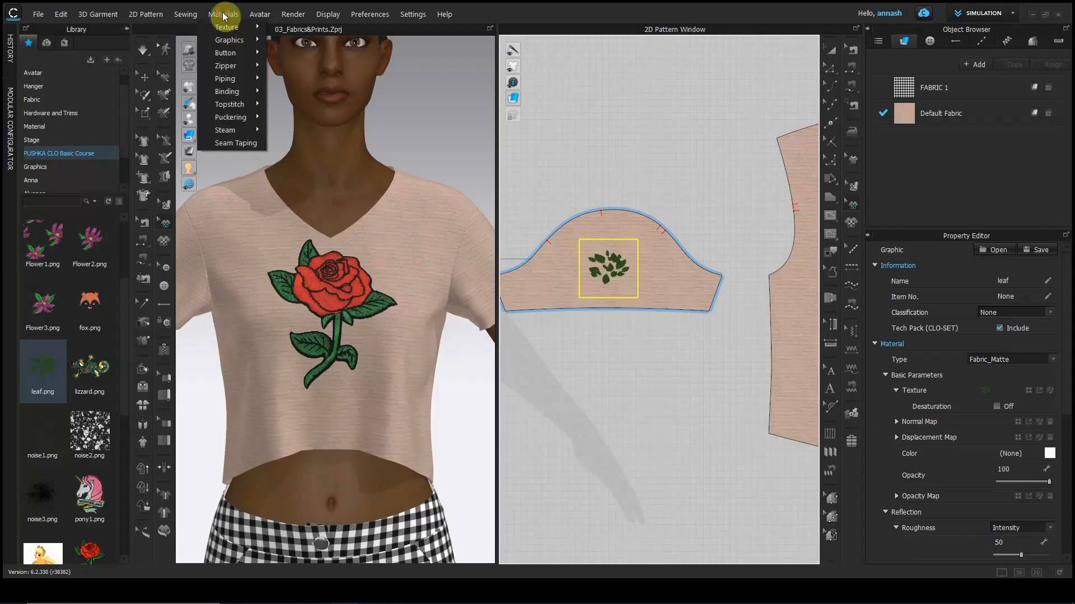
# Load wings1.png from the Graphics folder as a 2D-pattern graphic.
pyautogui.moveTo(221, 39)
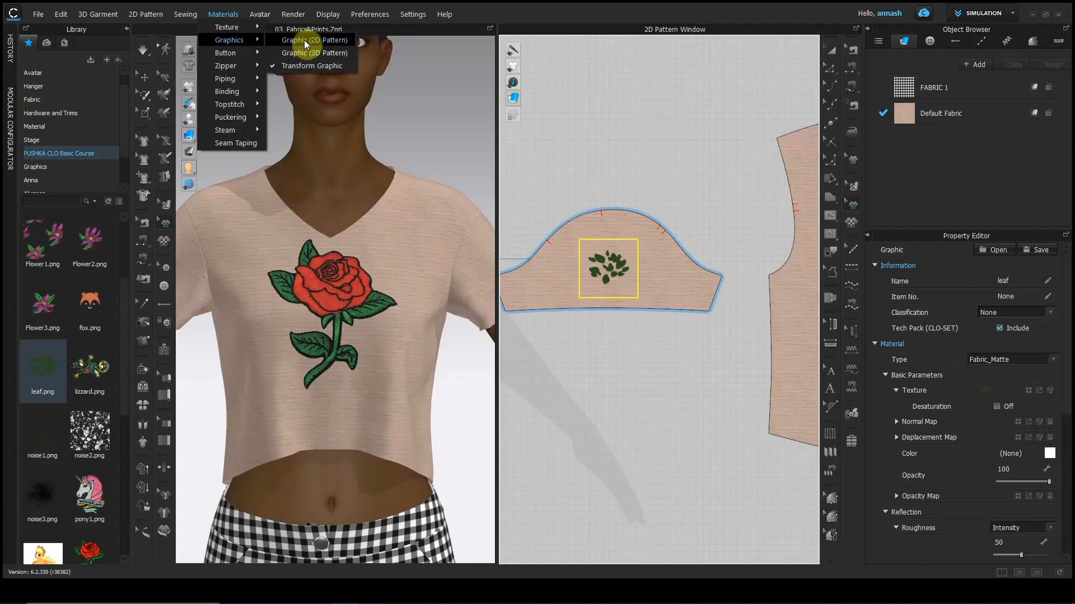
pyautogui.click(305, 41)
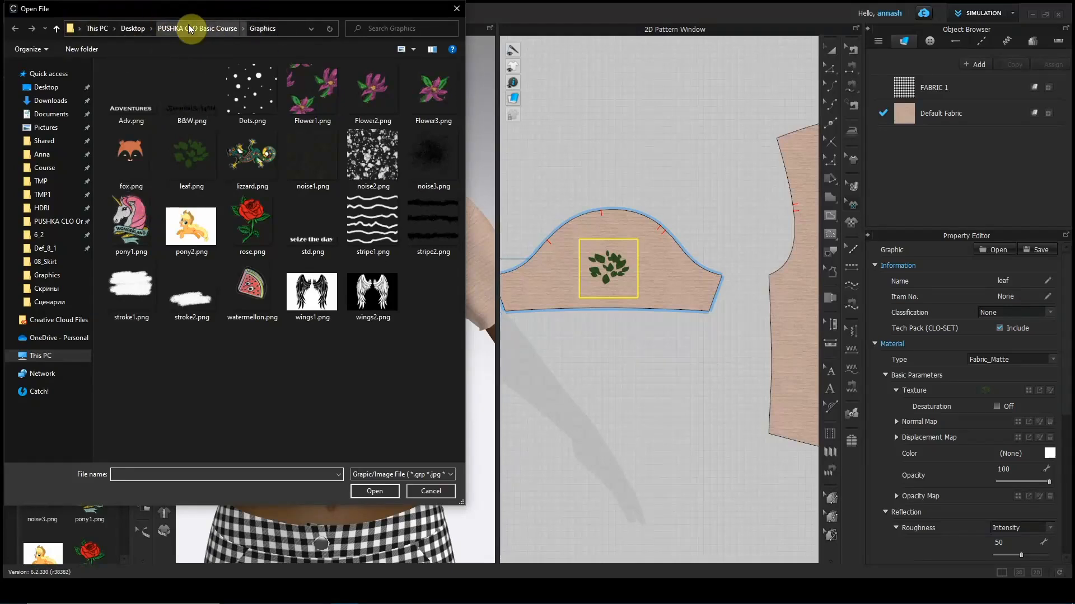
pyautogui.click(316, 295)
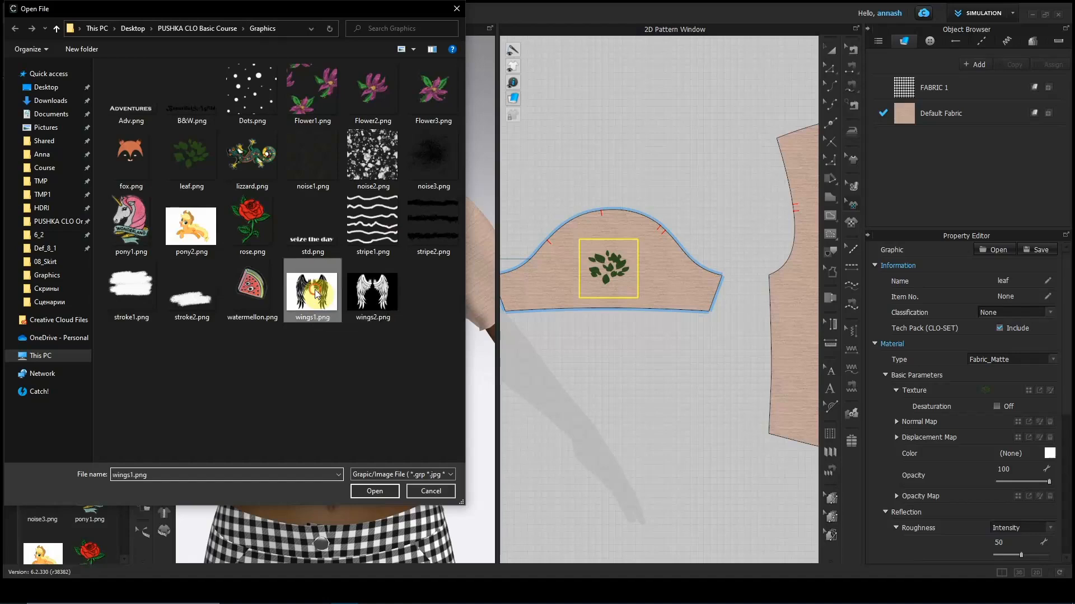
pyautogui.click(365, 489)
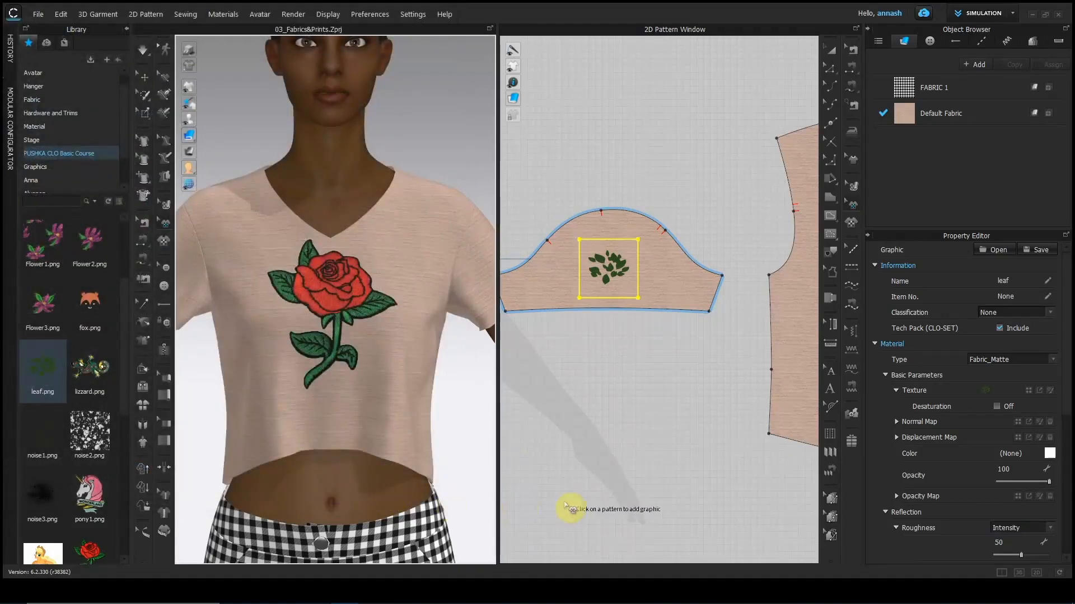
# Place the wings1 graphic, 4 cm wide, on the pants' checked waistband.
pyautogui.scroll(-3, 588, 507)
pyautogui.moveTo(587, 492); pyautogui.dragTo(560, 229, button='middle')
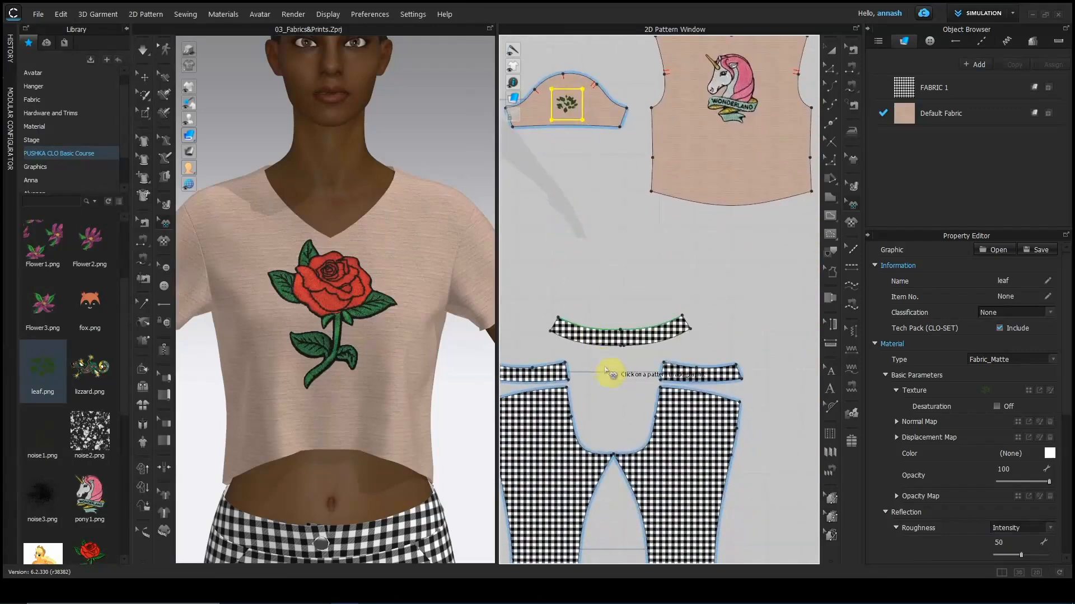
pyautogui.scroll(5, 616, 364)
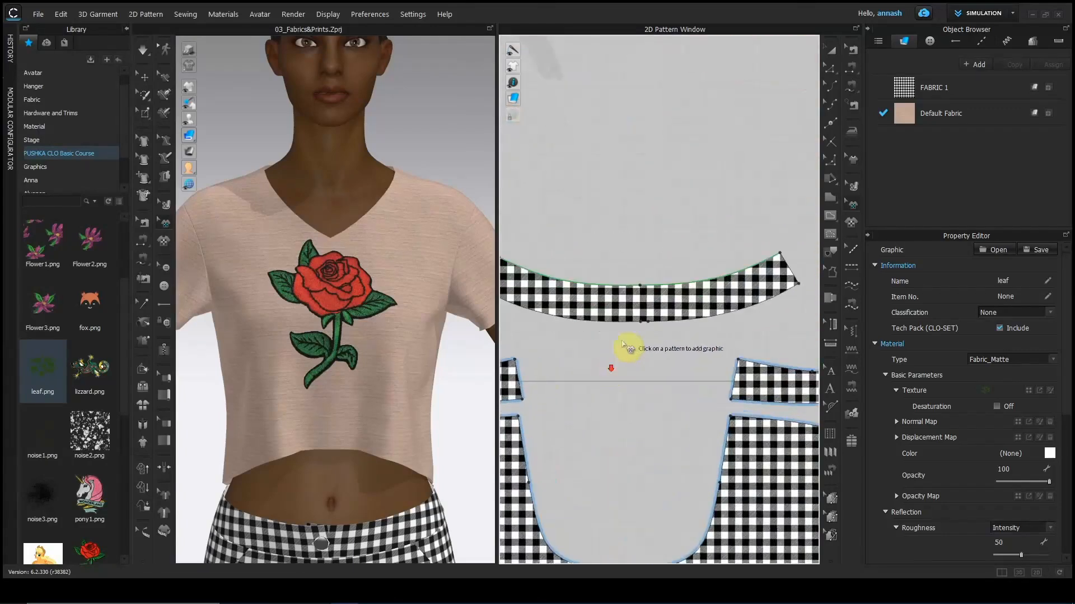
pyautogui.click(649, 303)
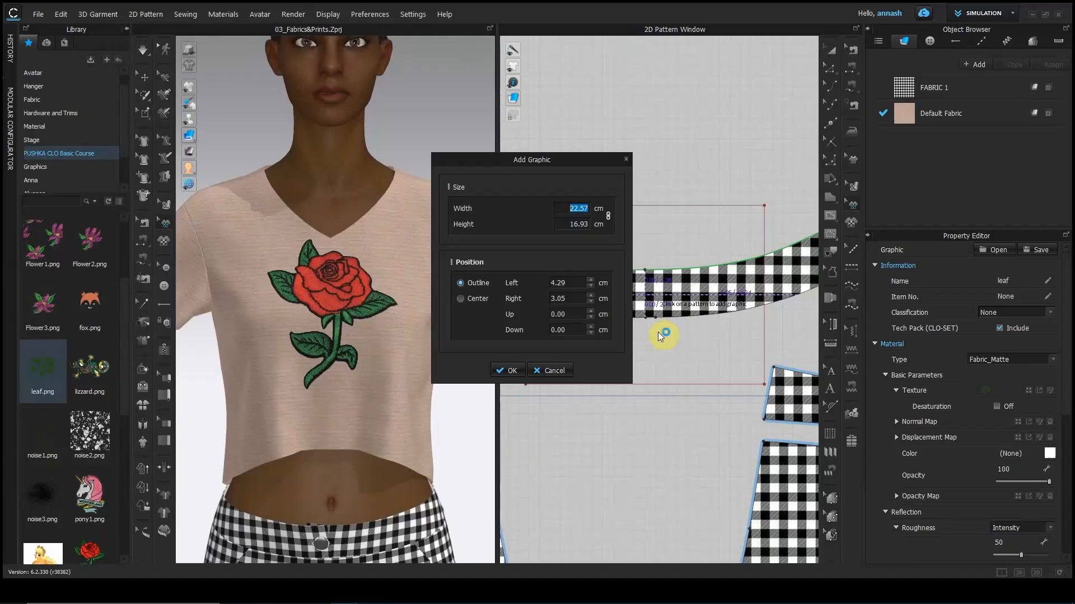
pyautogui.write('4')
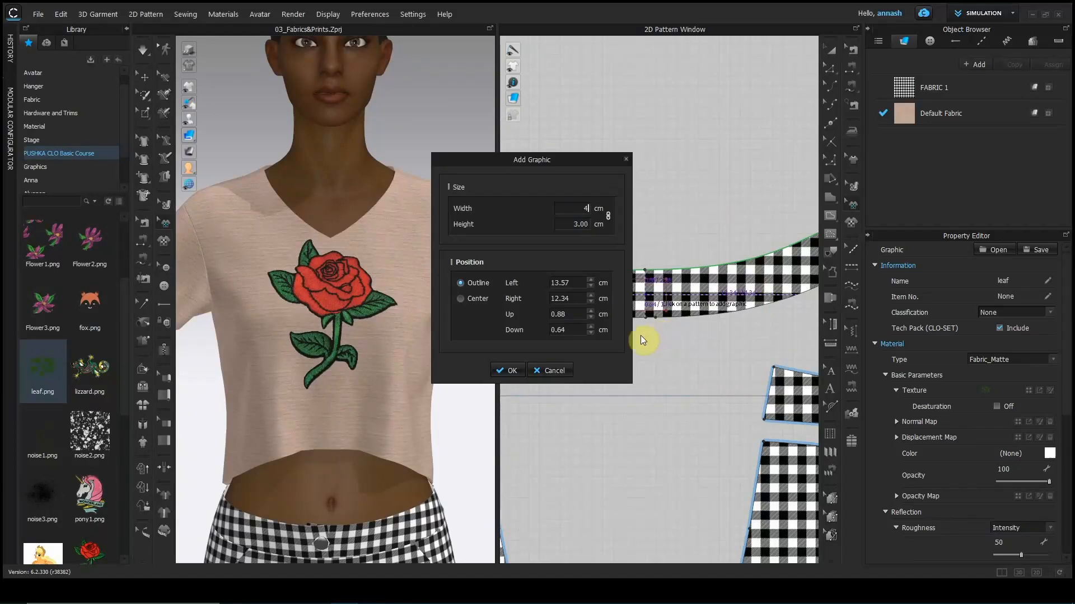
pyautogui.click(516, 369)
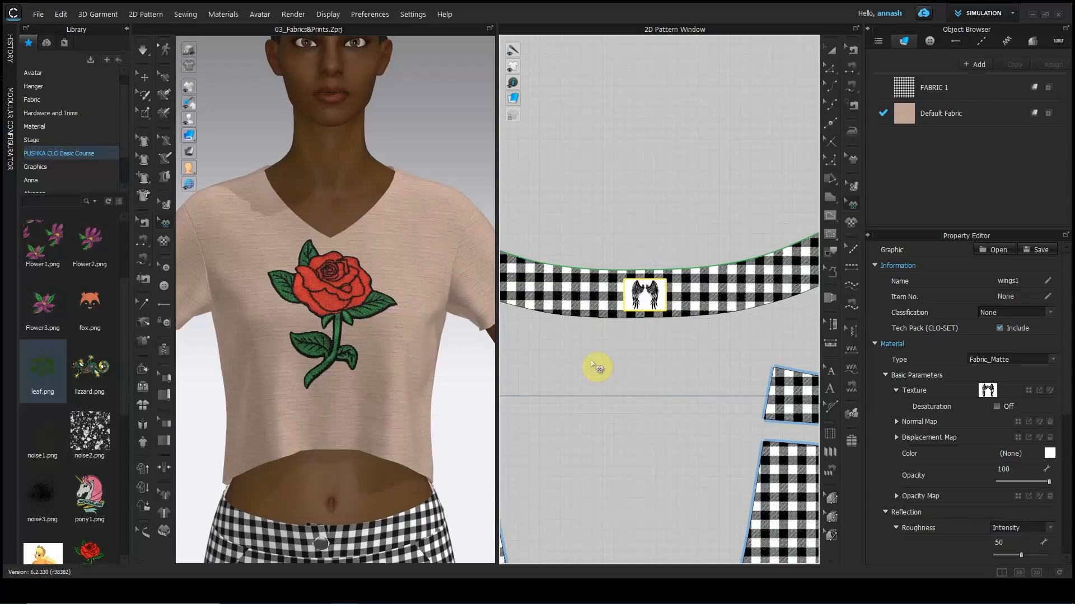
pyautogui.click(849, 224)
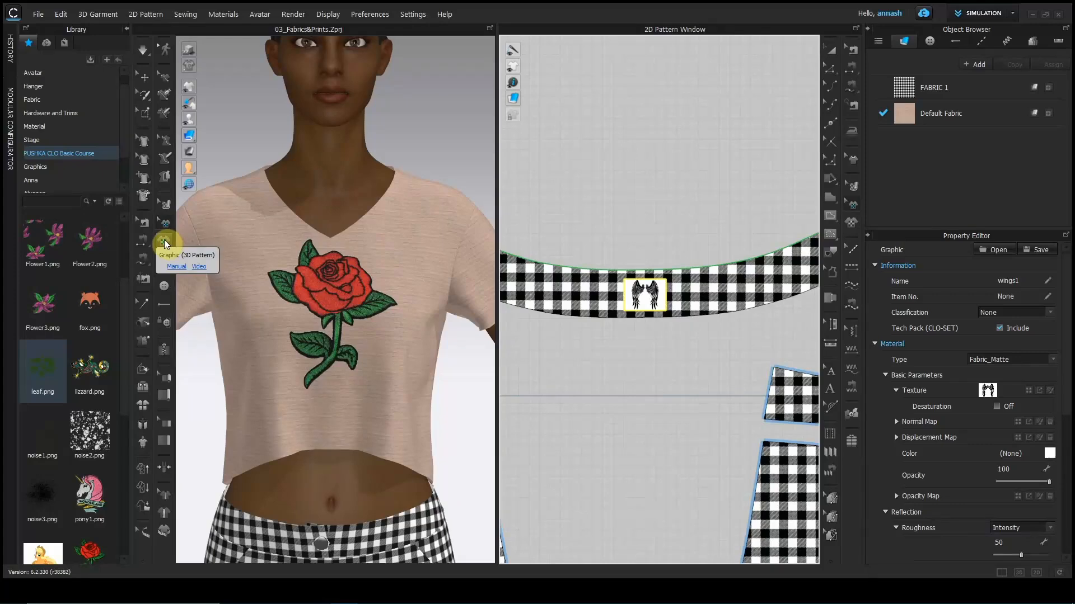
# Add stroke2.png directly onto the top's sleeve on the 3D avatar at its default 8.67 cm width.
pyautogui.click(163, 241)
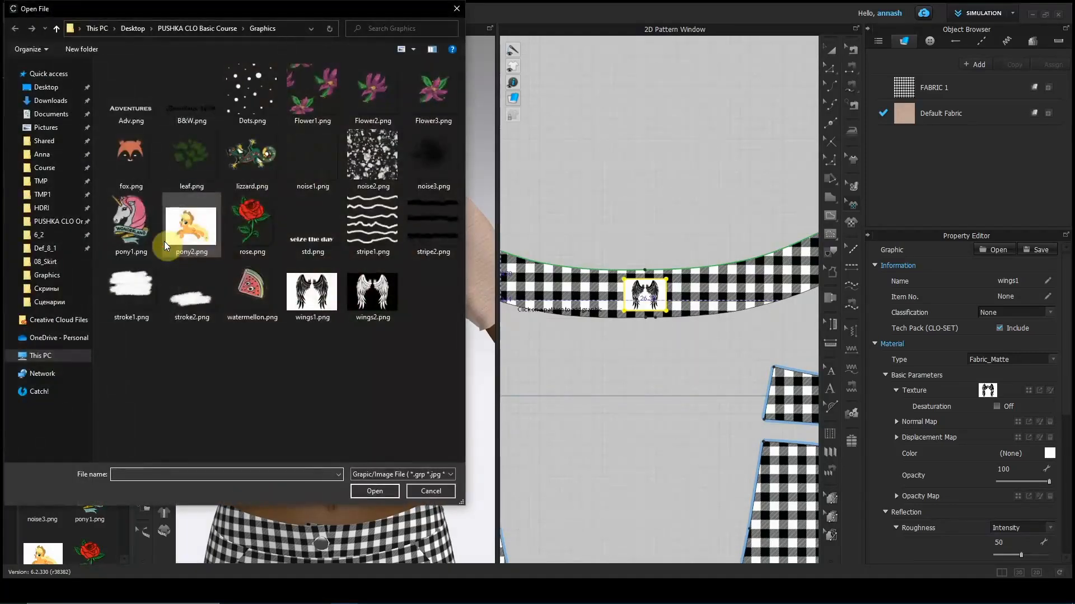
pyautogui.click(199, 297)
pyautogui.click(375, 491)
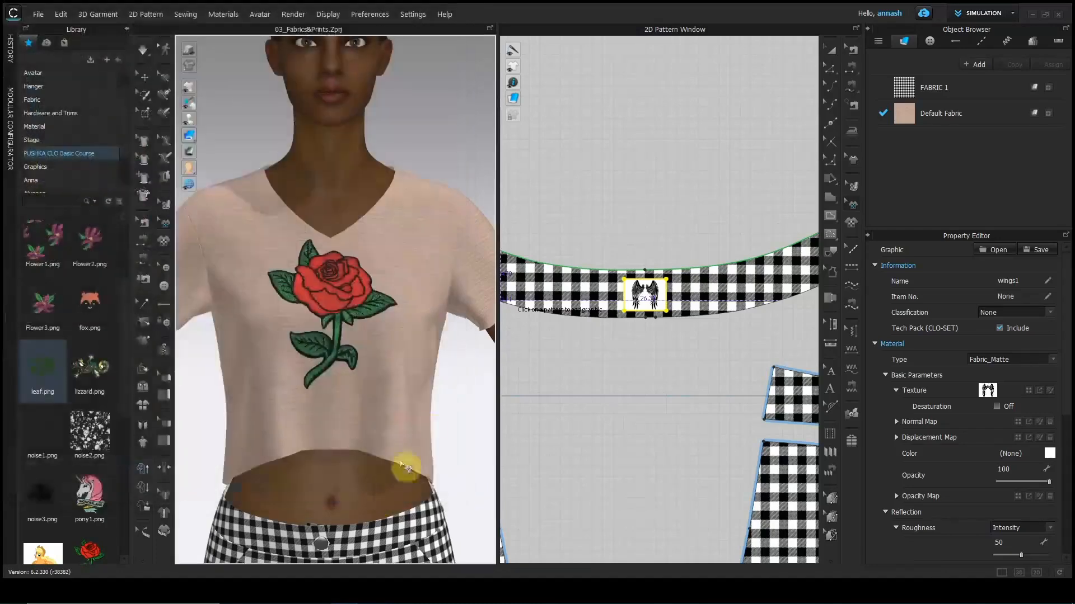
pyautogui.click(473, 281)
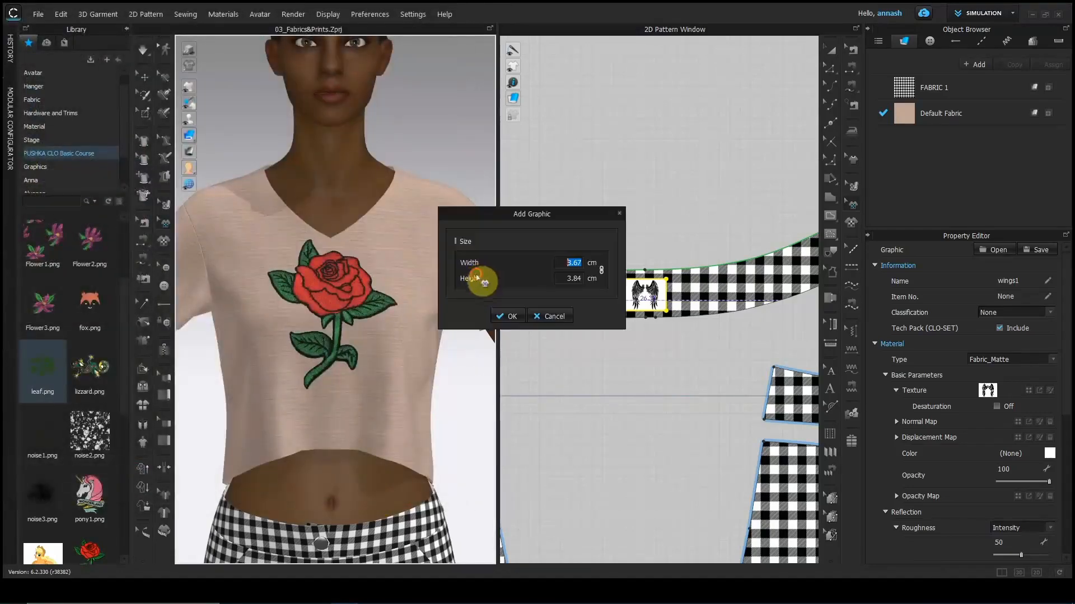
pyautogui.click(511, 317)
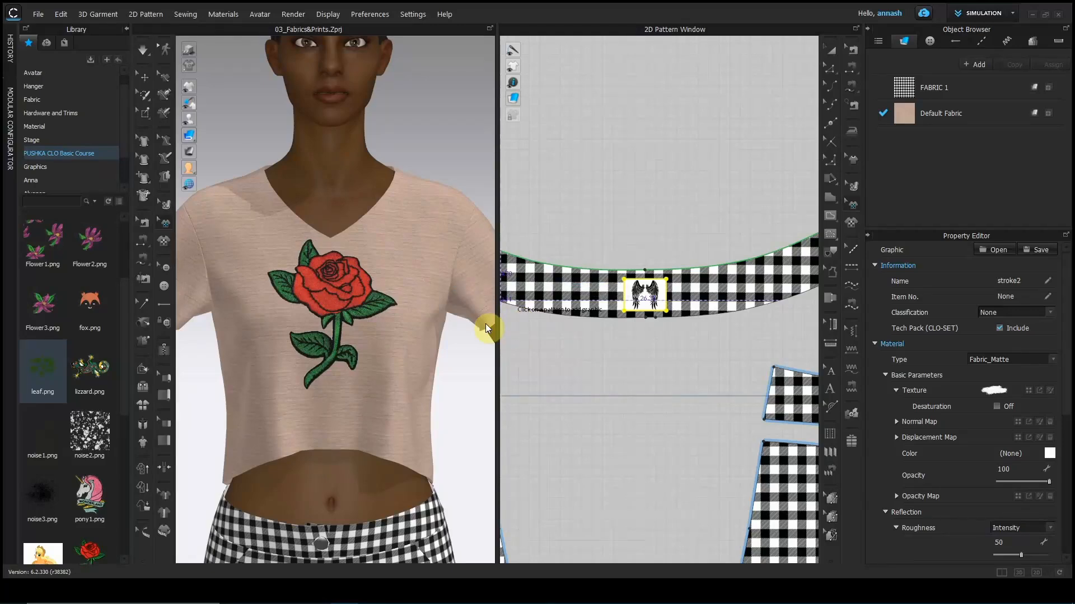
pyautogui.scroll(-3, 485, 324)
pyautogui.moveTo(486, 326)
pyautogui.mouseDown(button='right')
pyautogui.moveTo(446, 353)
pyautogui.moveTo(387, 356)
pyautogui.moveTo(452, 346)
pyautogui.mouseUp(button='right')
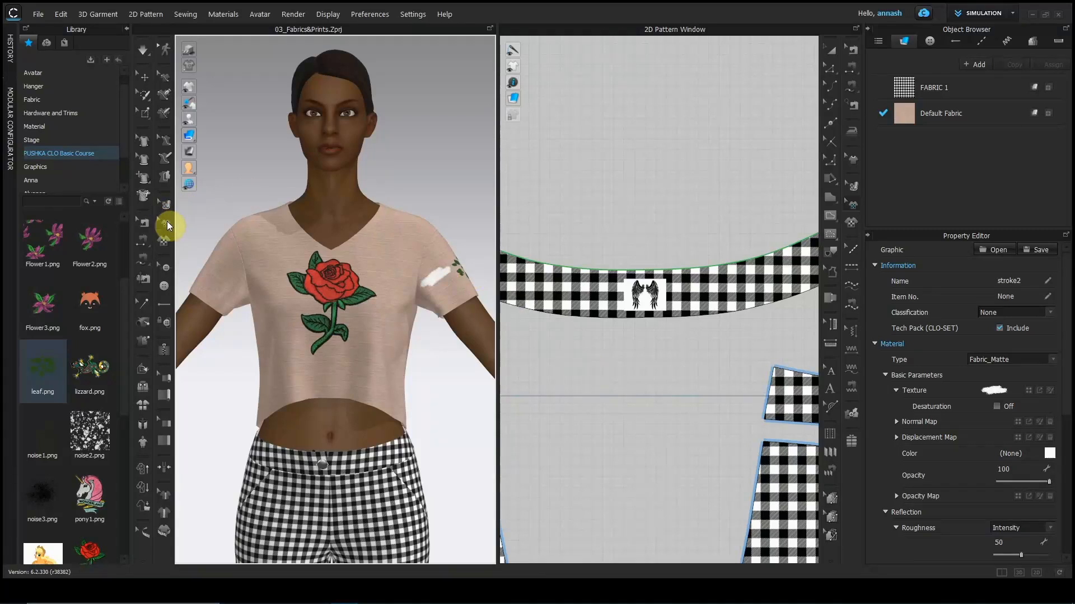
# Select the wings, leaf, rose and unicorn graphics with the graphic transform tool.
pyautogui.click(849, 203)
pyautogui.click(642, 303)
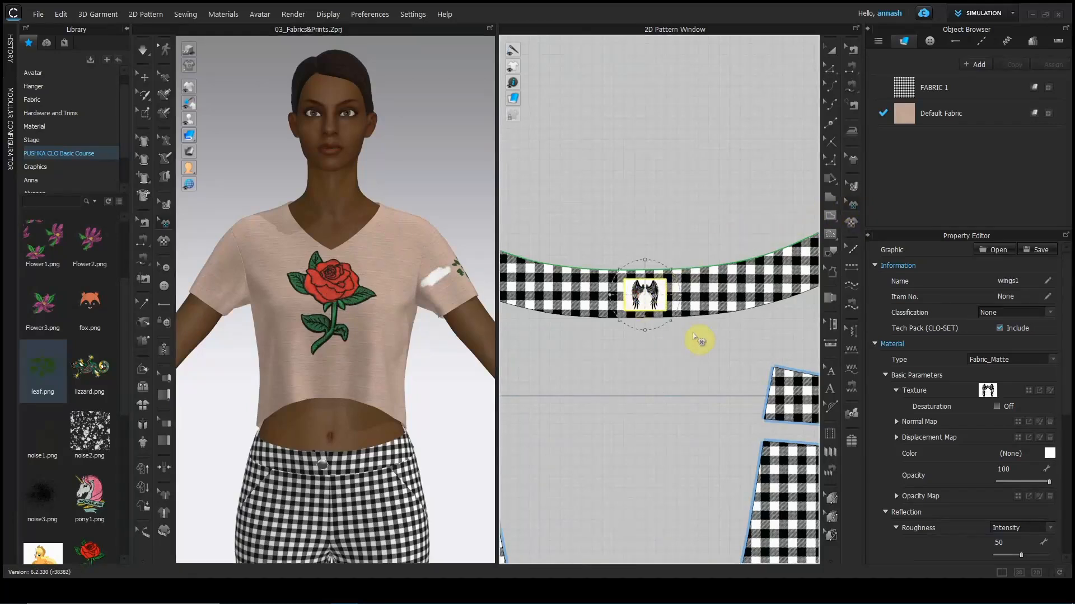
pyautogui.scroll(-6, 697, 340)
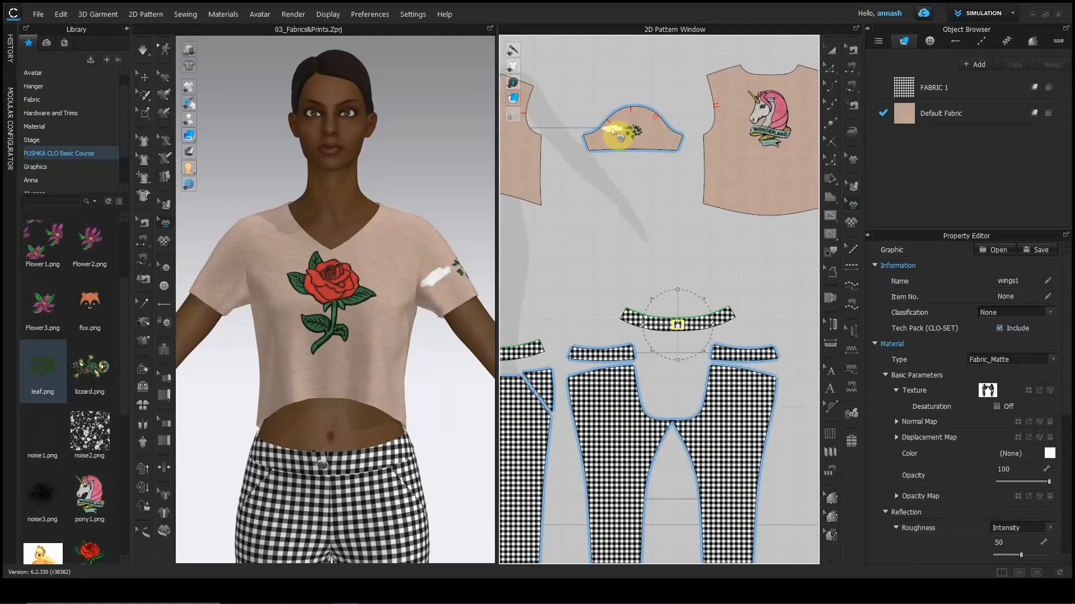
pyautogui.click(636, 133)
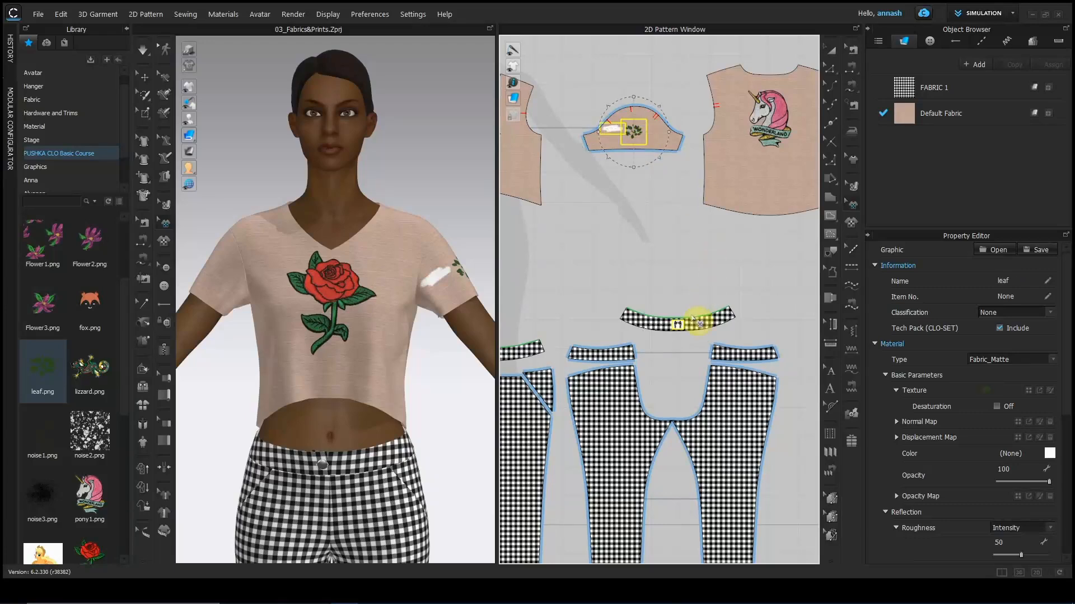
pyautogui.click(662, 228)
pyautogui.scroll(-3, 660, 227)
pyautogui.moveTo(532, 136); pyautogui.dragTo(757, 302)
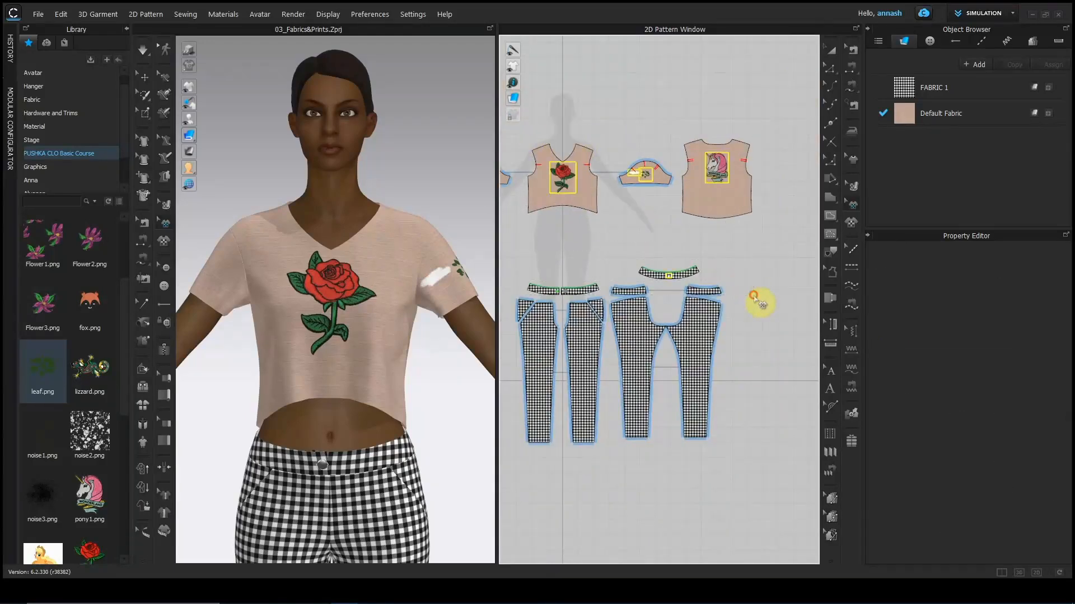
pyautogui.click(666, 241)
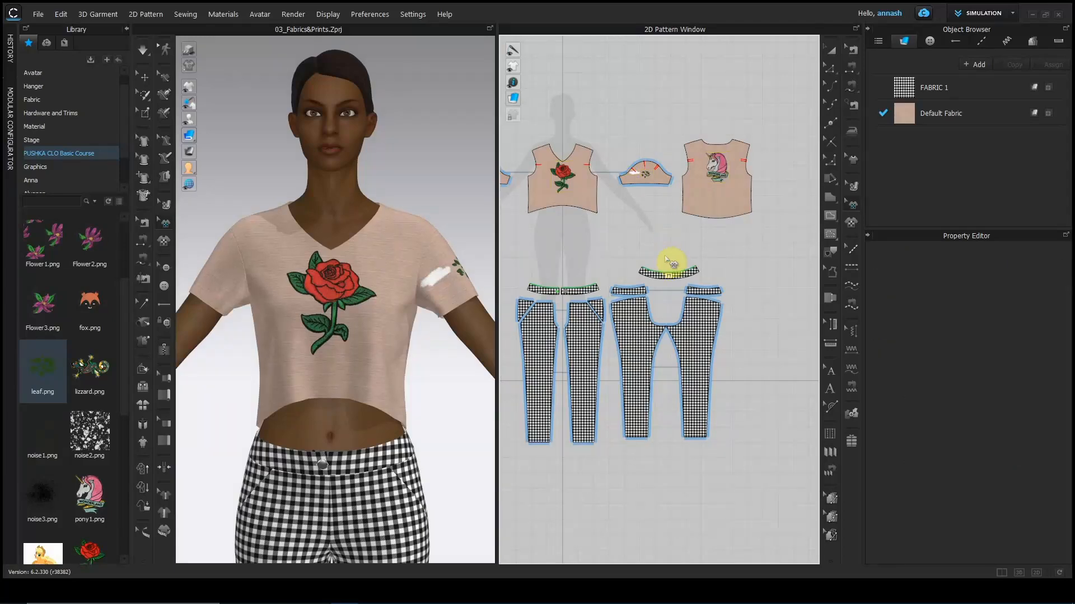
# Delete the leaf and stroke2 graphics from the sleeve, then bring the unicorn back piece into view.
pyautogui.scroll(3, 655, 215)
pyautogui.scroll(3, 640, 185)
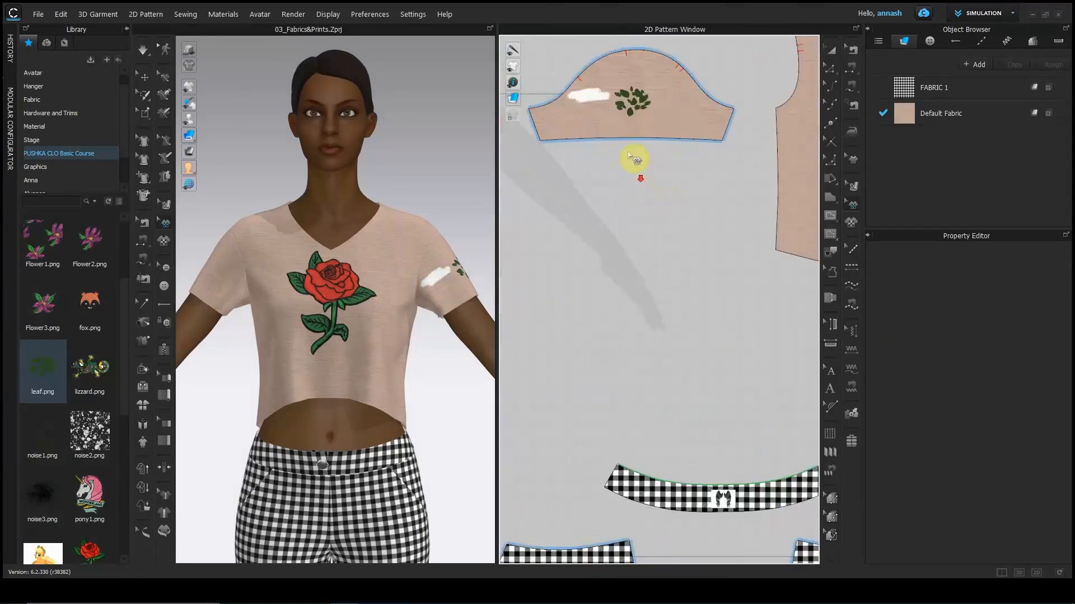
pyautogui.click(636, 107)
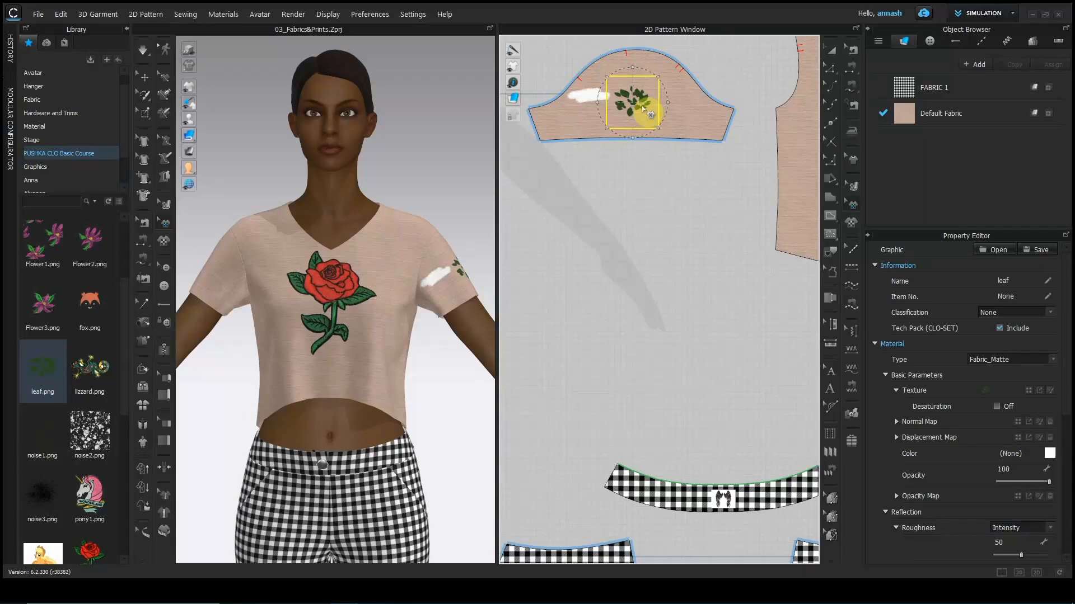
pyautogui.press('Delete')
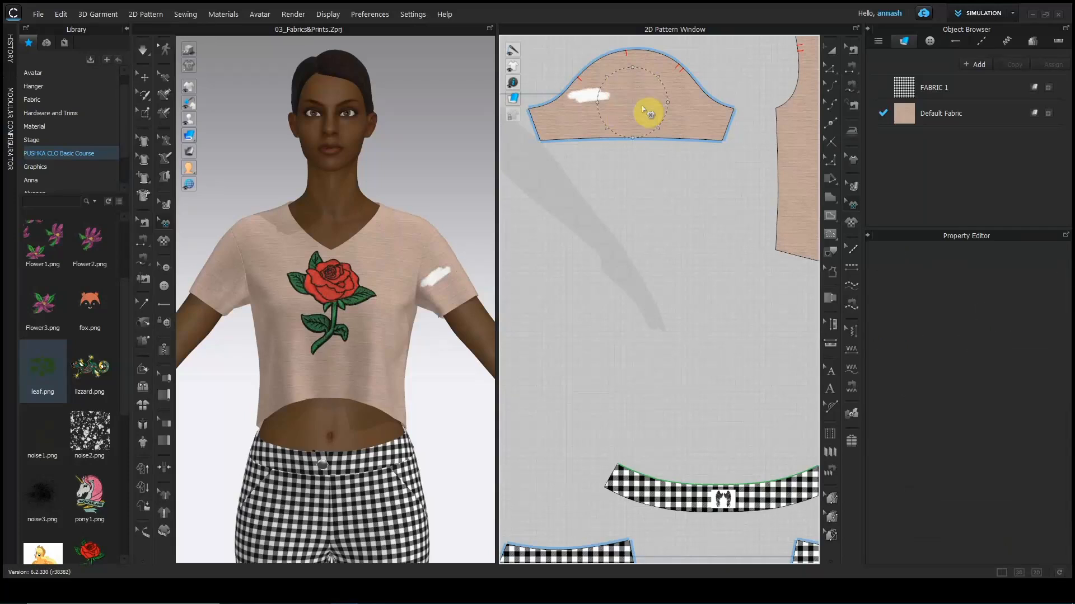
pyautogui.click(598, 101)
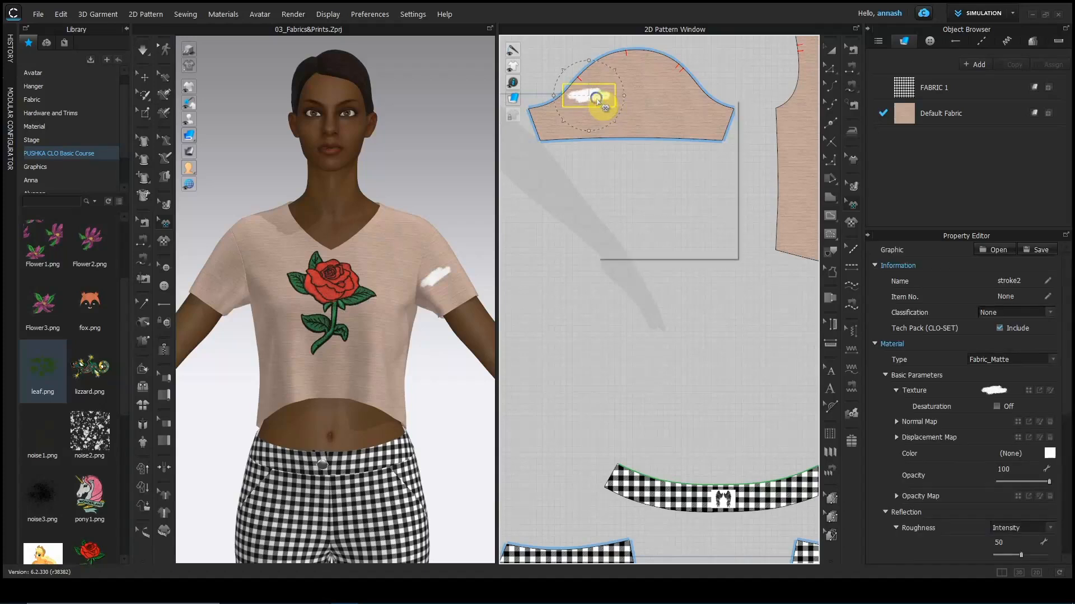
pyautogui.rightClick(597, 99)
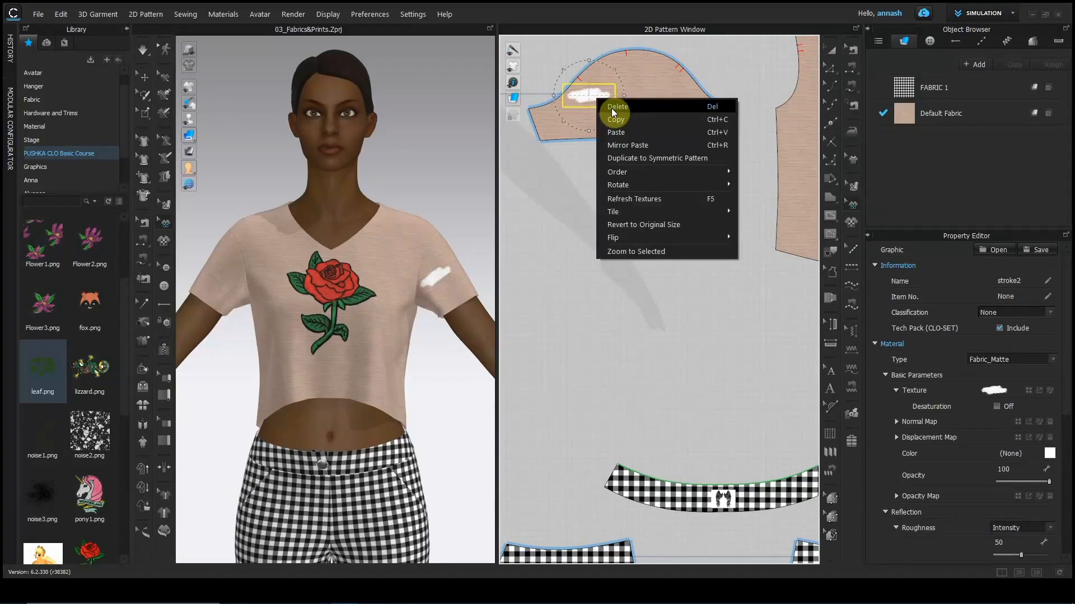
pyautogui.click(611, 110)
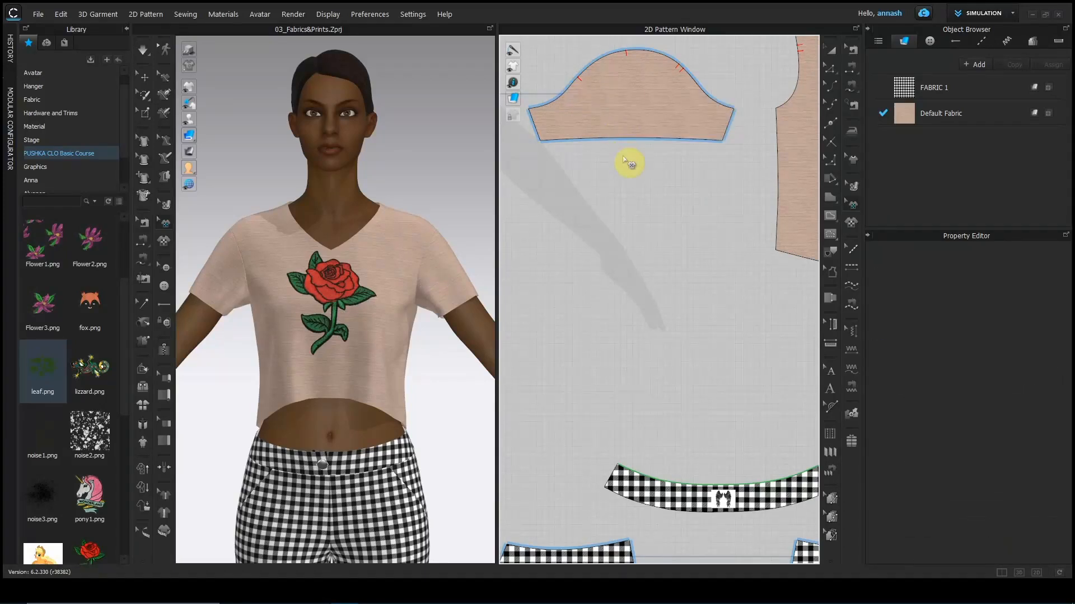
pyautogui.scroll(-6, 623, 160)
pyautogui.moveTo(663, 208); pyautogui.dragTo(530, 298, button='middle')
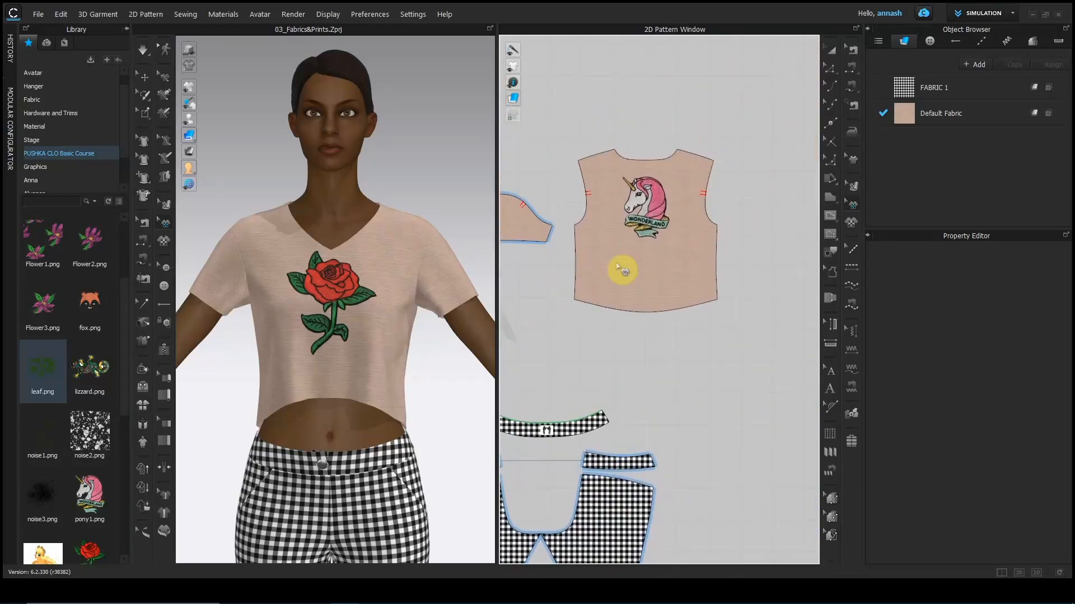
# Shift the unicorn WONDERLAND graphic on the back piece upward by exactly 2 cm.
pyautogui.scroll(5, 622, 269)
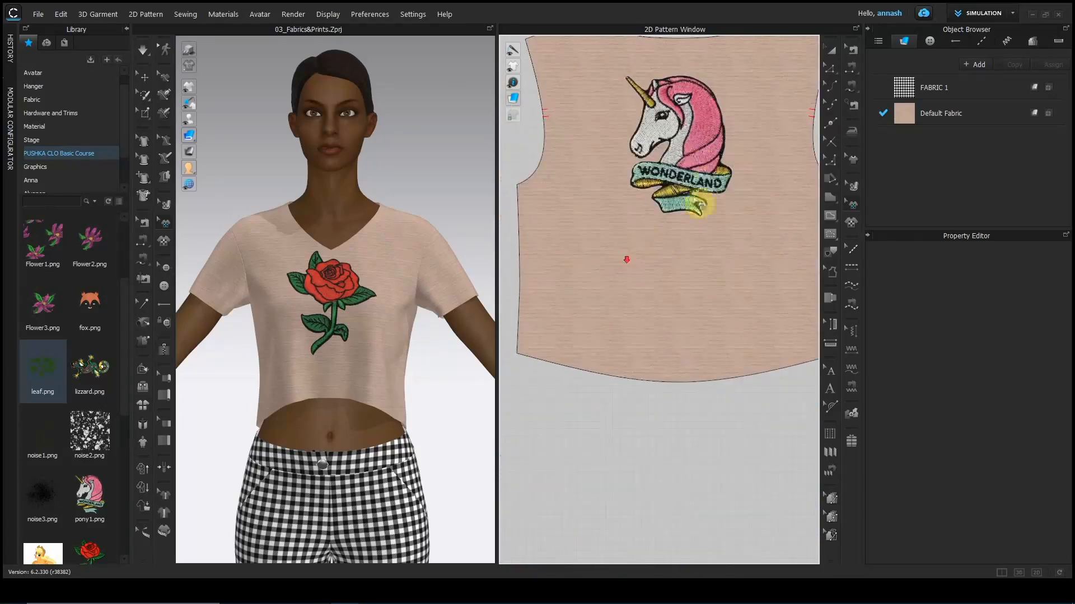
pyautogui.click(692, 150)
pyautogui.moveTo(693, 150)
pyautogui.mouseDown()
pyautogui.moveTo(693, 177)
pyautogui.moveTo(639, 139)
pyautogui.moveTo(696, 157)
pyautogui.mouseUp()
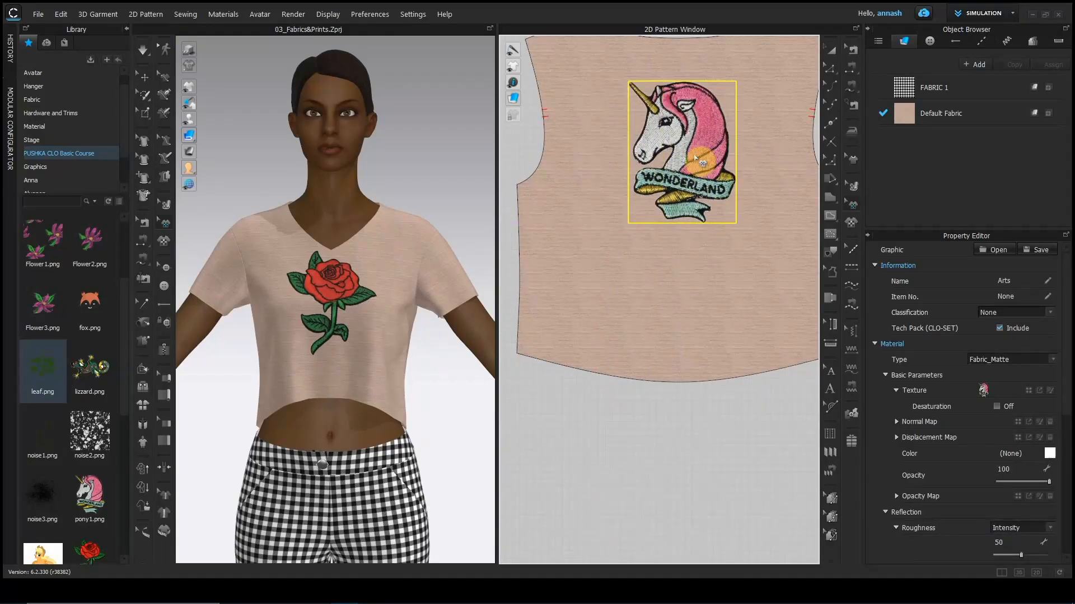
pyautogui.moveTo(694, 158); pyautogui.dragTo(693, 146)
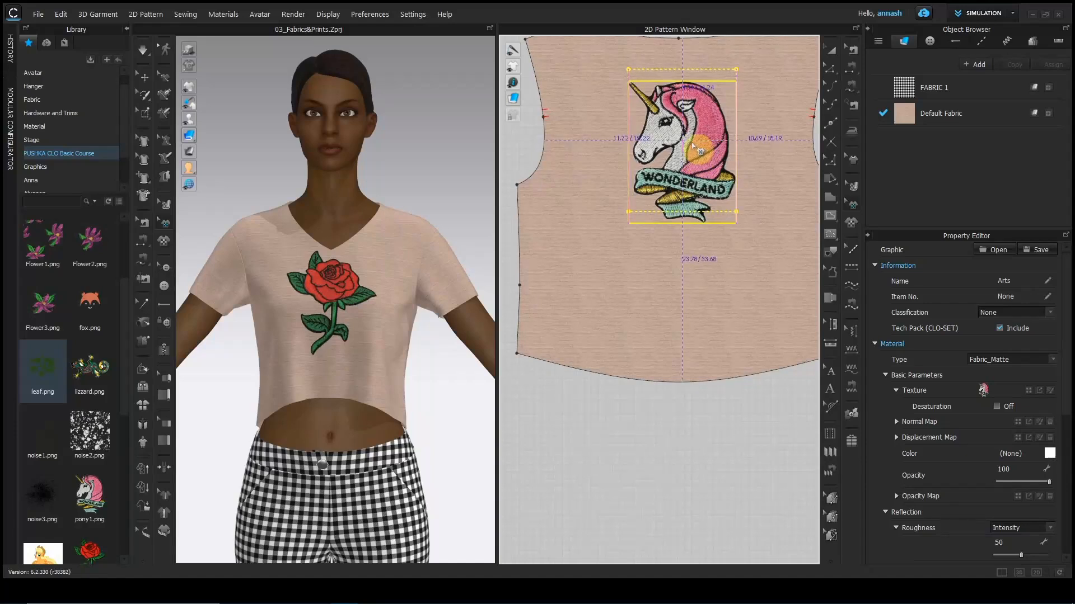
pyautogui.rightClick(693, 146)
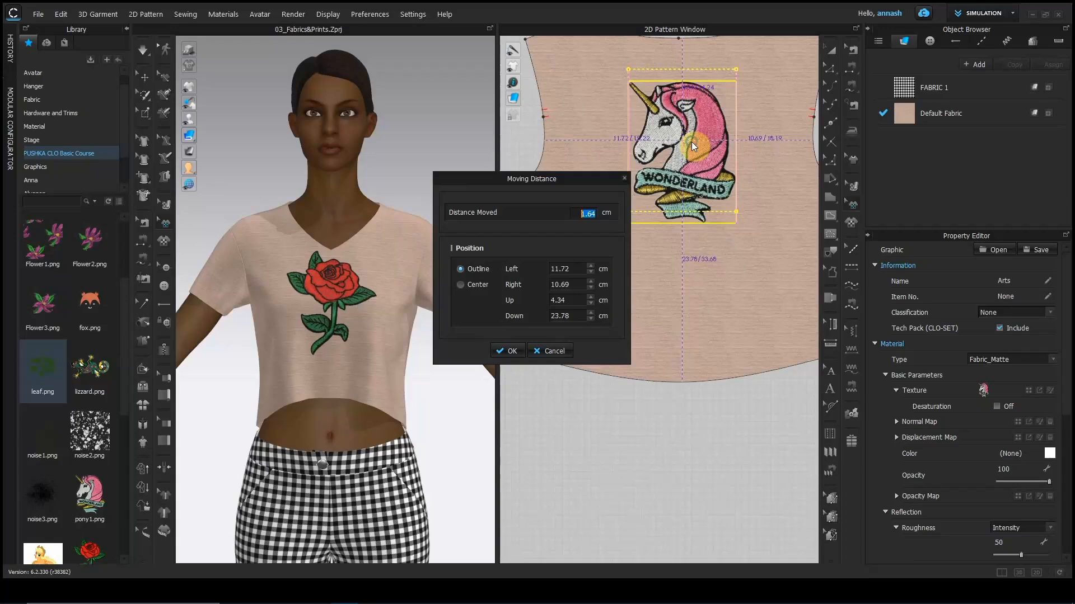
pyautogui.moveTo(520, 180); pyautogui.dragTo(417, 134)
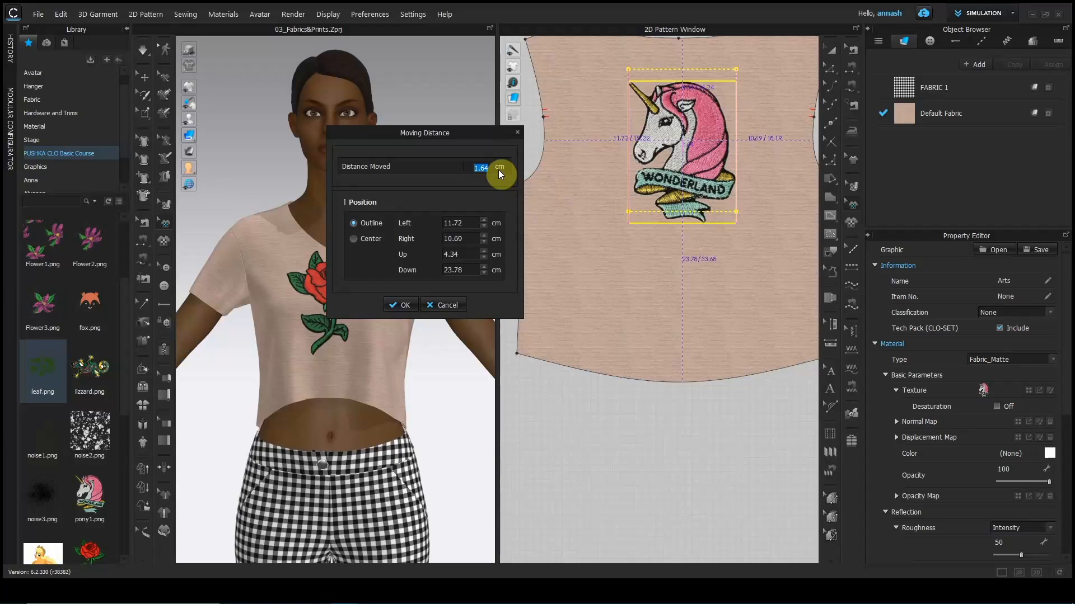
pyautogui.write('2')
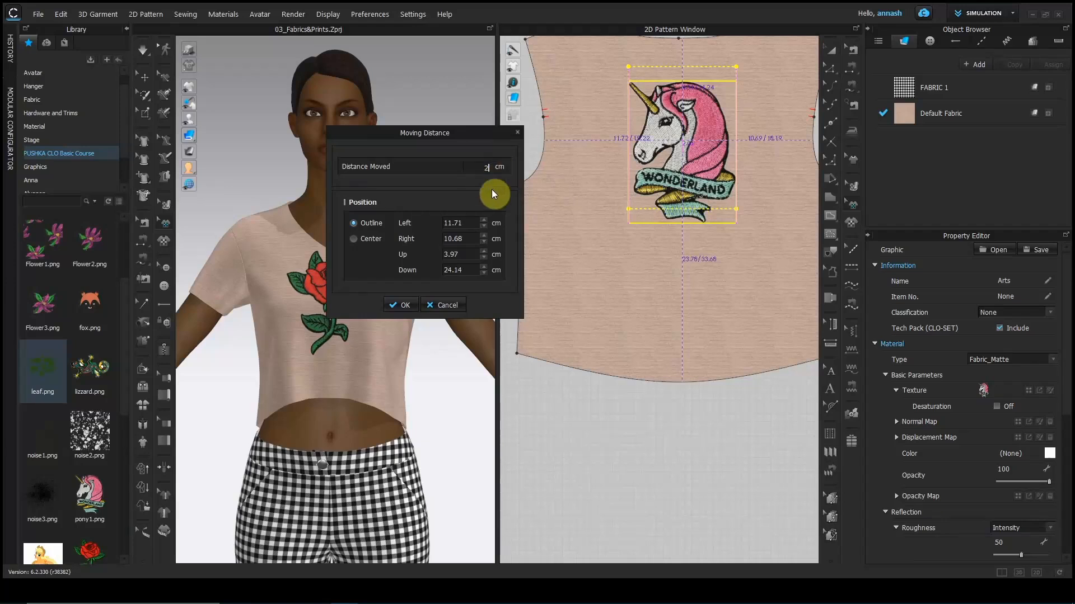
pyautogui.click(403, 306)
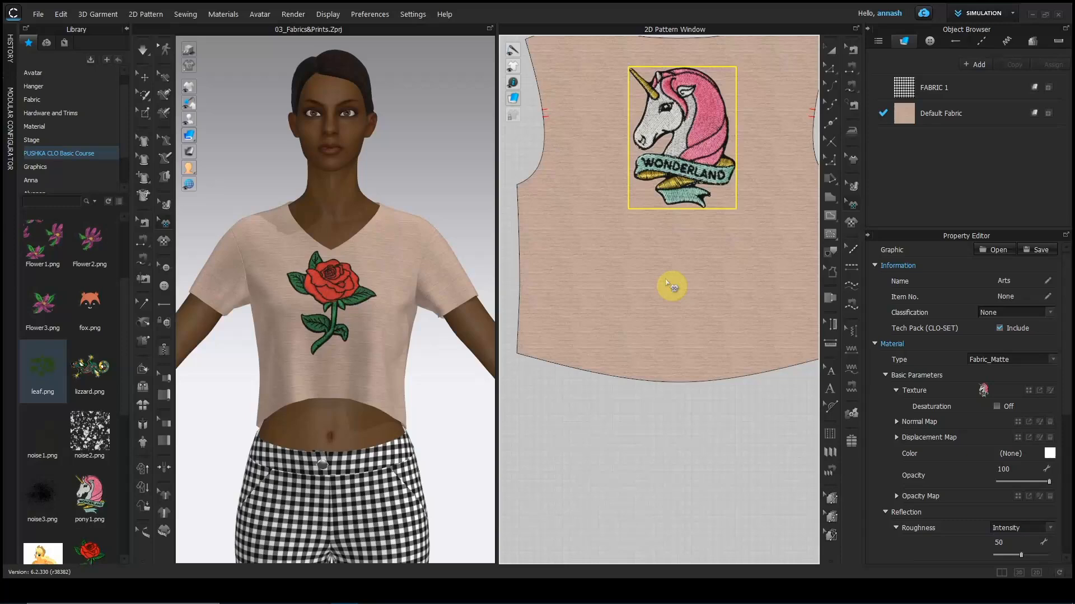
pyautogui.scroll(-5, 669, 285)
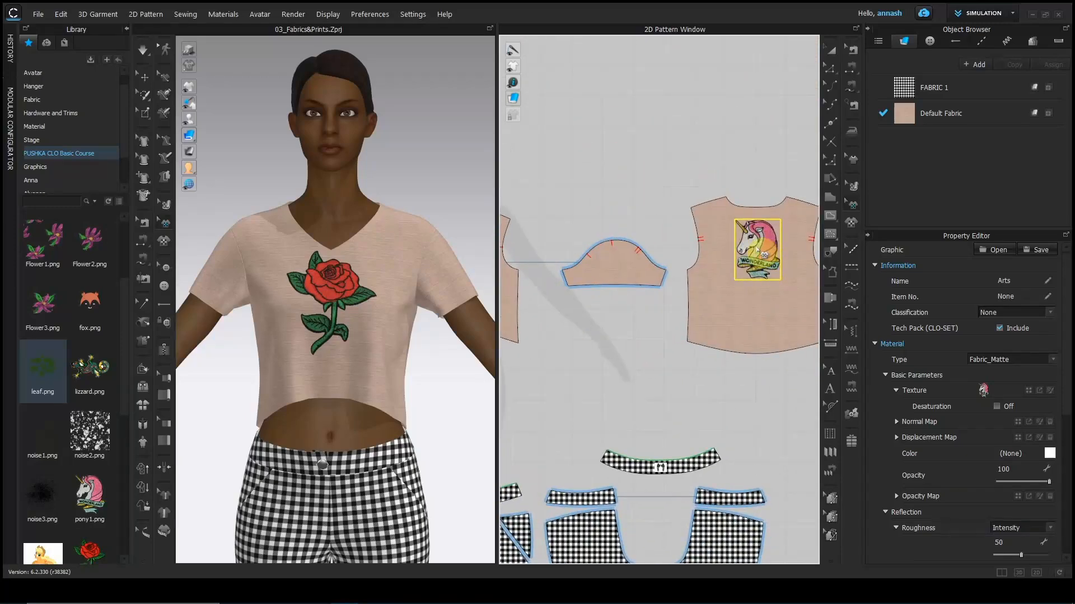
# Move the unicorn graphic from the back piece onto the sleeve and copy it.
pyautogui.moveTo(763, 255); pyautogui.dragTo(618, 272)
pyautogui.moveTo(479, 375); pyautogui.dragTo(415, 316, button='right')
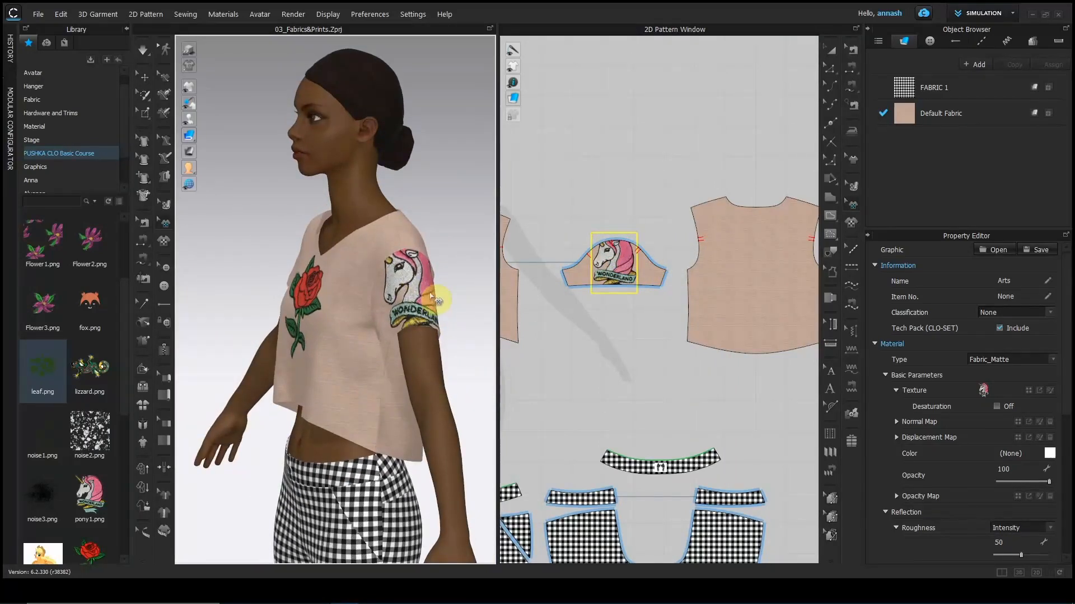
pyautogui.rightClick(616, 262)
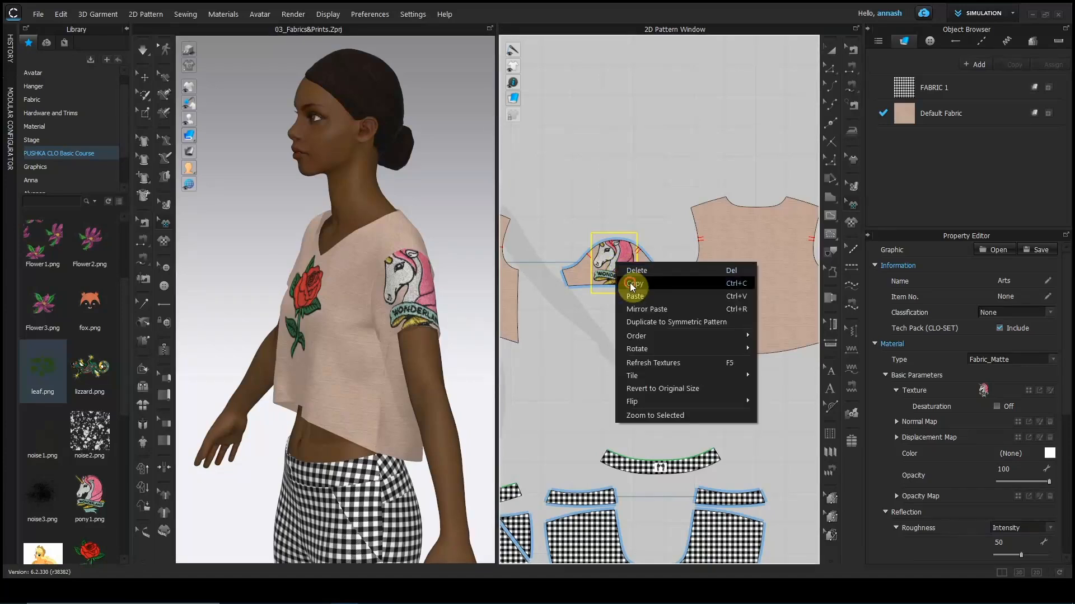
pyautogui.click(630, 283)
# Paste a copy of the unicorn graphic back onto the back piece.
pyautogui.rightClick(742, 260)
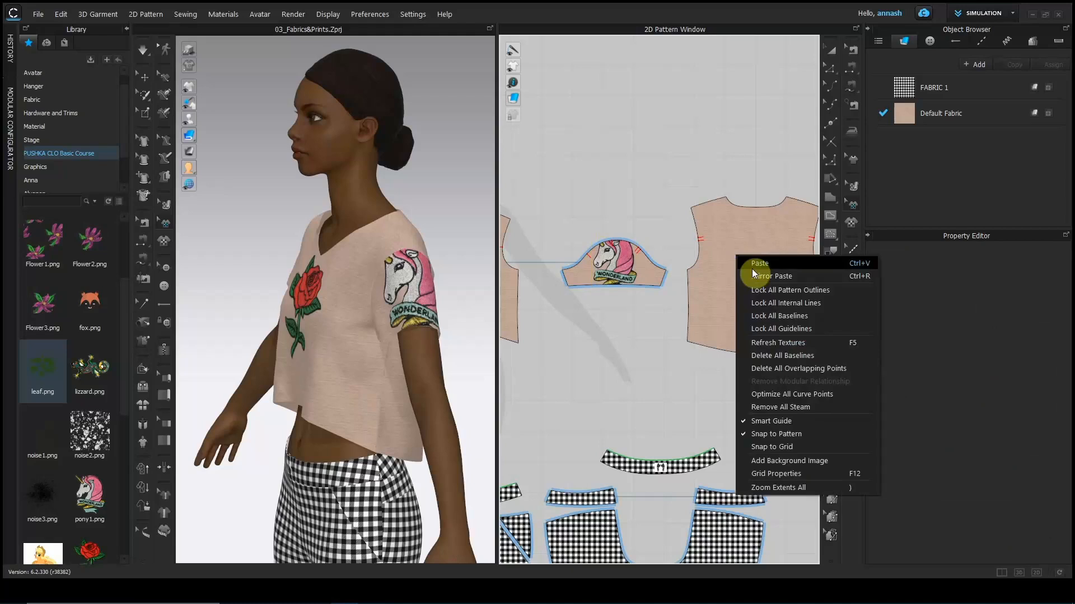
pyautogui.click(752, 266)
pyautogui.click(761, 257)
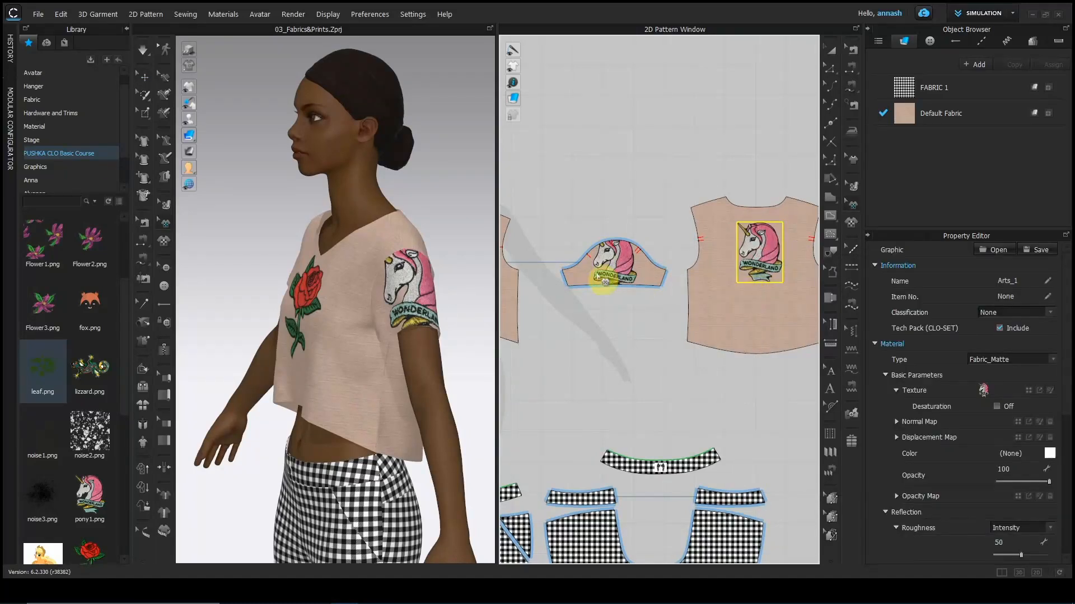
pyautogui.click(618, 263)
pyautogui.rightClick(617, 261)
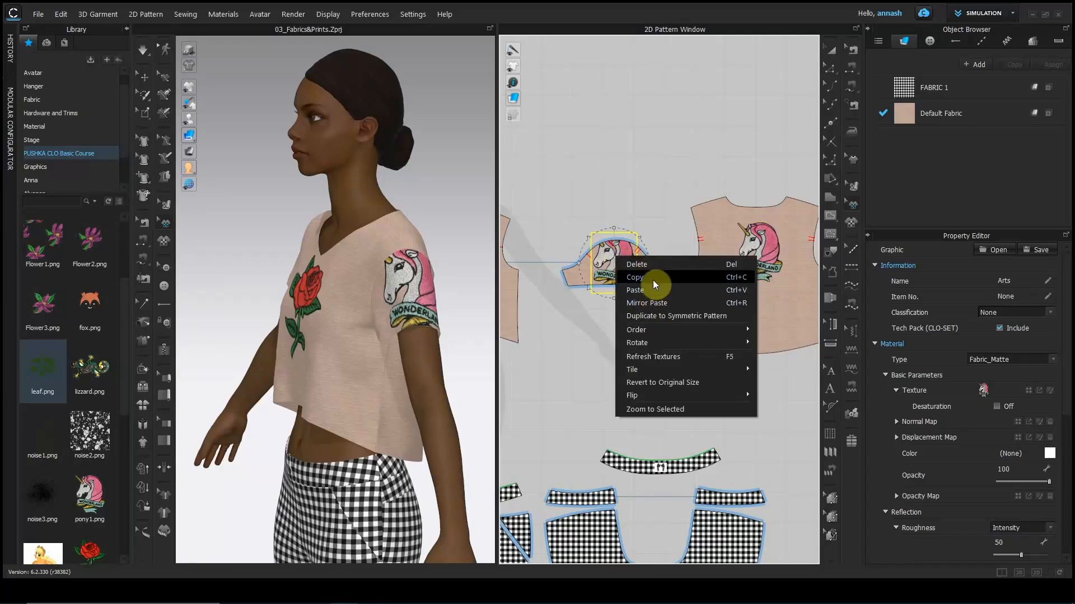
# Paste two rose copies, one on the front bodice and one on the sleeve.
pyautogui.click(665, 227)
pyautogui.scroll(5, 661, 270)
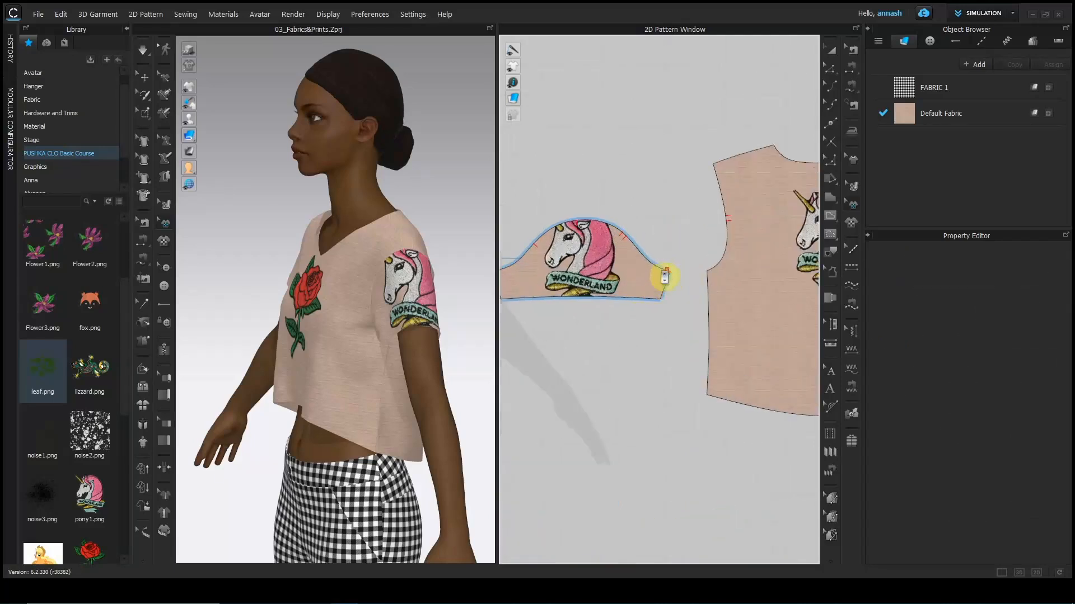
pyautogui.scroll(-6, 659, 280)
pyautogui.moveTo(650, 298); pyautogui.dragTo(799, 300, button='middle')
pyautogui.moveTo(636, 288); pyautogui.dragTo(712, 278, button='middle')
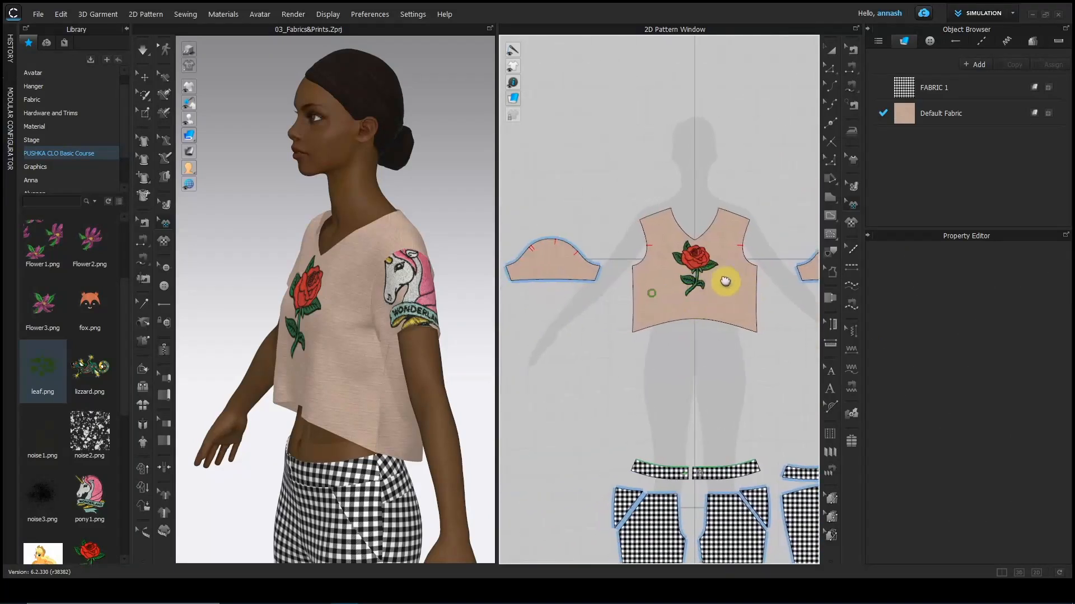
pyautogui.click(704, 271)
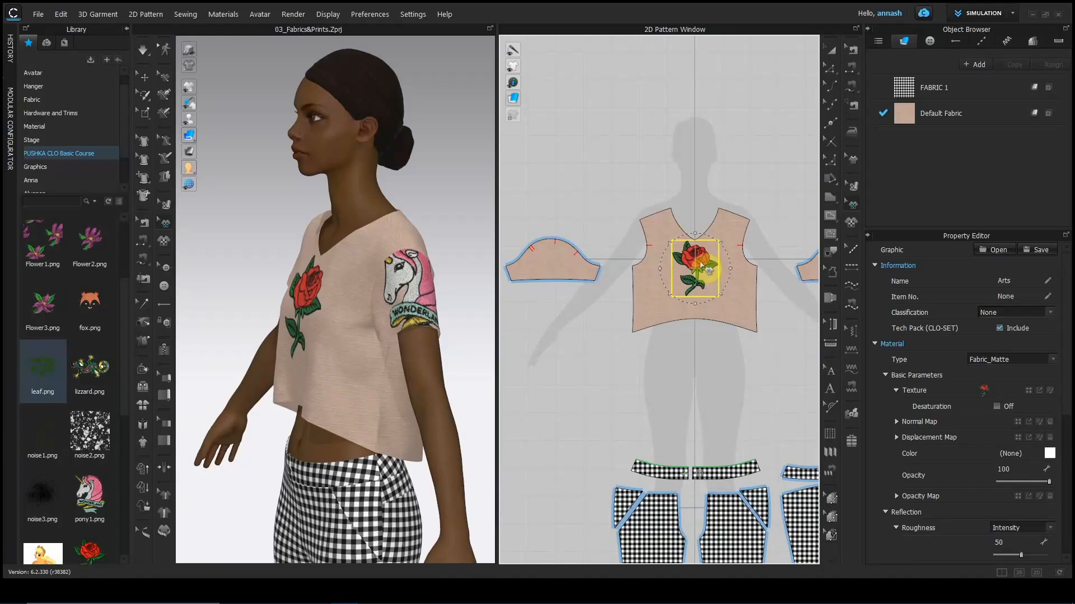
pyautogui.hotkey('ctrl', 'v')
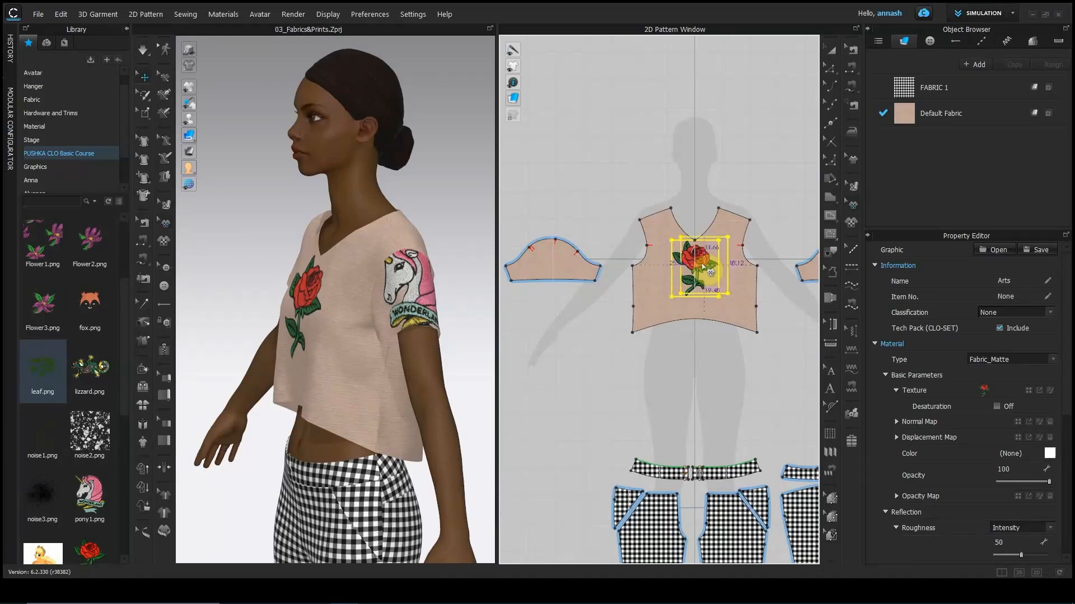
pyautogui.click(723, 285)
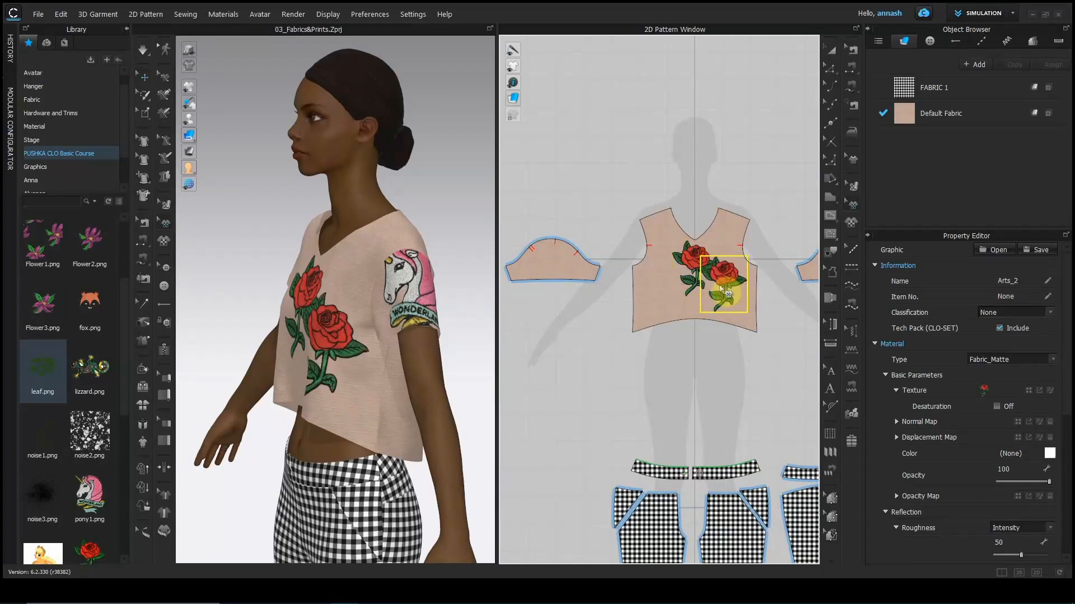
pyautogui.hotkey('ctrl', 'v')
pyautogui.click(551, 261)
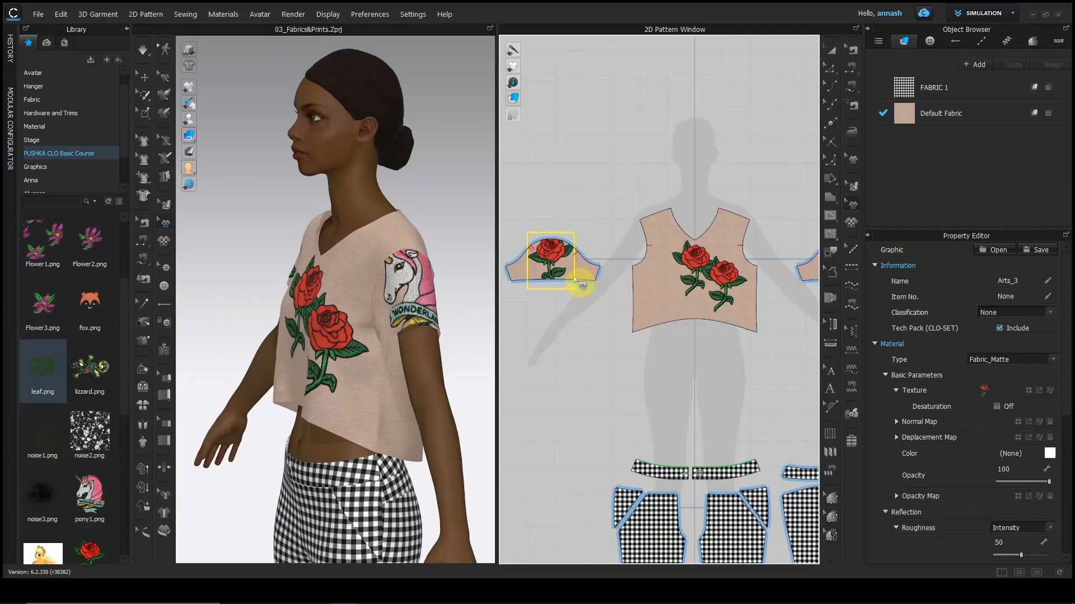
# Move the original front rose left on the bodice and collapse the Library panel.
pyautogui.scroll(4, 694, 268)
pyautogui.click(697, 275)
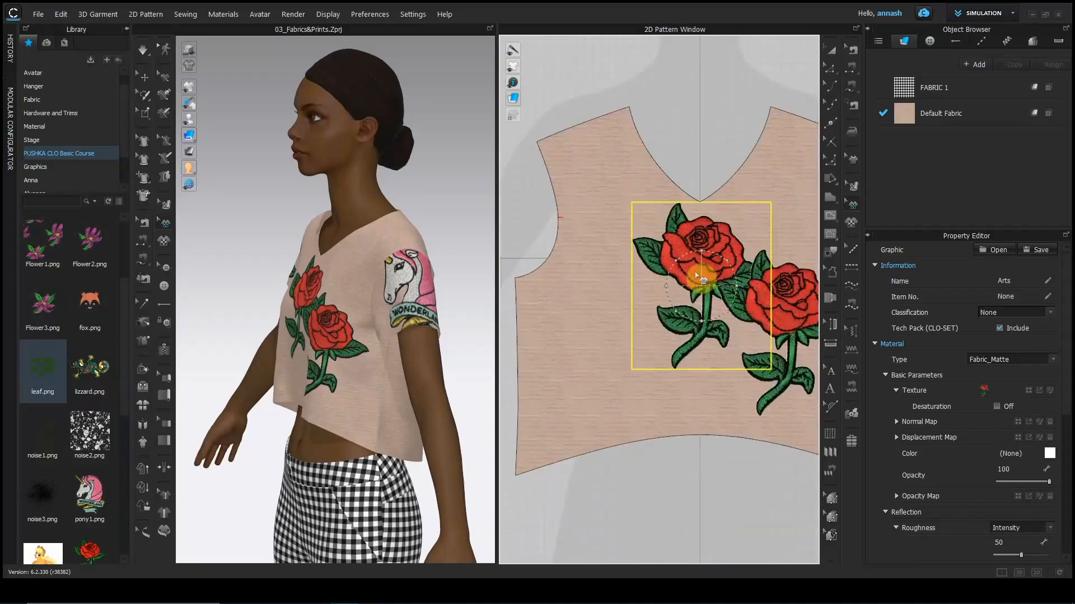
pyautogui.scroll(2, 698, 280)
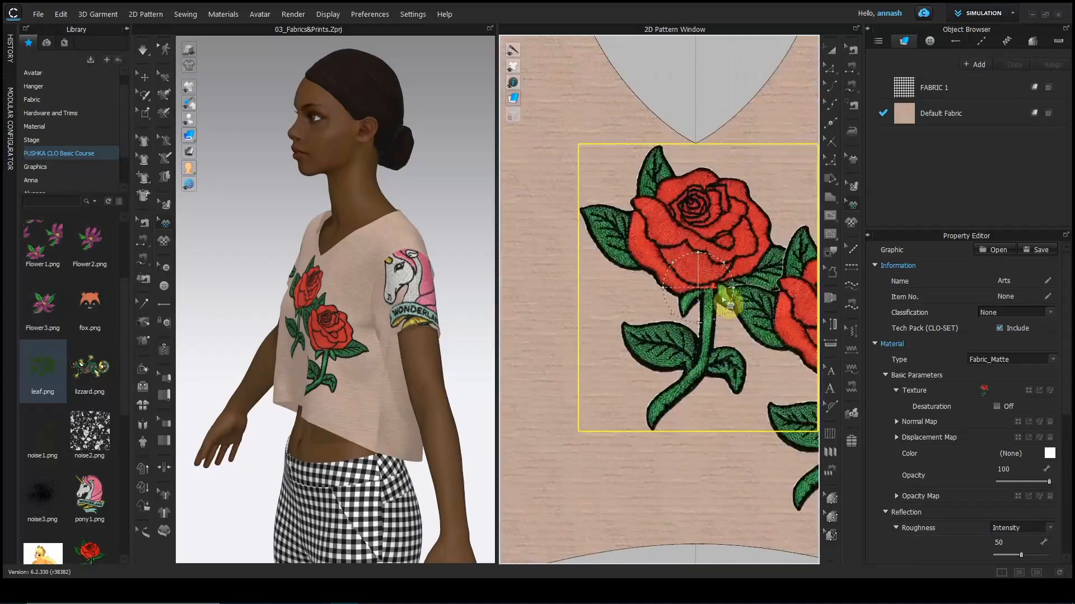
pyautogui.moveTo(703, 294); pyautogui.dragTo(602, 293)
pyautogui.moveTo(615, 286); pyautogui.dragTo(716, 274, button='middle')
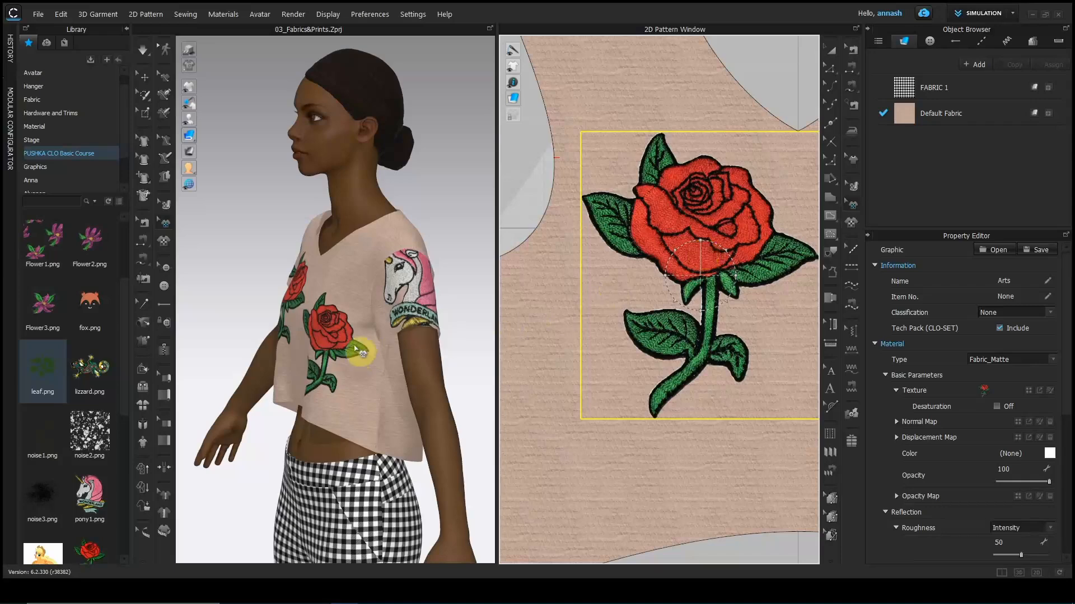
pyautogui.click(357, 347)
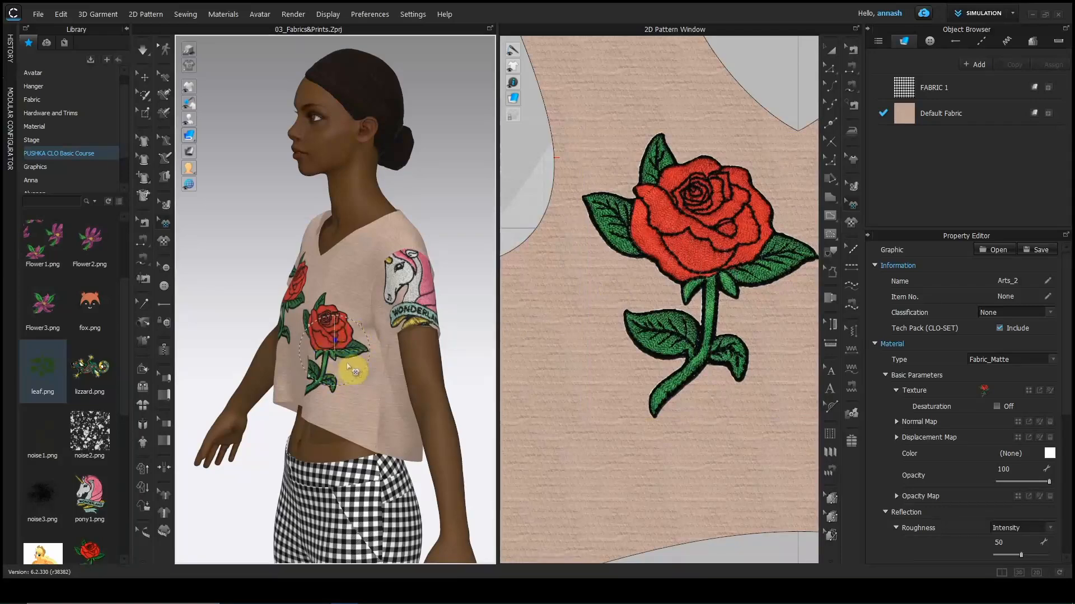
pyautogui.click(696, 257)
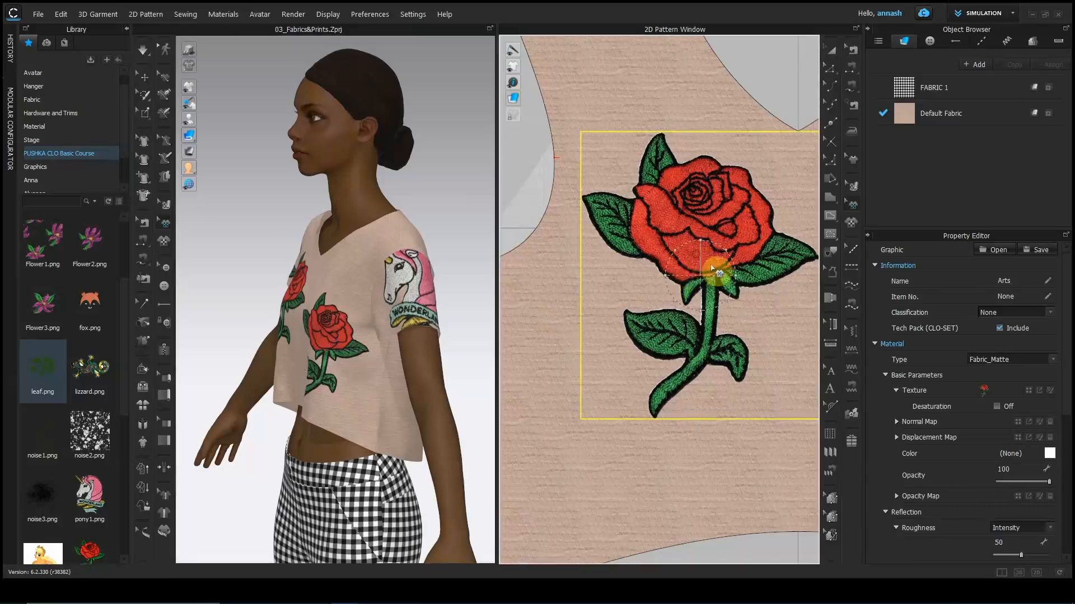
pyautogui.click(127, 28)
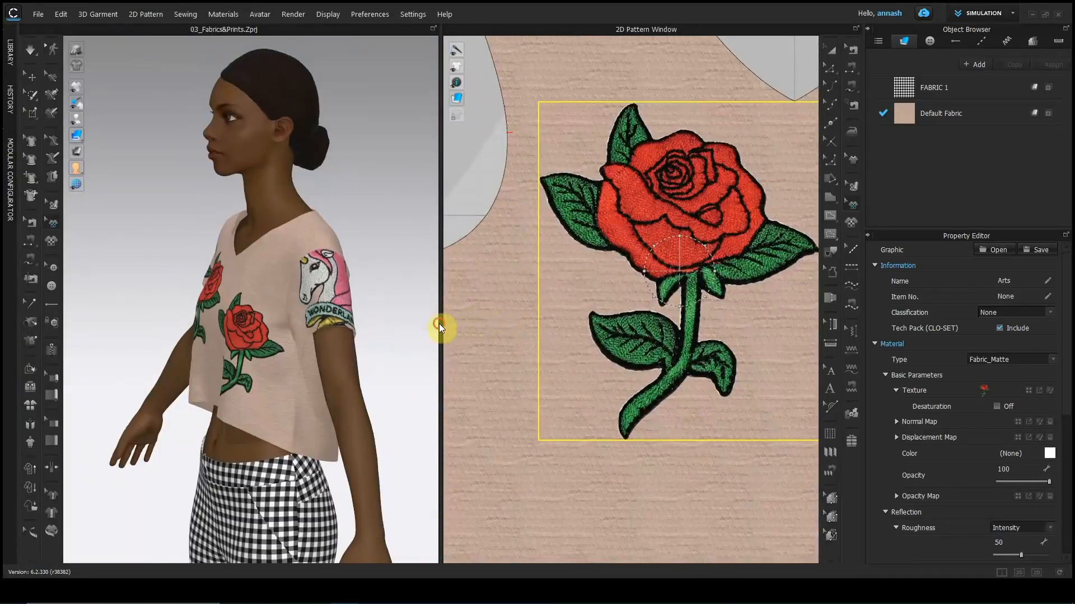
# Scale the front rose to 50% with locked ratio, about 10.85 × 14.60 cm.
pyautogui.moveTo(439, 324); pyautogui.dragTo(358, 315)
pyautogui.scroll(3, 641, 315)
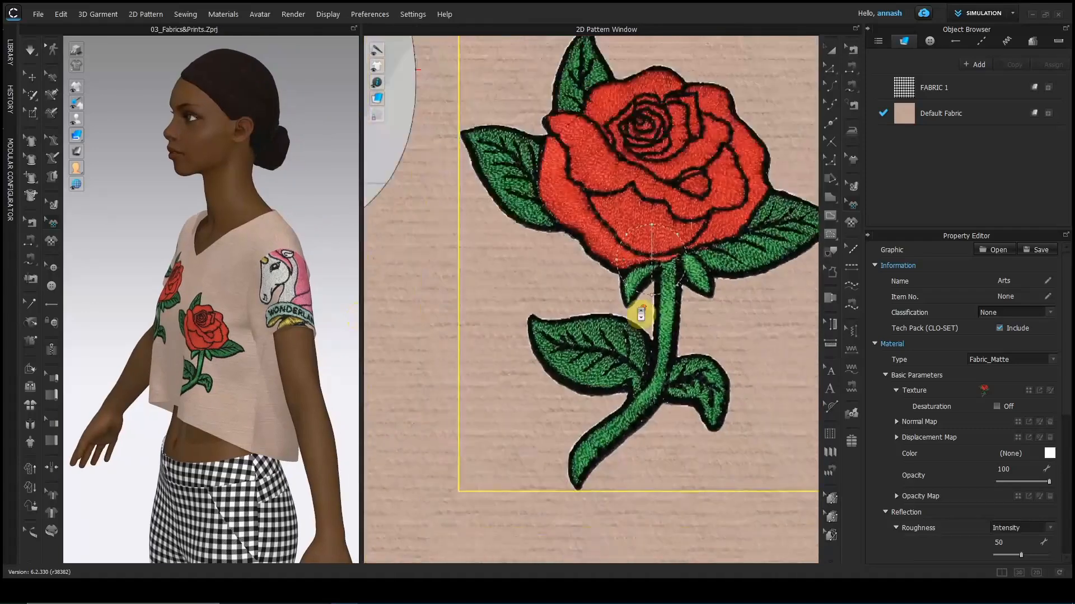
pyautogui.moveTo(688, 261); pyautogui.dragTo(649, 235)
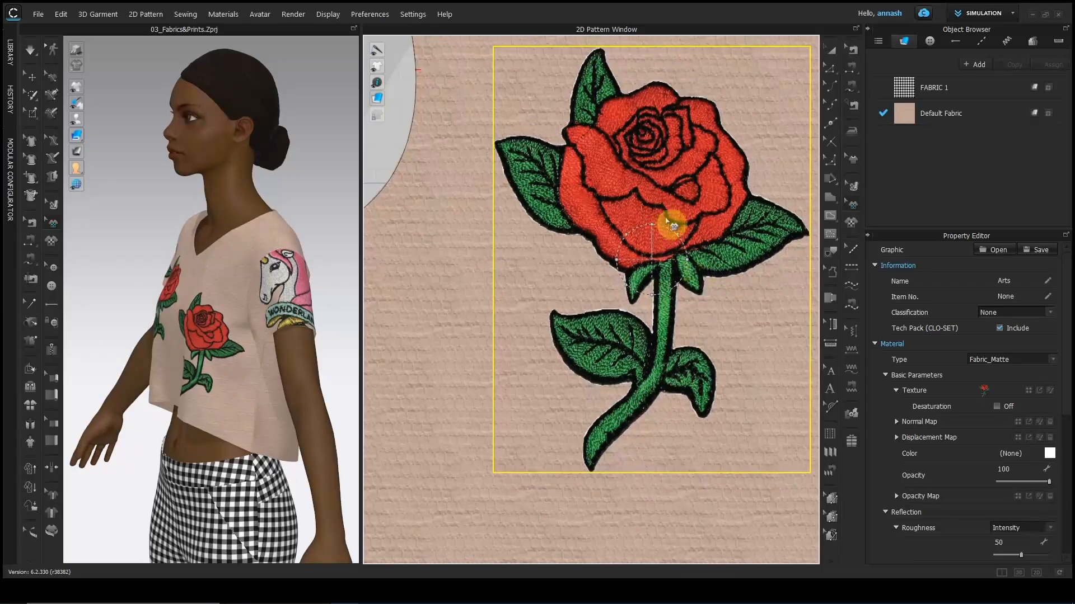
pyautogui.moveTo(678, 240); pyautogui.dragTo(744, 190)
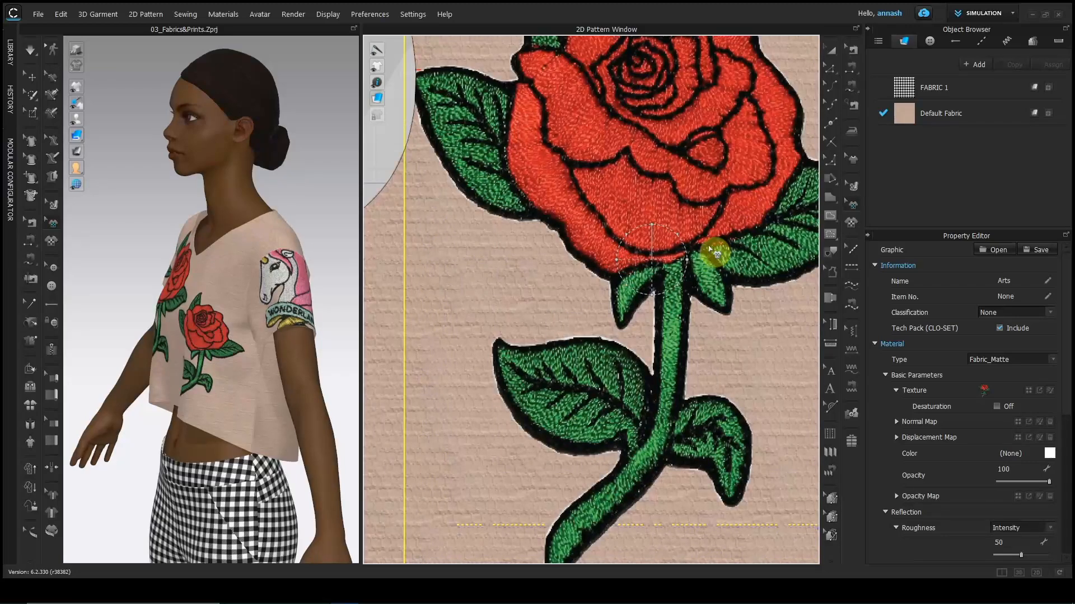
pyautogui.moveTo(702, 241); pyautogui.dragTo(665, 248)
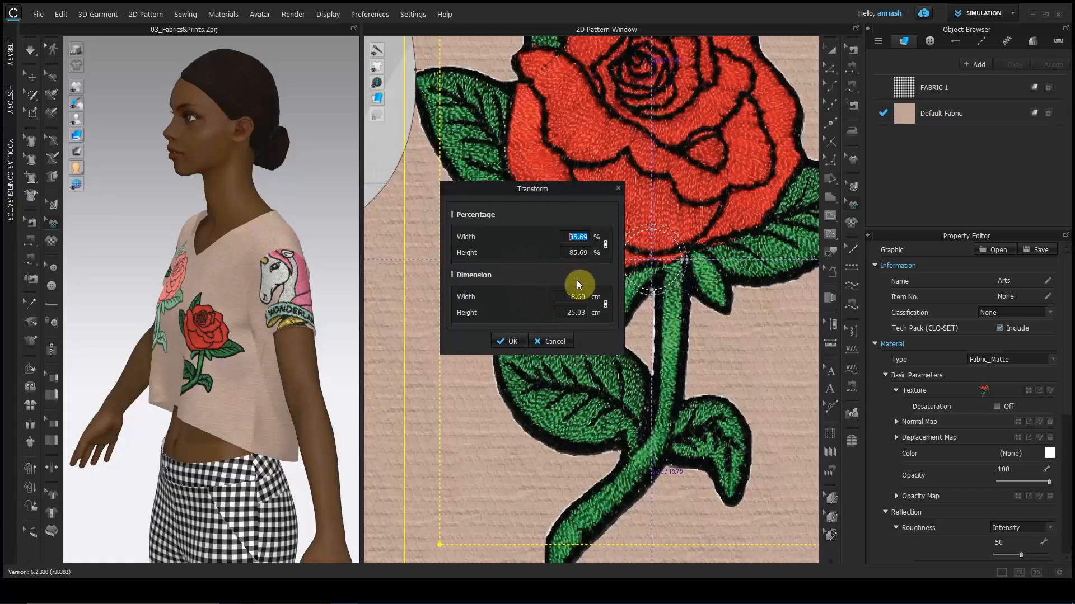
pyautogui.write('50')
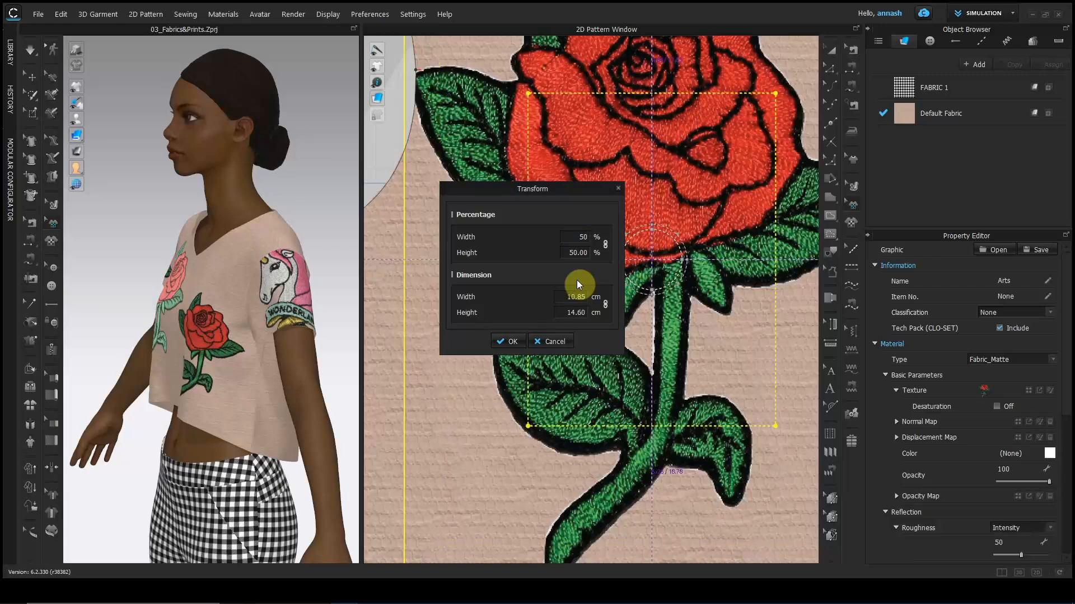
pyautogui.click(512, 341)
pyautogui.scroll(-1, 609, 340)
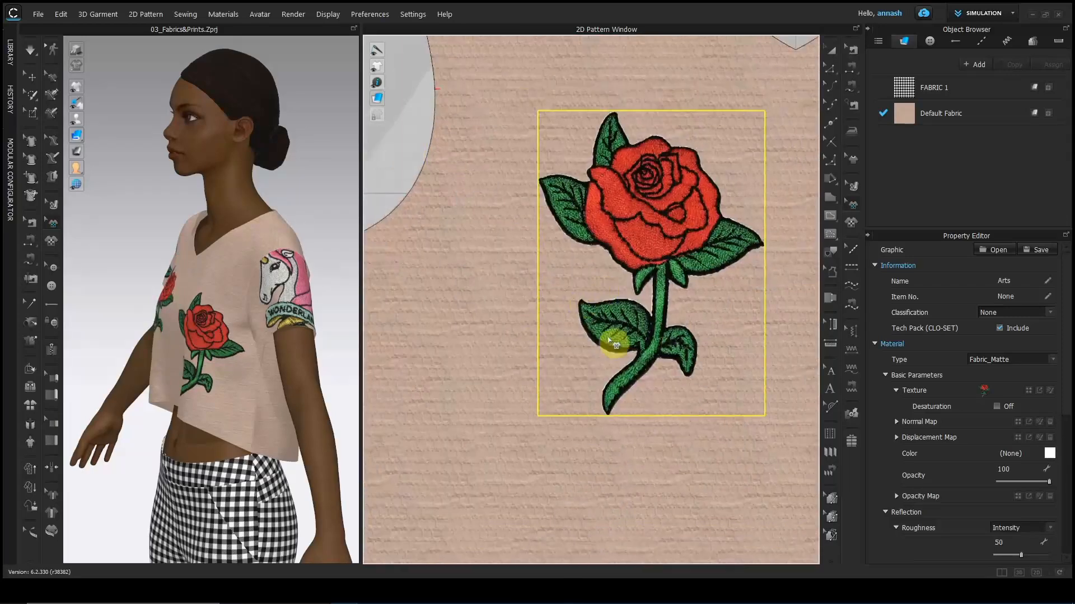
# Rotate the front rose graphic to an exact 45° angle.
pyautogui.click(664, 234)
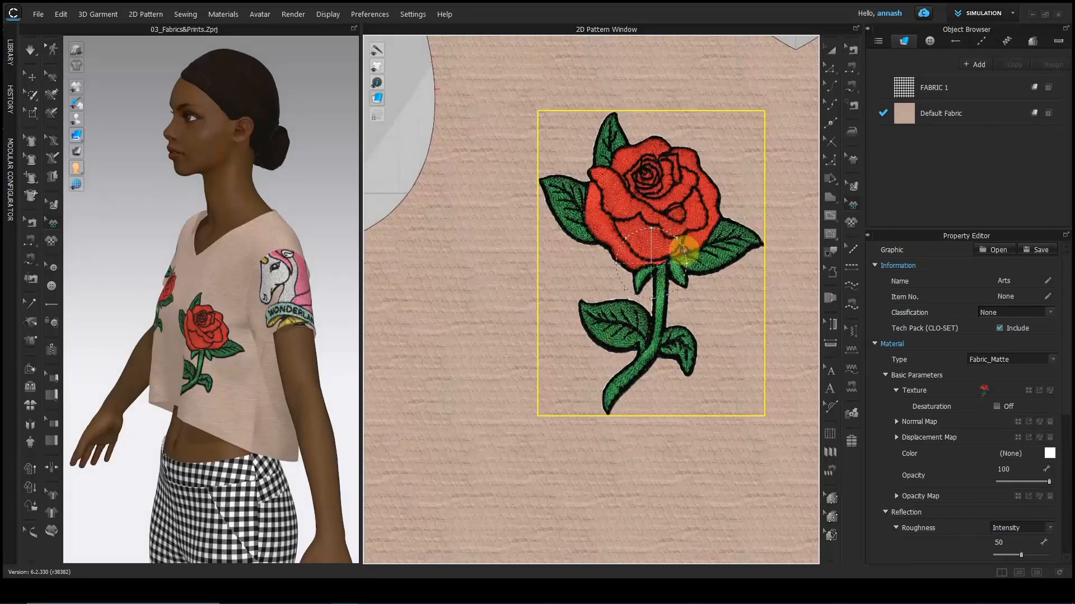
pyautogui.moveTo(683, 251); pyautogui.dragTo(690, 284)
pyautogui.moveTo(680, 247)
pyautogui.mouseDown()
pyautogui.moveTo(648, 223)
pyautogui.moveTo(668, 233)
pyautogui.mouseUp()
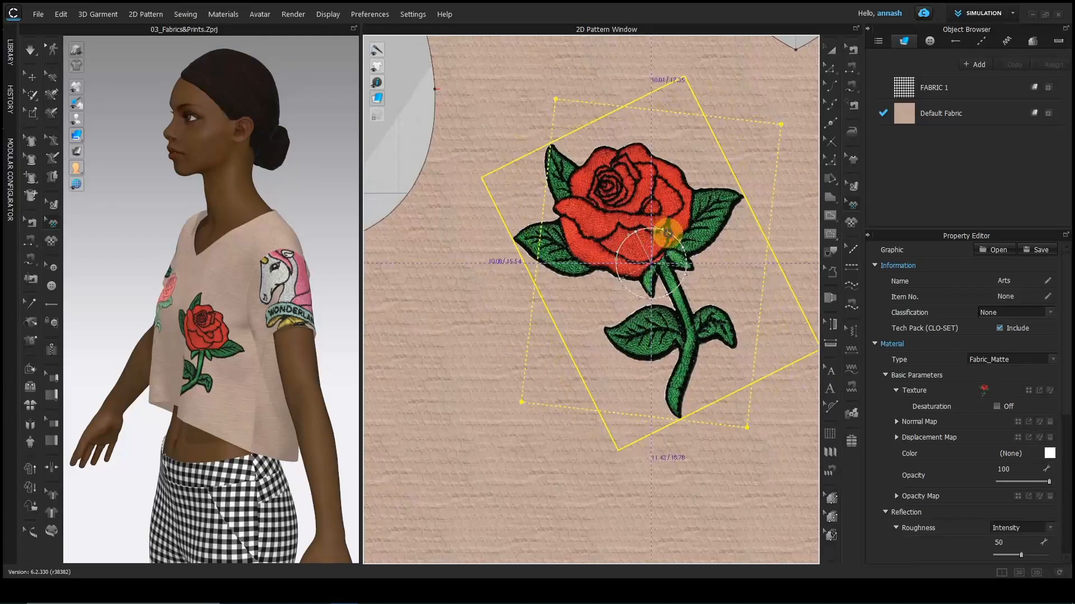
pyautogui.rightClick(667, 232)
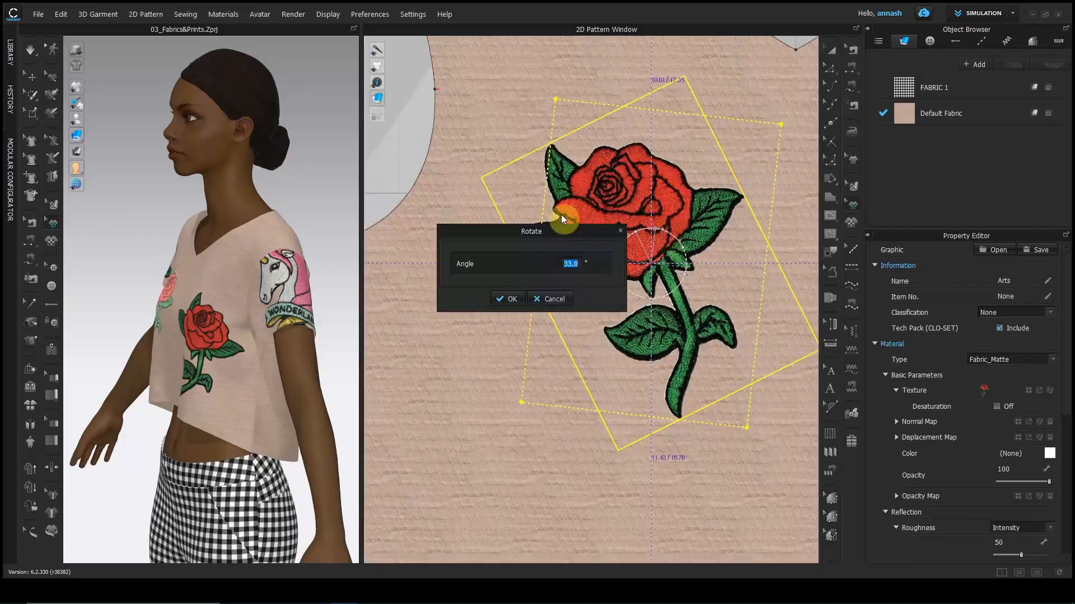
pyautogui.write('45')
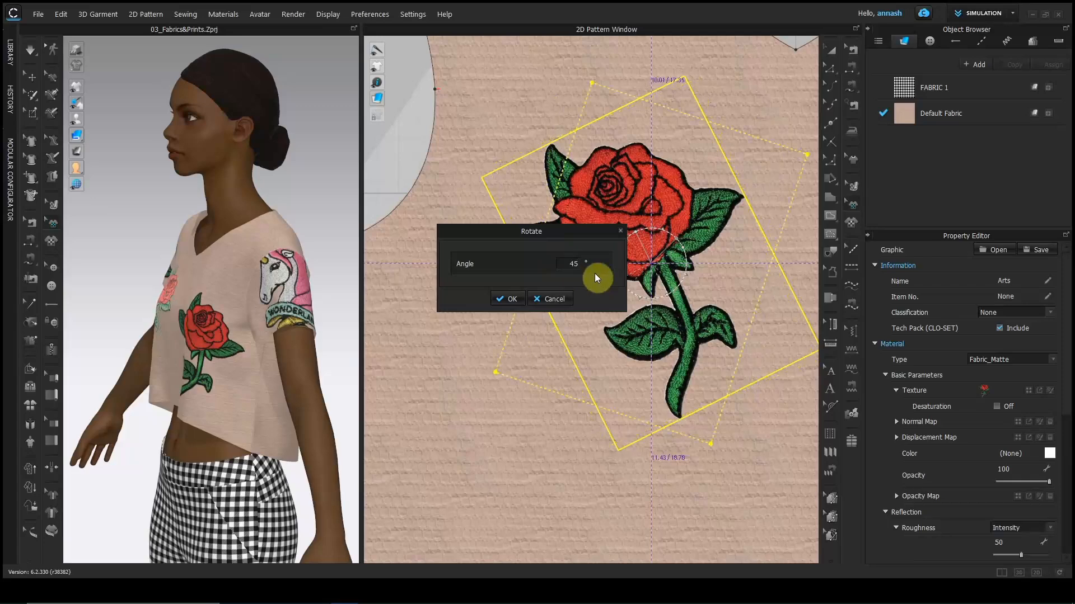
pyautogui.click(510, 300)
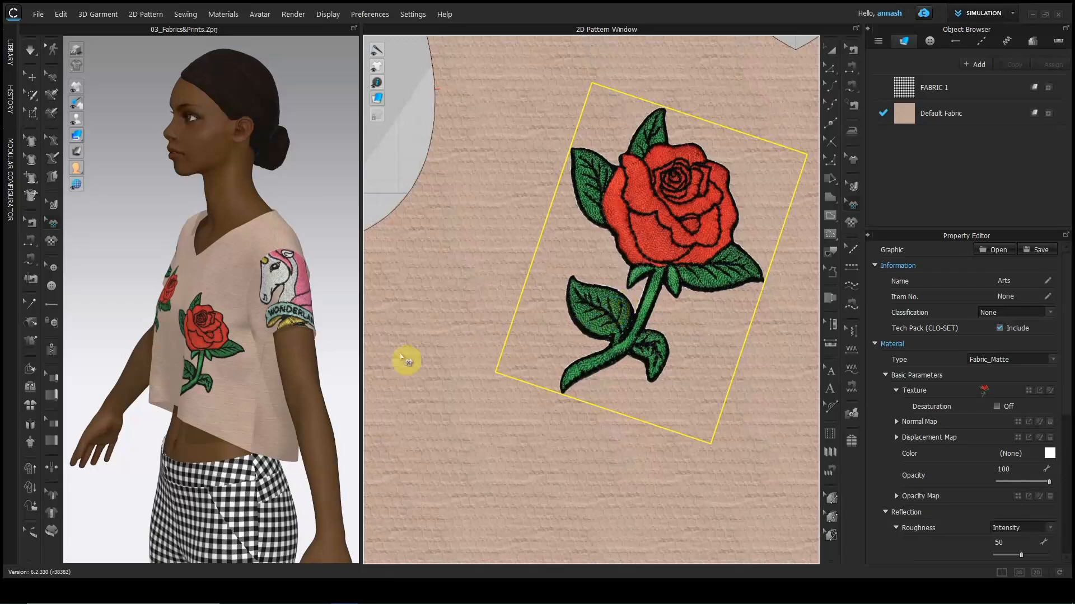
pyautogui.moveTo(245, 408); pyautogui.dragTo(302, 394, button='right')
pyautogui.moveTo(298, 390); pyautogui.dragTo(395, 342, button='middle')
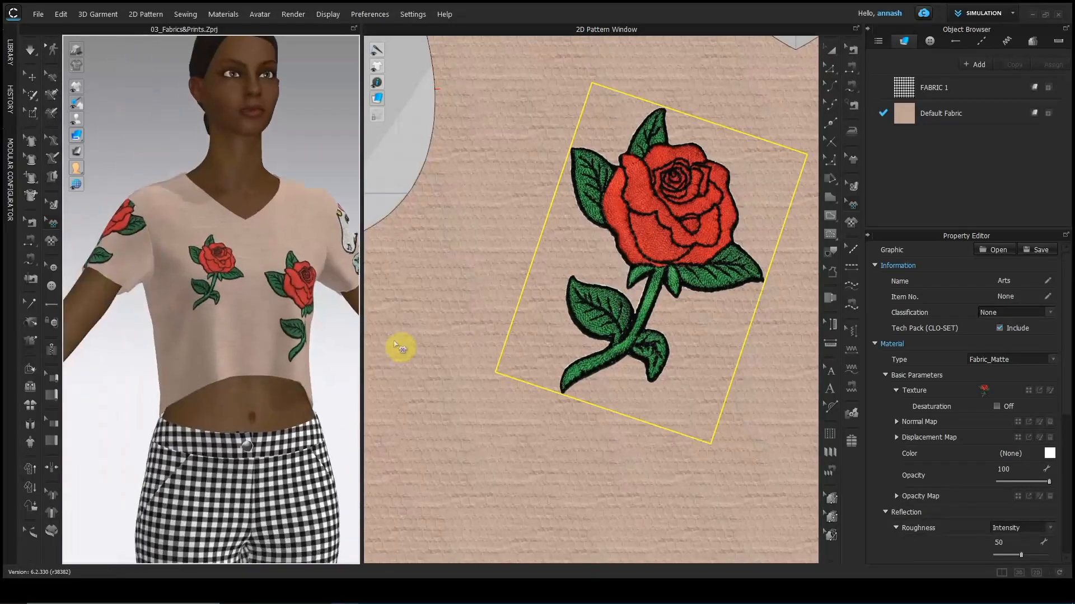
# Resize the chest rose directly on the 3D garment.
pyautogui.scroll(2, 322, 340)
pyautogui.moveTo(314, 341); pyautogui.dragTo(192, 355, button='right')
pyautogui.click(240, 335)
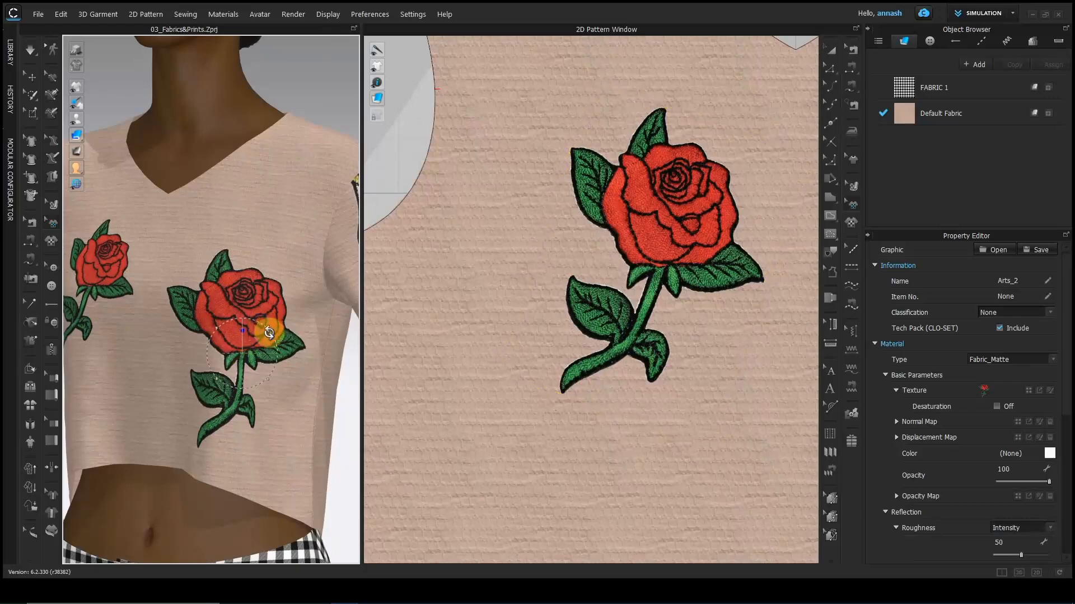
pyautogui.moveTo(269, 329); pyautogui.dragTo(244, 336)
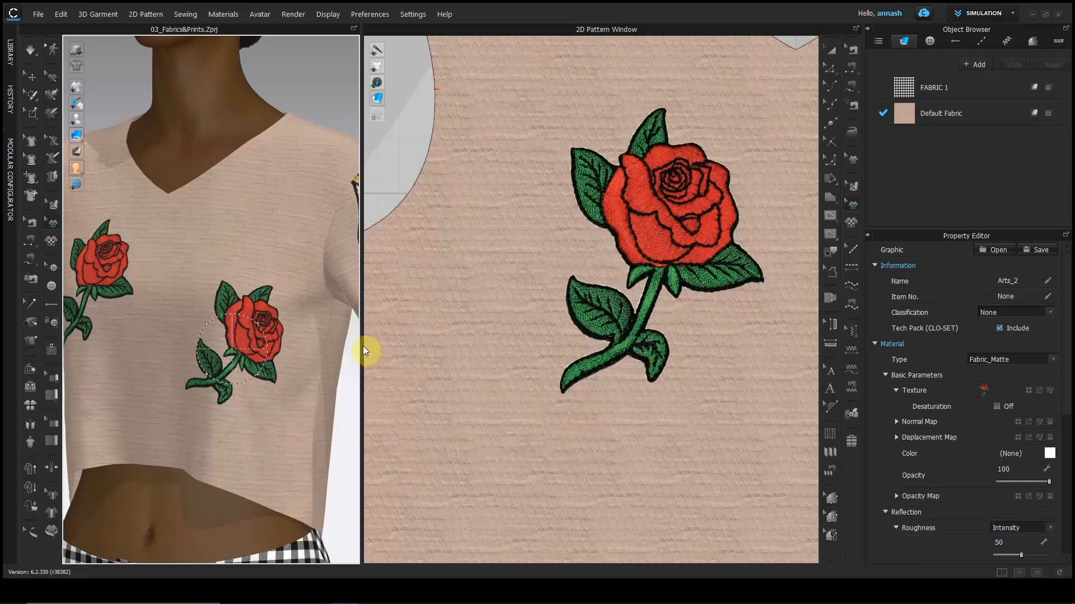
# Widen and zoom out the pattern window to show the whole front piece with both roses.
pyautogui.moveTo(363, 344); pyautogui.dragTo(305, 344)
pyautogui.scroll(-5, 445, 346)
pyautogui.moveTo(460, 357); pyautogui.dragTo(355, 315, button='middle')
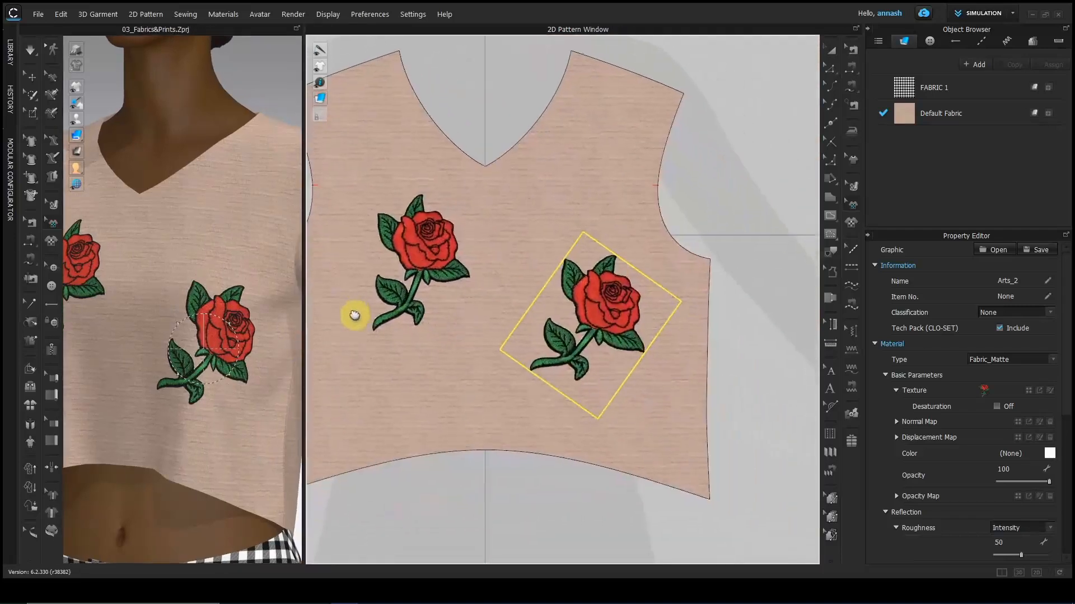
# Rotate the right rose 45° counterclockwise to straighten it.
pyautogui.rightClick(593, 305)
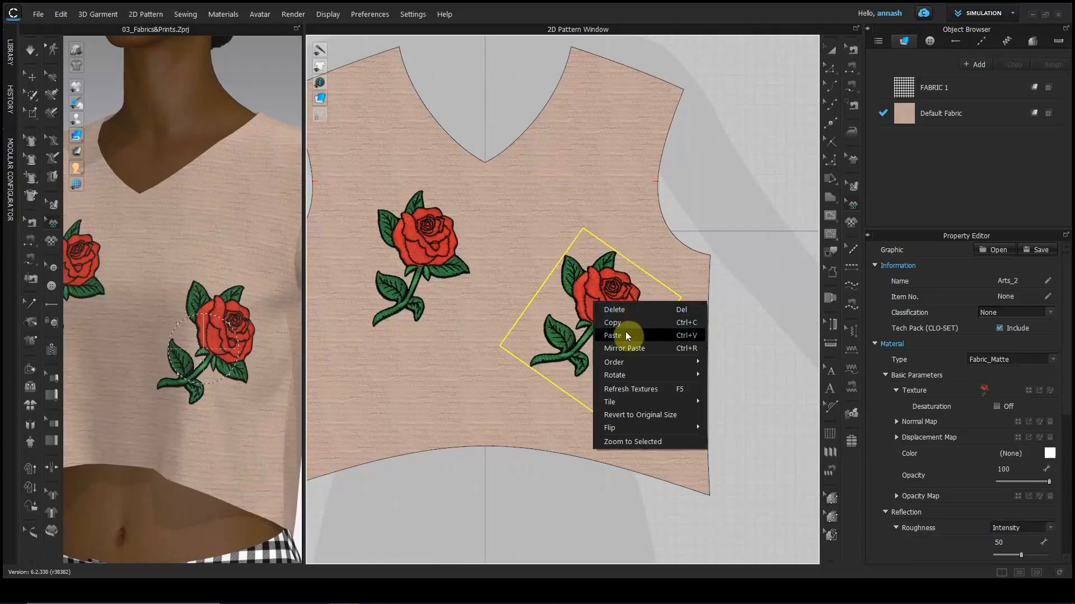
pyautogui.moveTo(629, 363)
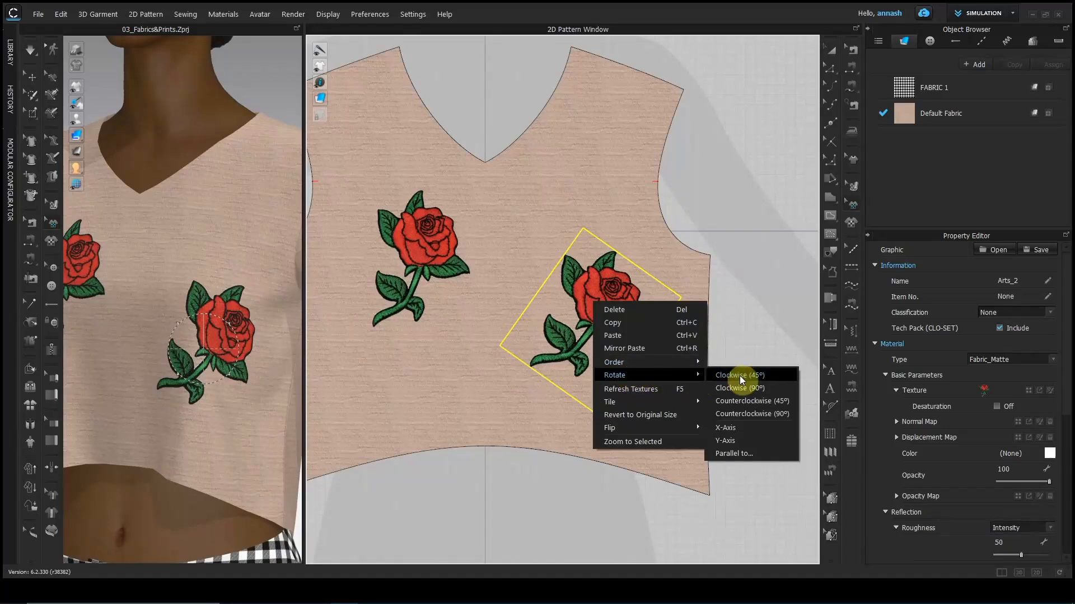
pyautogui.click(744, 400)
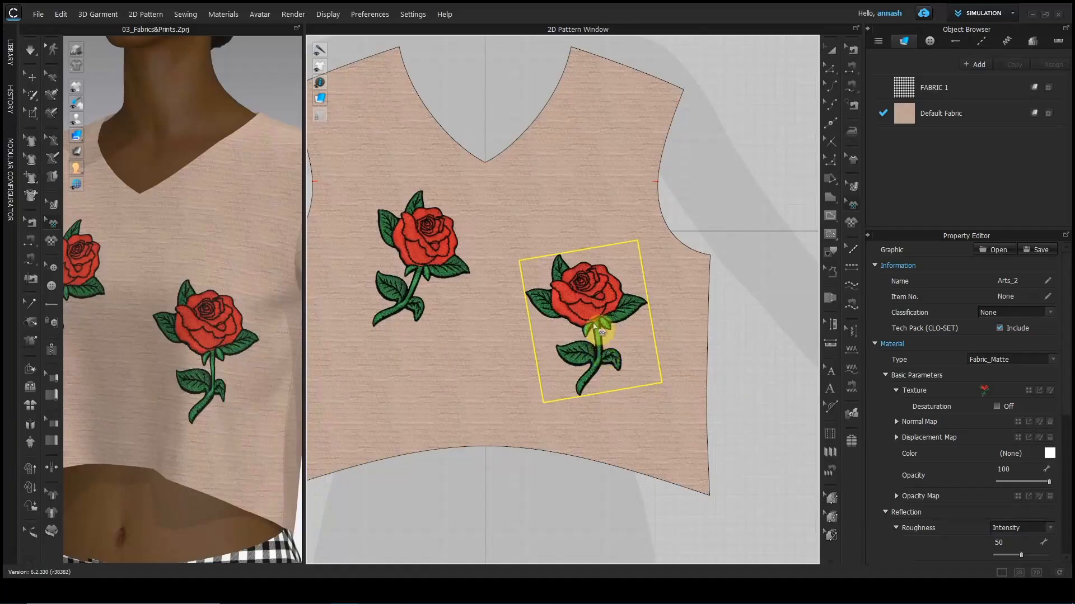
# Flip the left rose horizontally and vertically, then move it against the right rose.
pyautogui.rightClick(425, 246)
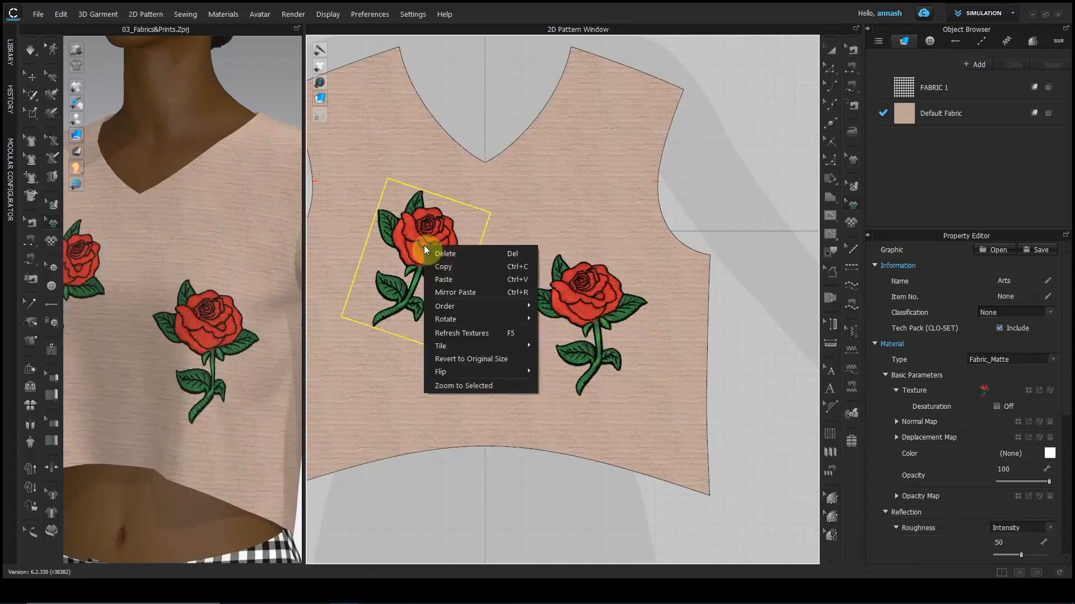
pyautogui.moveTo(458, 372)
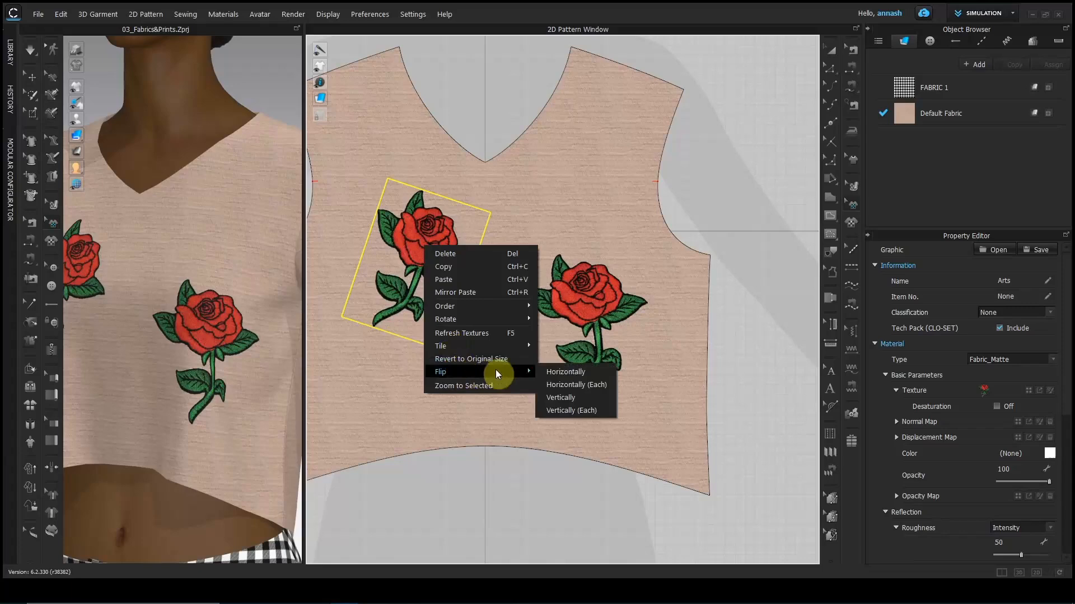
pyautogui.click(554, 371)
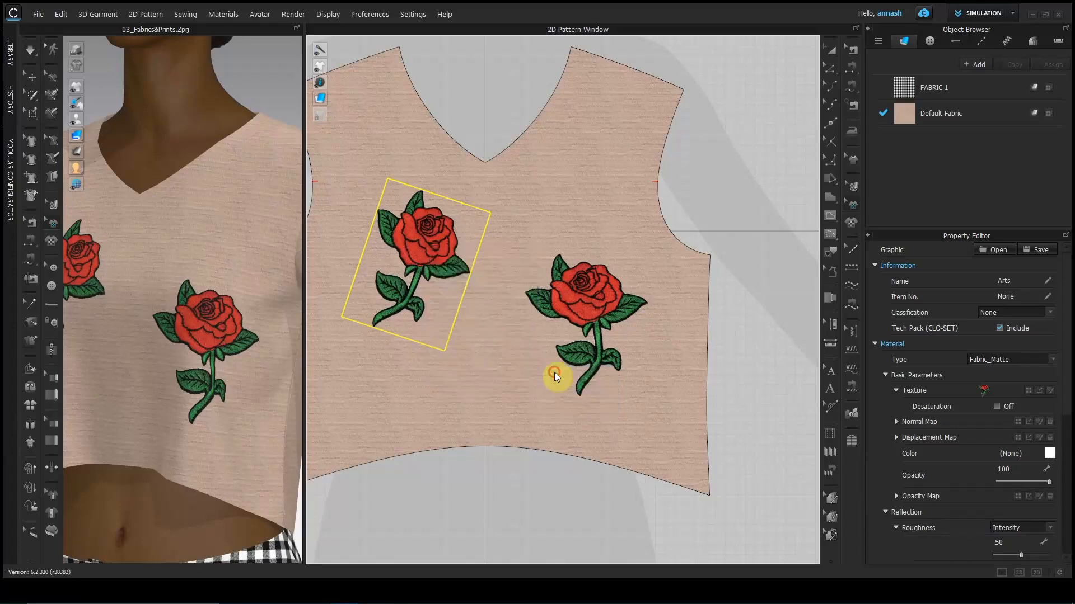
pyautogui.rightClick(407, 251)
pyautogui.moveTo(444, 374)
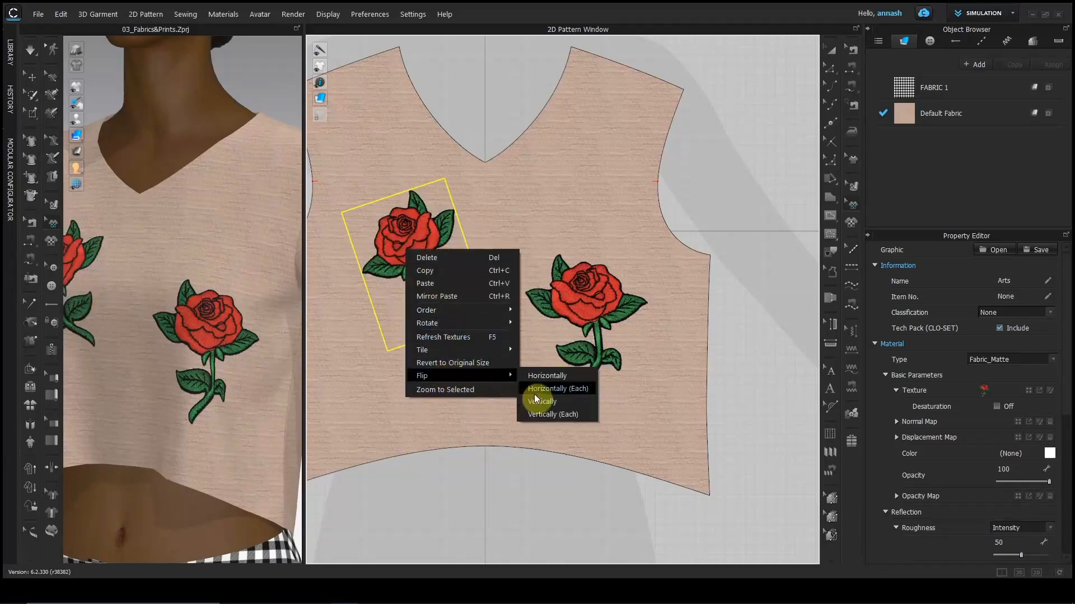
pyautogui.click(526, 387)
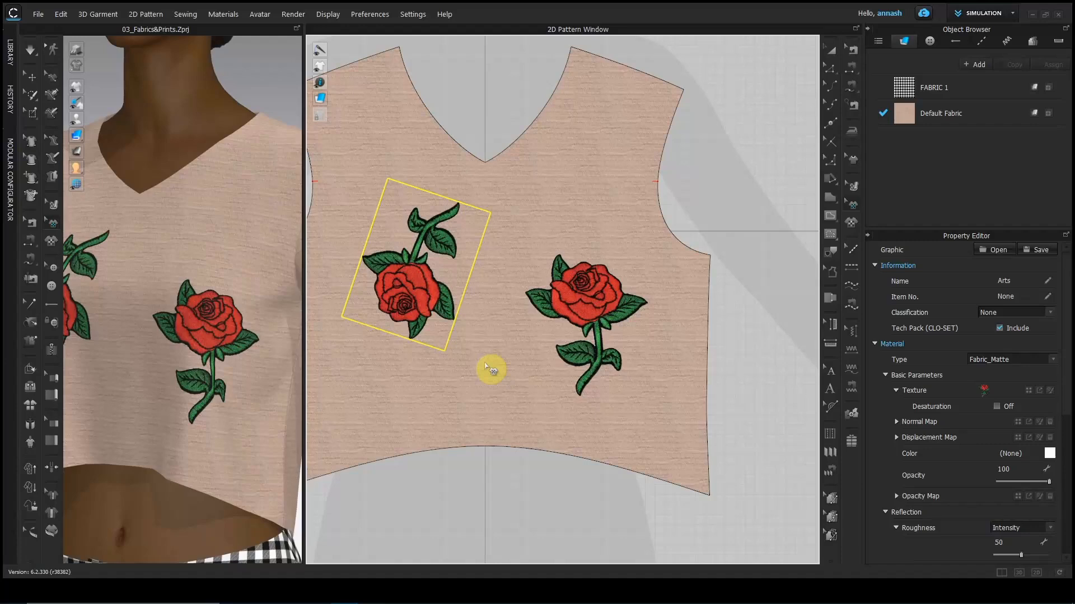
pyautogui.moveTo(427, 297); pyautogui.dragTo(589, 345)
pyautogui.click(409, 286)
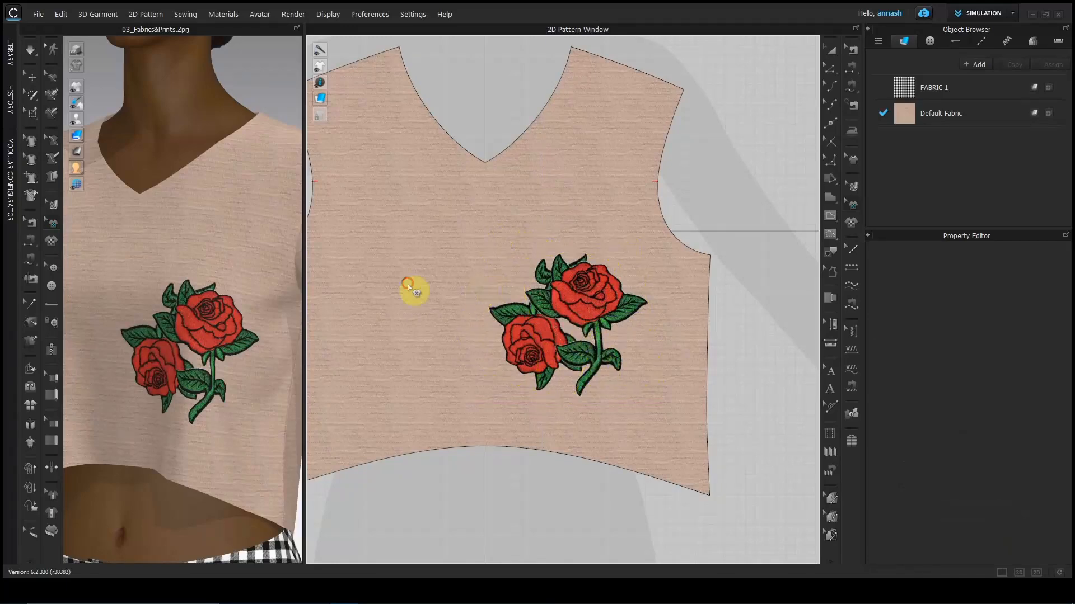
# Send the upper rose one layer backward so the other rose's stem overlaps it.
pyautogui.scroll(3, 530, 310)
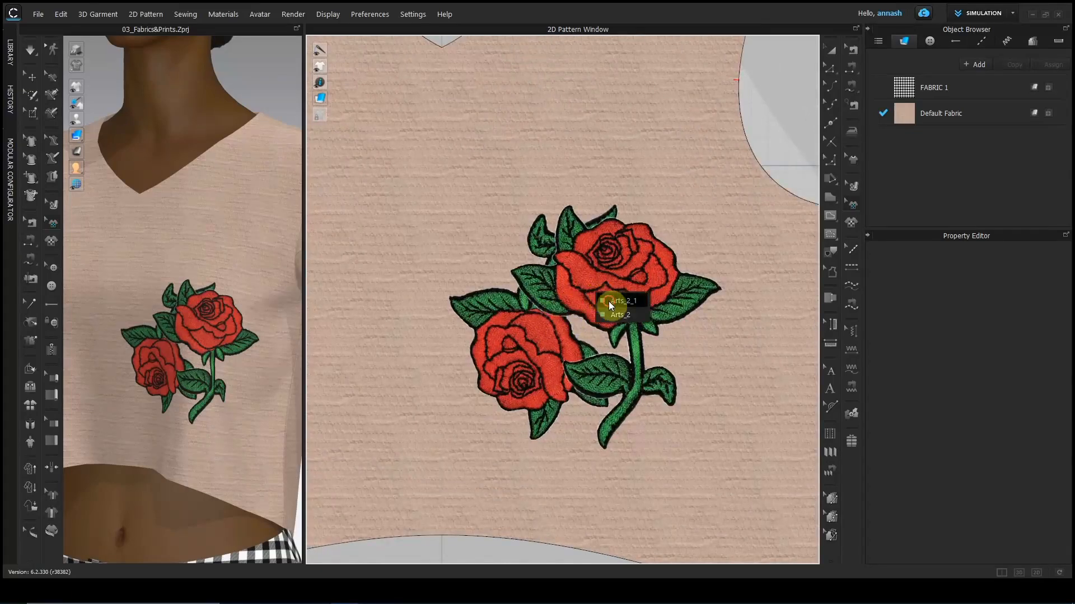
pyautogui.click(610, 305)
pyautogui.rightClick(599, 273)
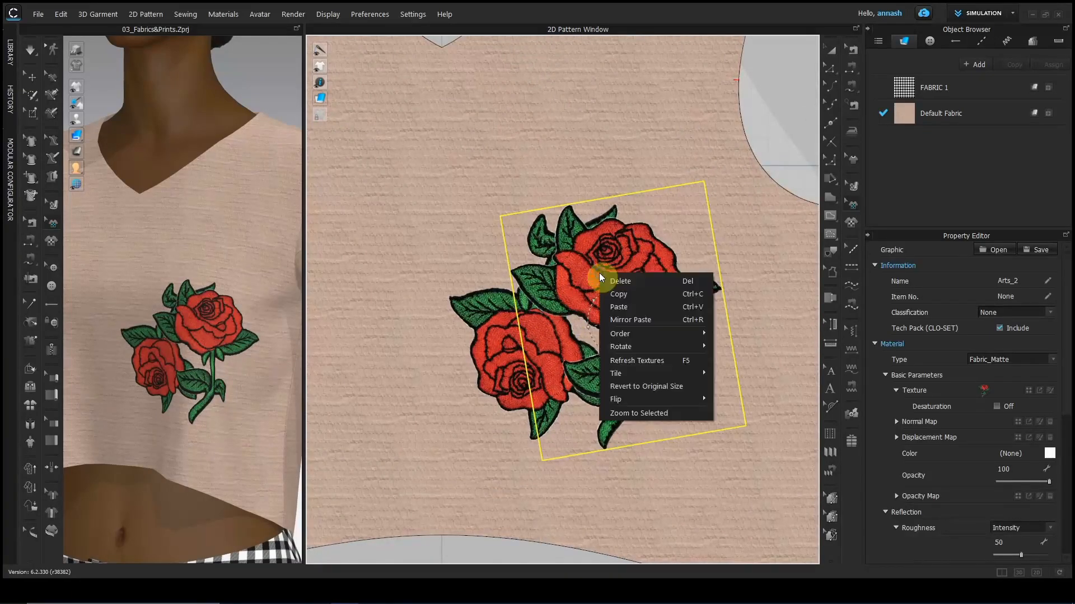
pyautogui.moveTo(683, 334)
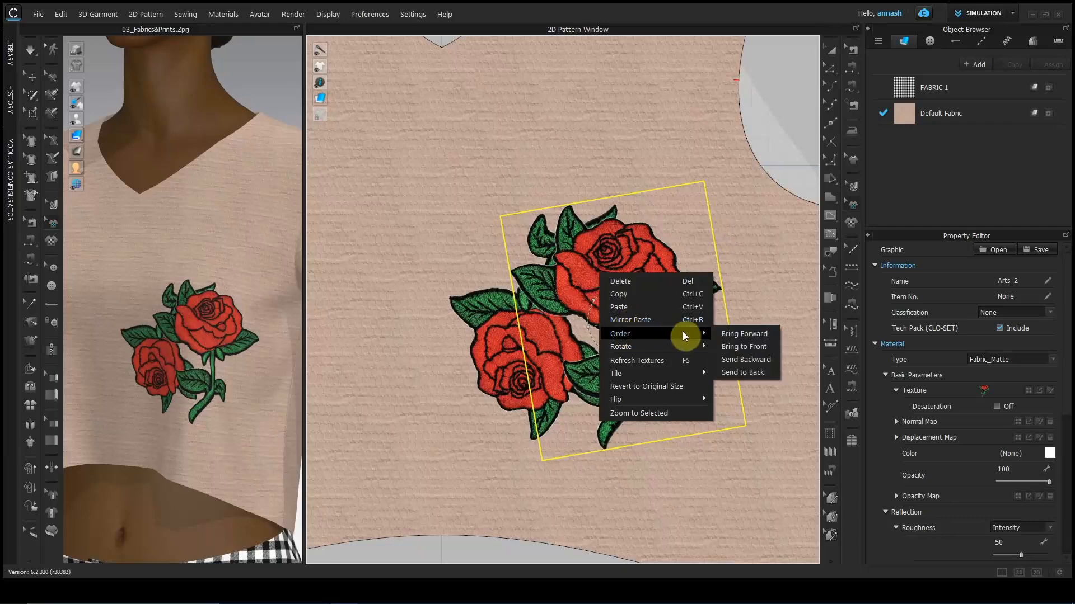
pyautogui.click(747, 364)
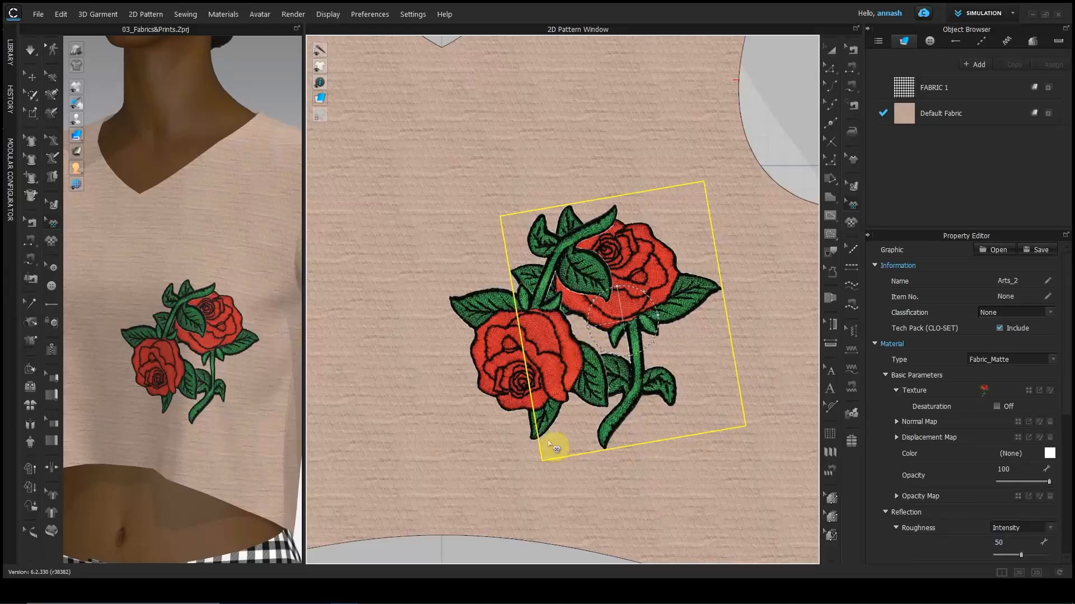
# Select both roses and align them to a common left edge.
pyautogui.click(491, 376)
pyautogui.rightClick(487, 370)
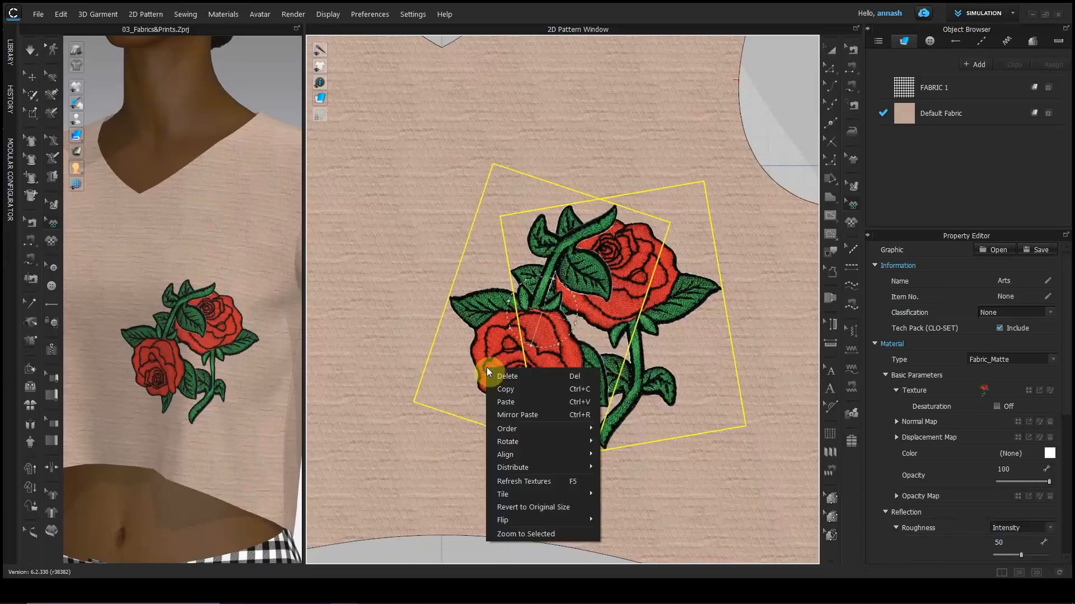
pyautogui.moveTo(532, 452)
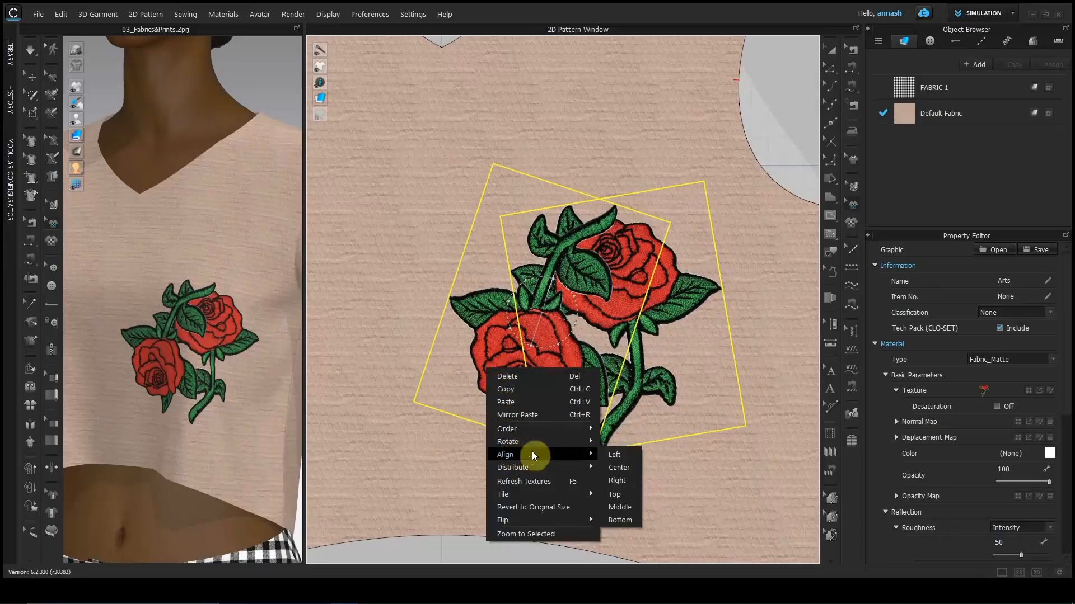
pyautogui.click(617, 454)
pyautogui.scroll(-5, 529, 339)
# Distribute the two roses horizontally with -25 cm spacing.
pyautogui.rightClick(551, 334)
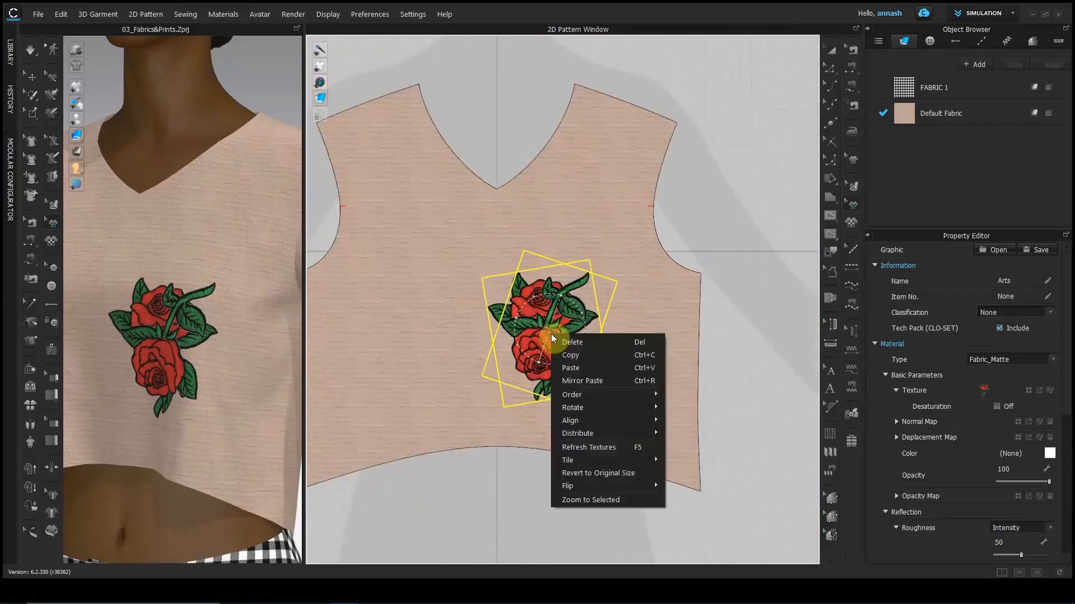
pyautogui.moveTo(576, 433)
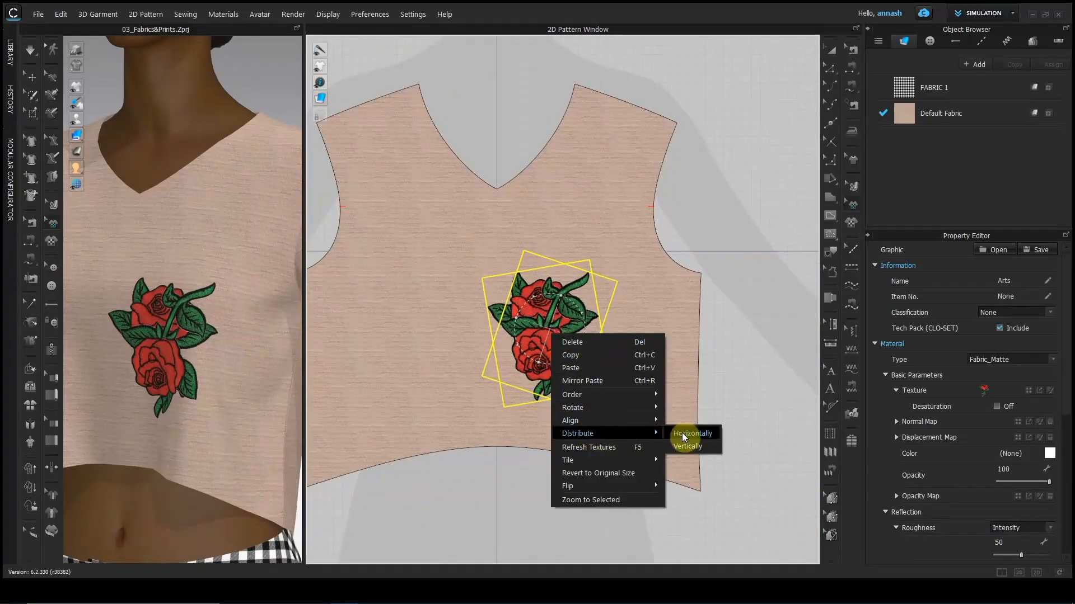
pyautogui.click(682, 432)
pyautogui.write('-20')
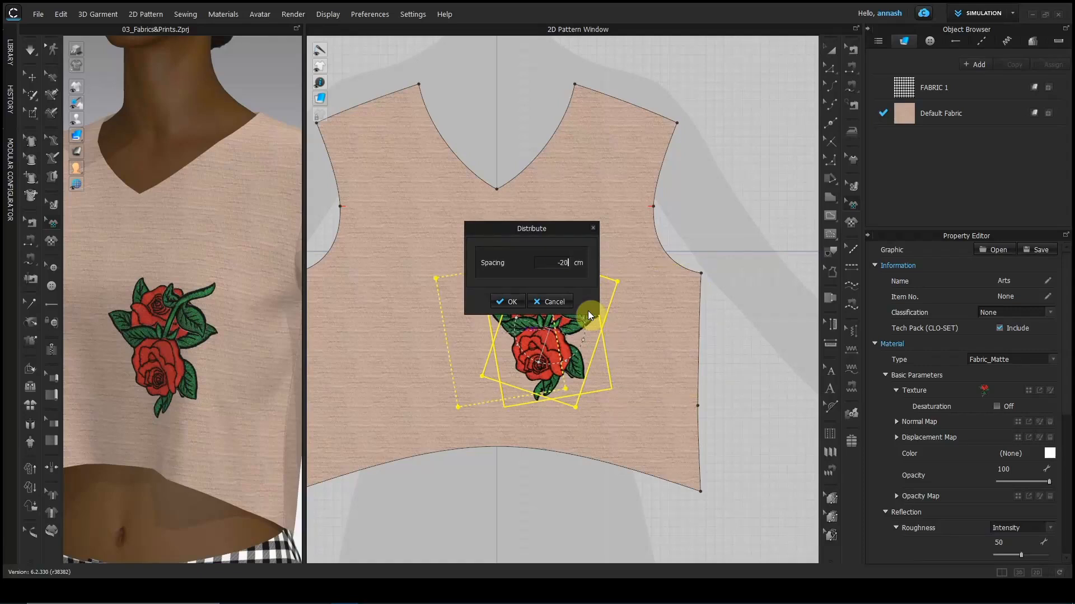
pyautogui.press('BackSpace')
pyautogui.write('5')
pyautogui.click(508, 302)
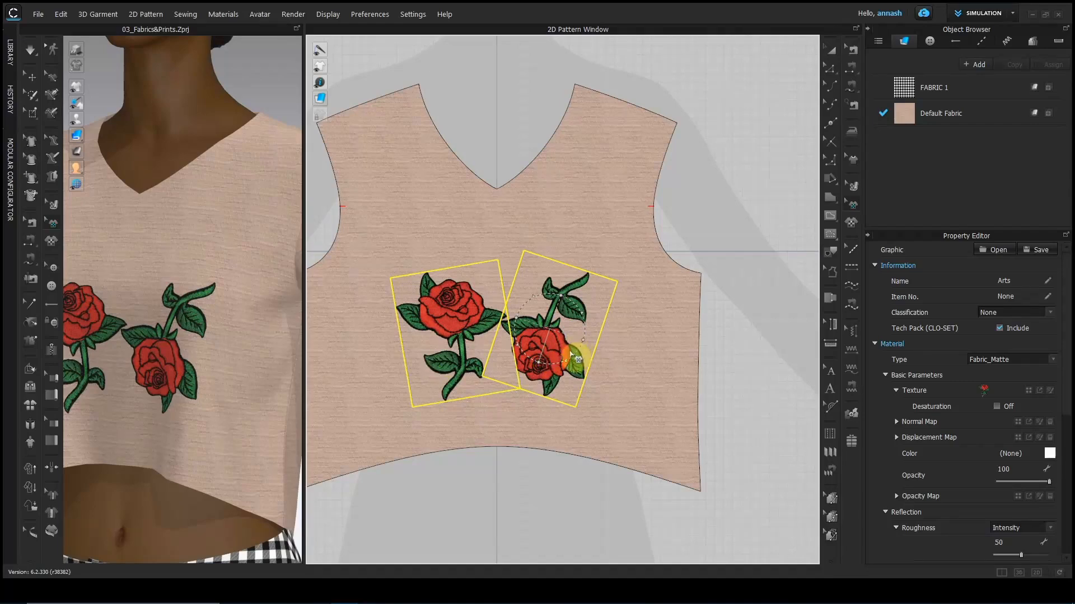
pyautogui.click(635, 379)
pyautogui.click(526, 352)
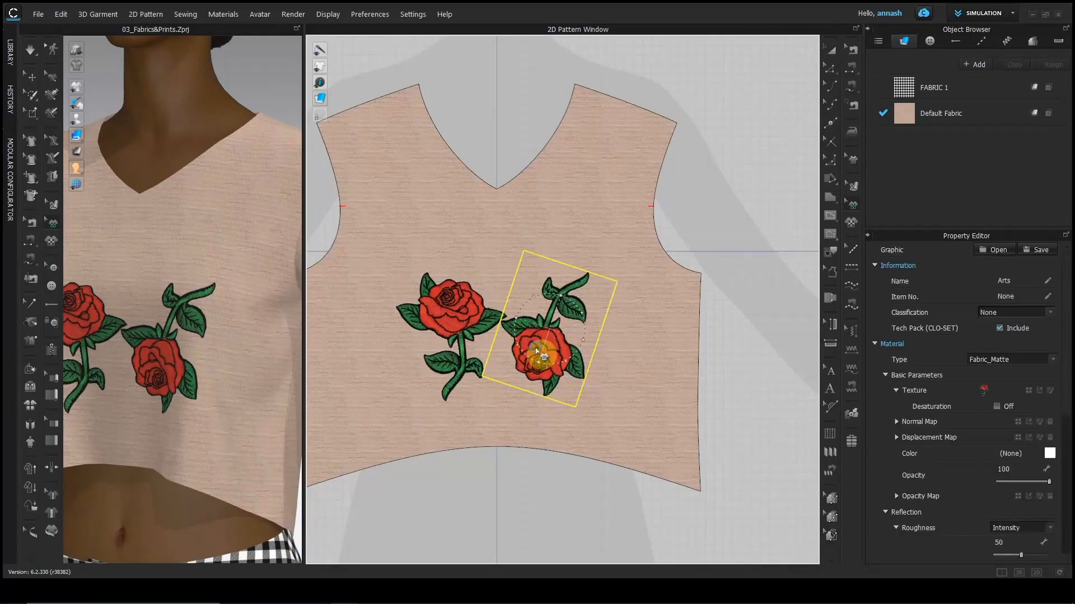
pyautogui.rightClick(535, 347)
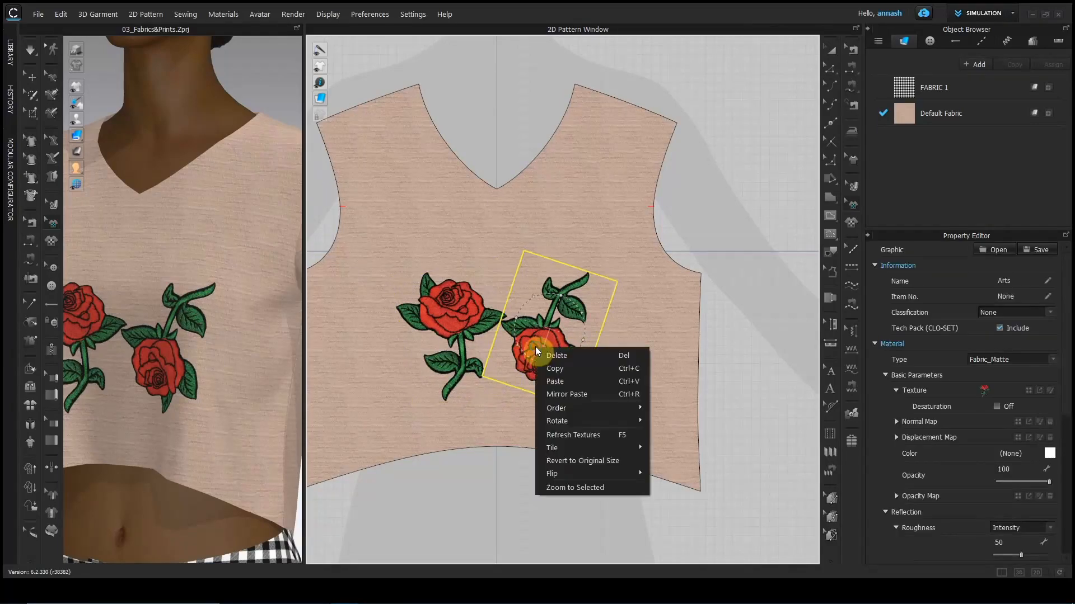
# Revert the right rose to its original size and zoom the pattern view to the left rose.
pyautogui.click(580, 463)
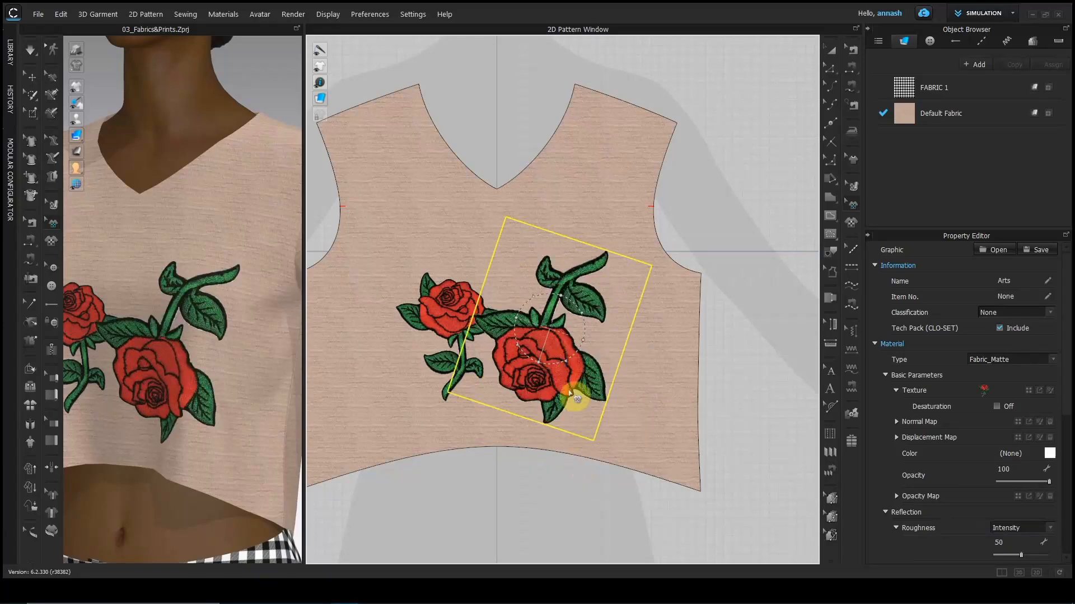
pyautogui.click(445, 312)
pyautogui.rightClick(443, 308)
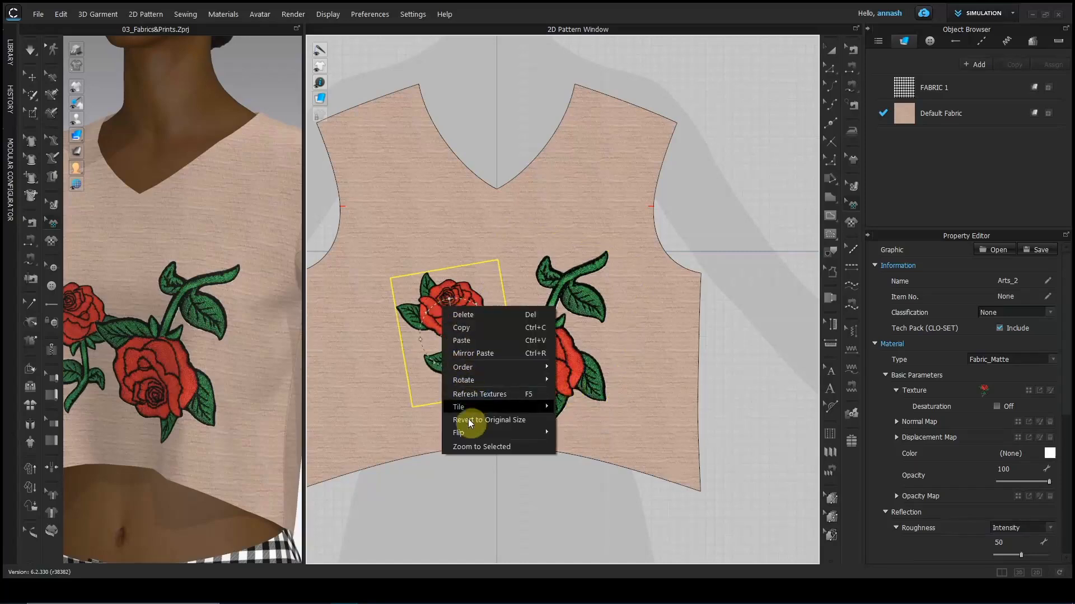
pyautogui.click(473, 446)
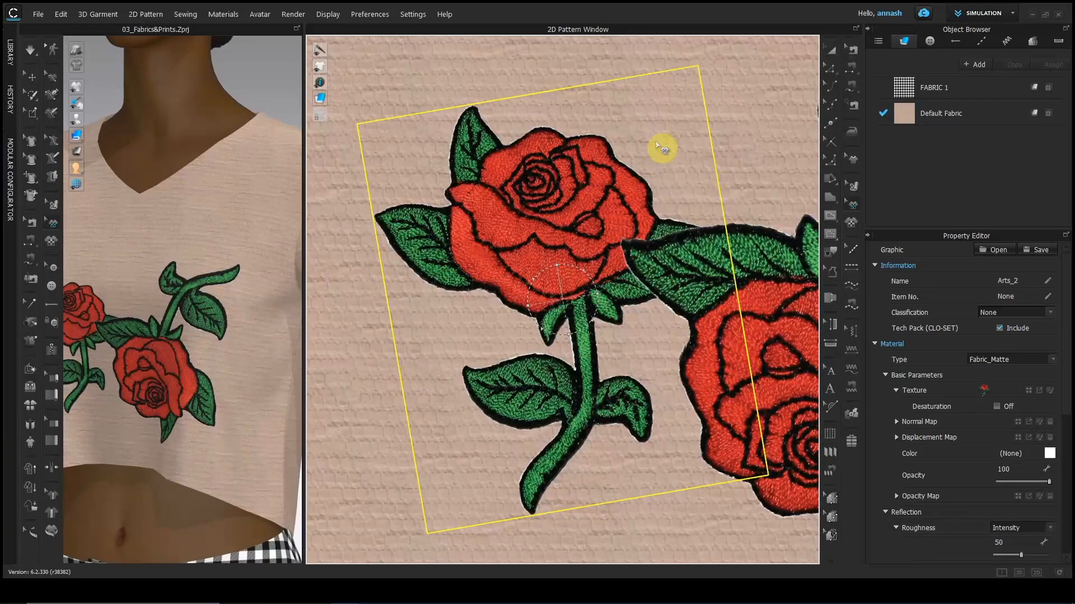
# Pan the pattern view over to the back piece with the unicorn graphic.
pyautogui.scroll(-8, 635, 173)
pyautogui.moveTo(585, 214); pyautogui.dragTo(794, 253, button='middle')
pyautogui.scroll(5, 682, 300)
pyautogui.moveTo(682, 300); pyautogui.dragTo(316, 267, button='middle')
pyautogui.scroll(-3, 540, 253)
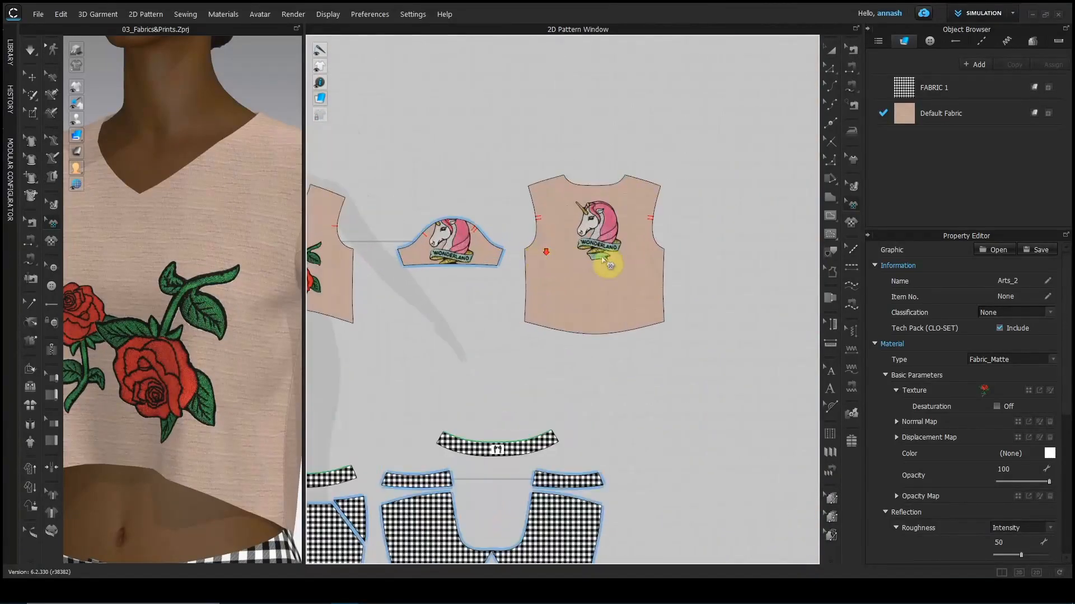
pyautogui.scroll(2, 605, 246)
pyautogui.click(604, 230)
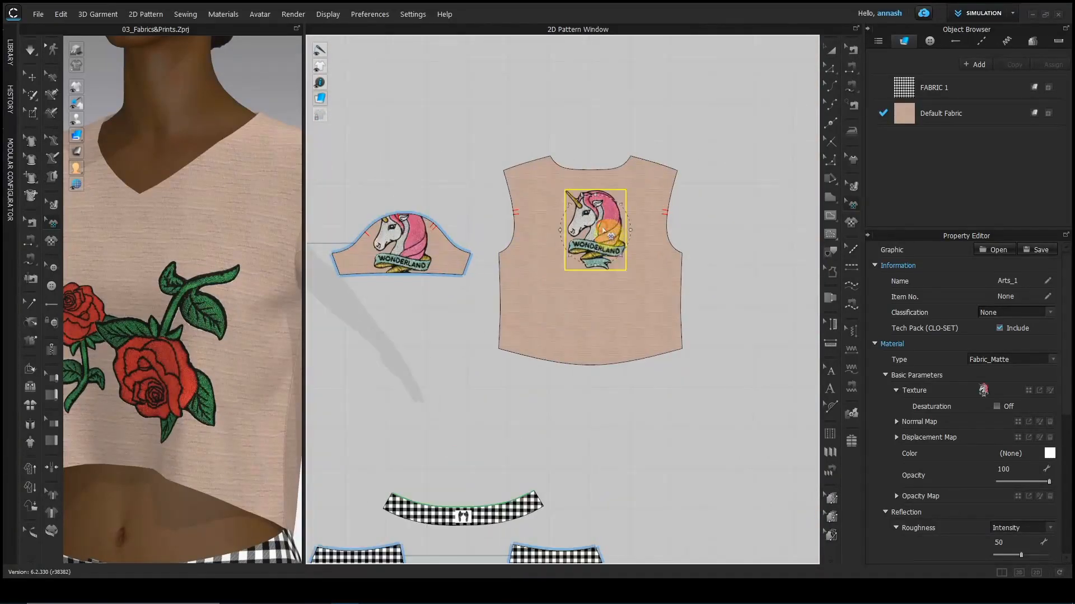
pyautogui.rightClick(603, 226)
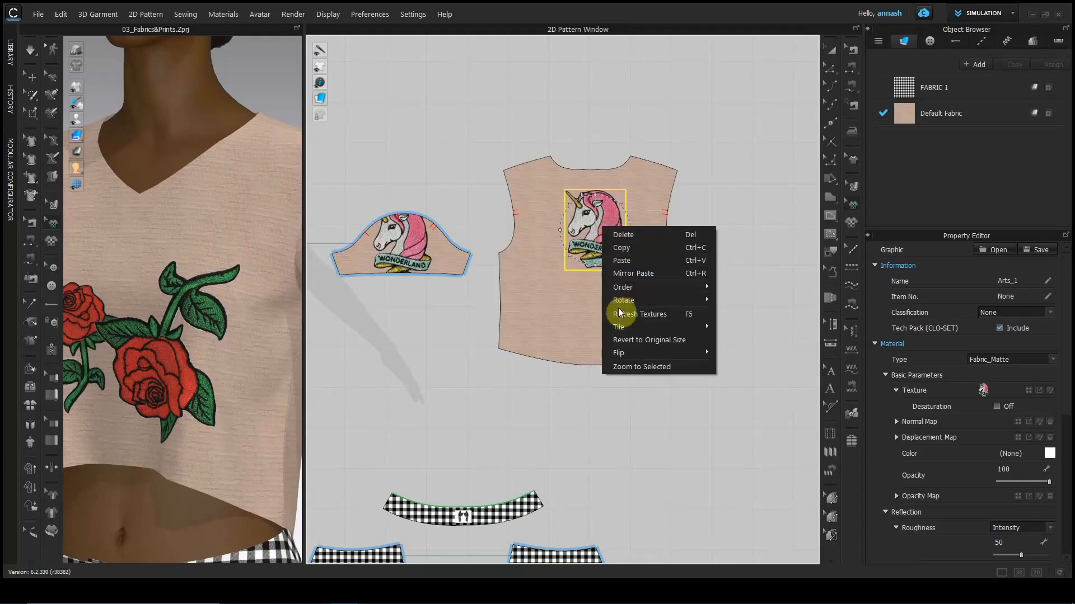
pyautogui.moveTo(619, 325)
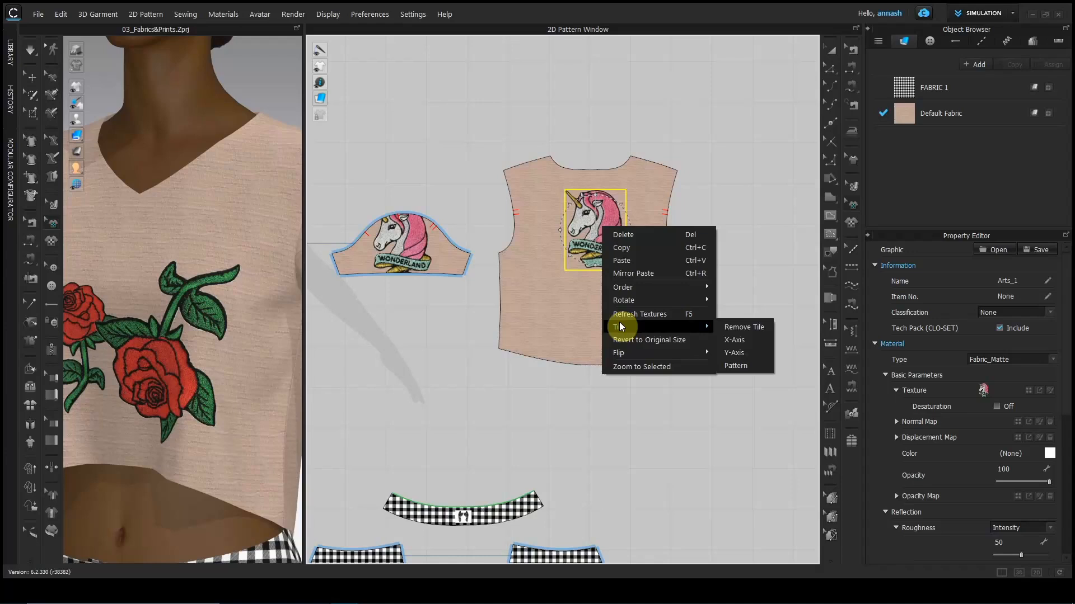
pyautogui.click(737, 339)
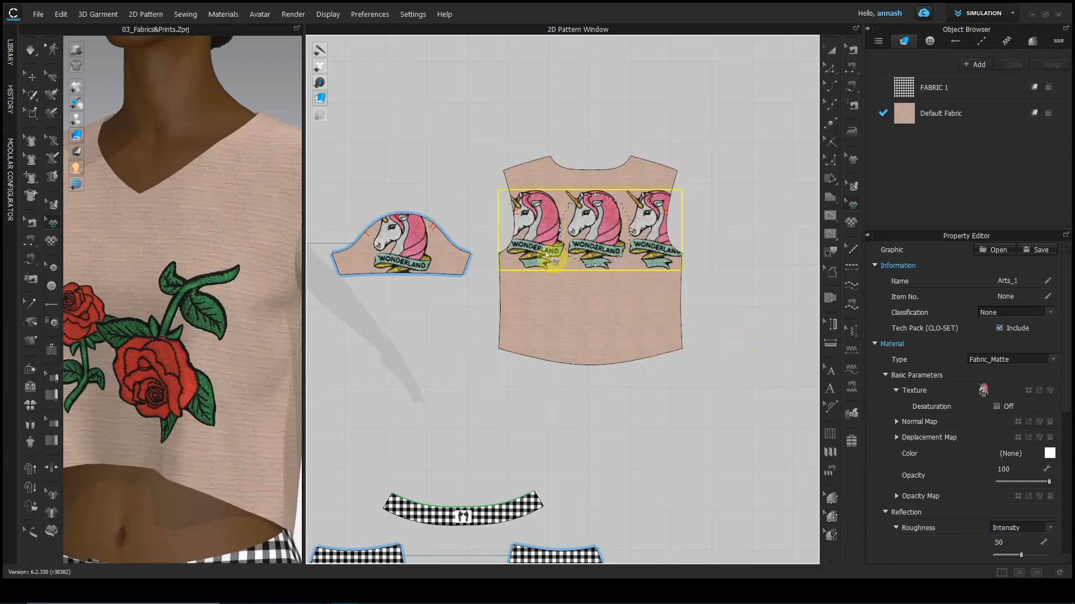
pyautogui.rightClick(592, 244)
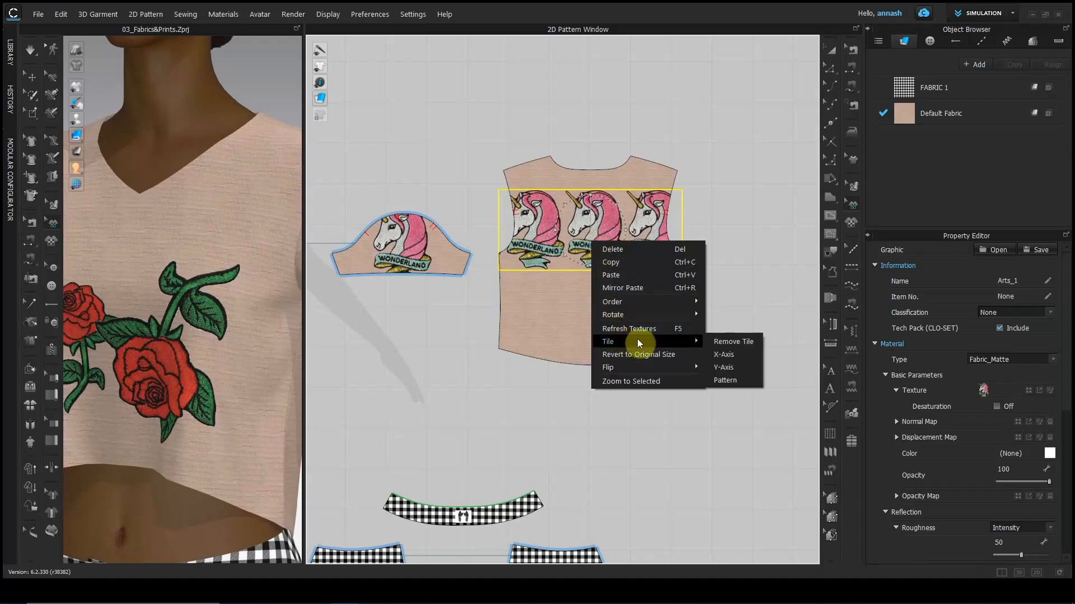
pyautogui.click(728, 370)
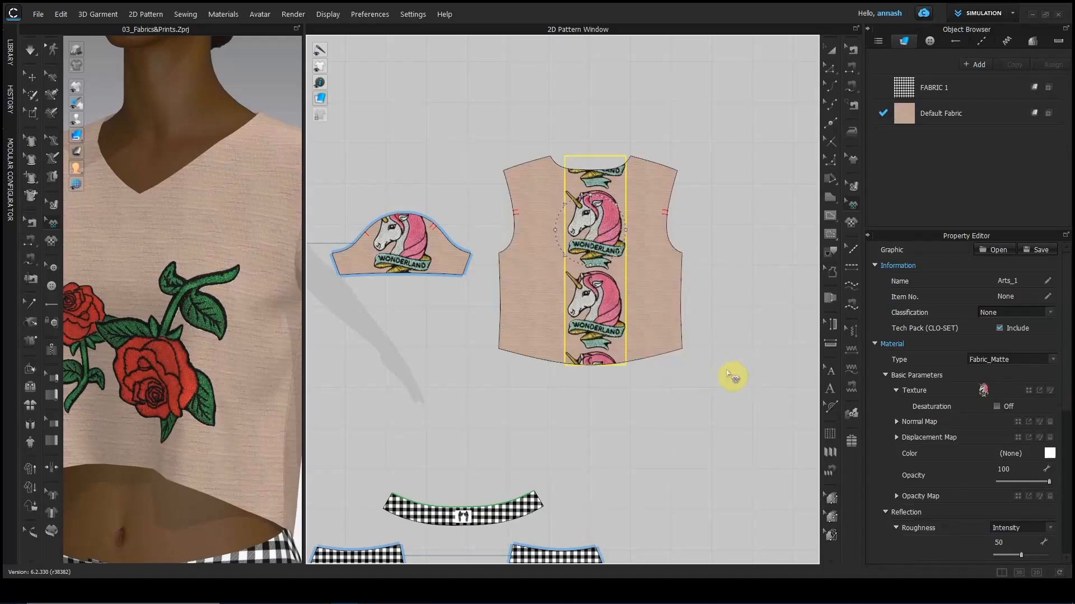
pyautogui.rightClick(596, 258)
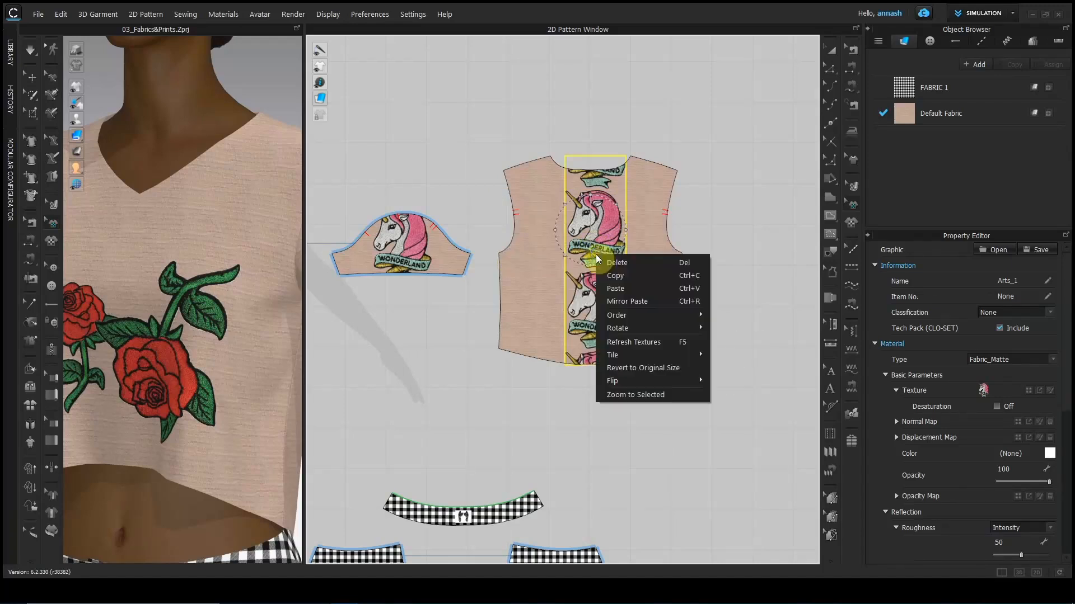
pyautogui.moveTo(627, 355)
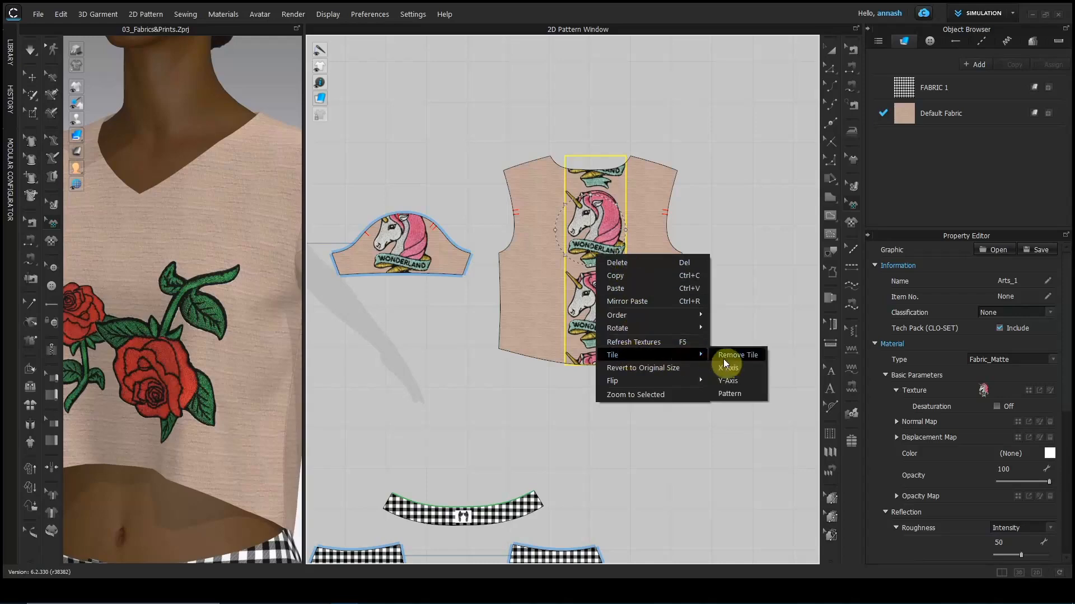
pyautogui.click(727, 394)
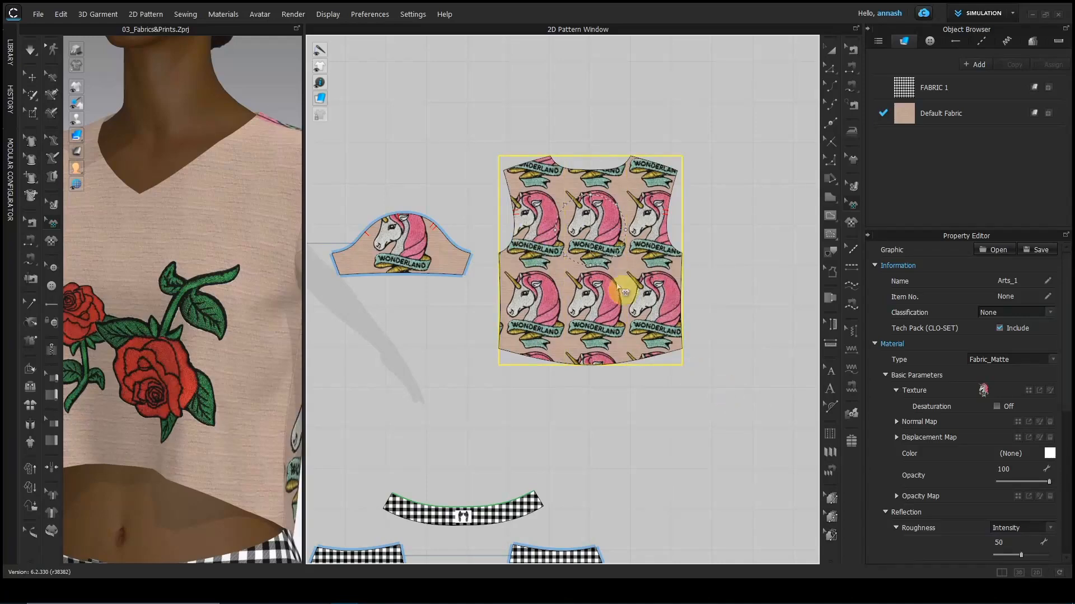
pyautogui.scroll(-5, 279, 404)
pyautogui.moveTo(276, 396); pyautogui.dragTo(128, 328, button='right')
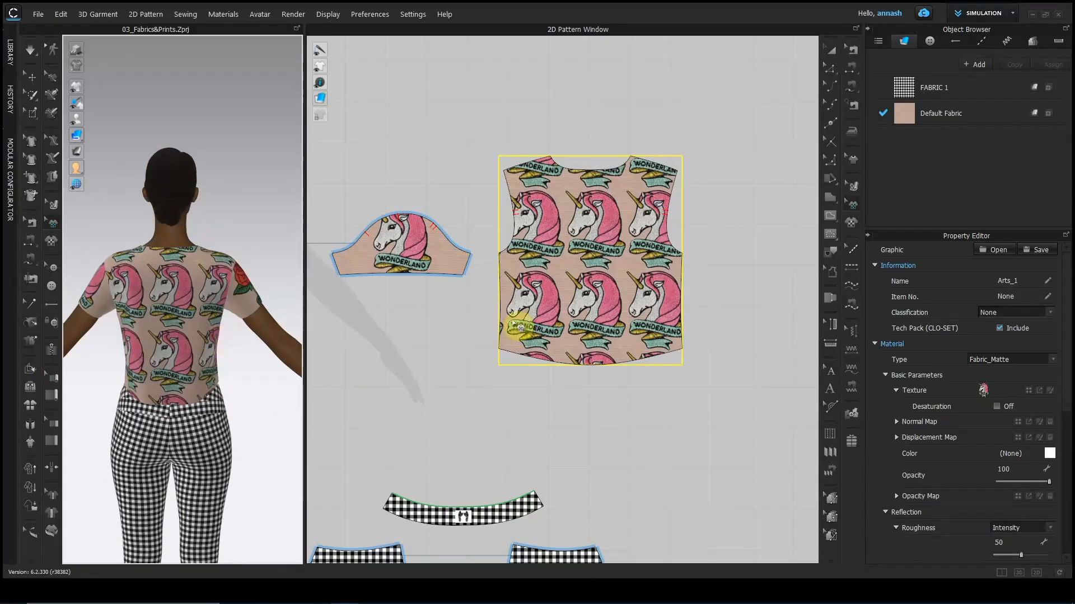
pyautogui.rightClick(569, 276)
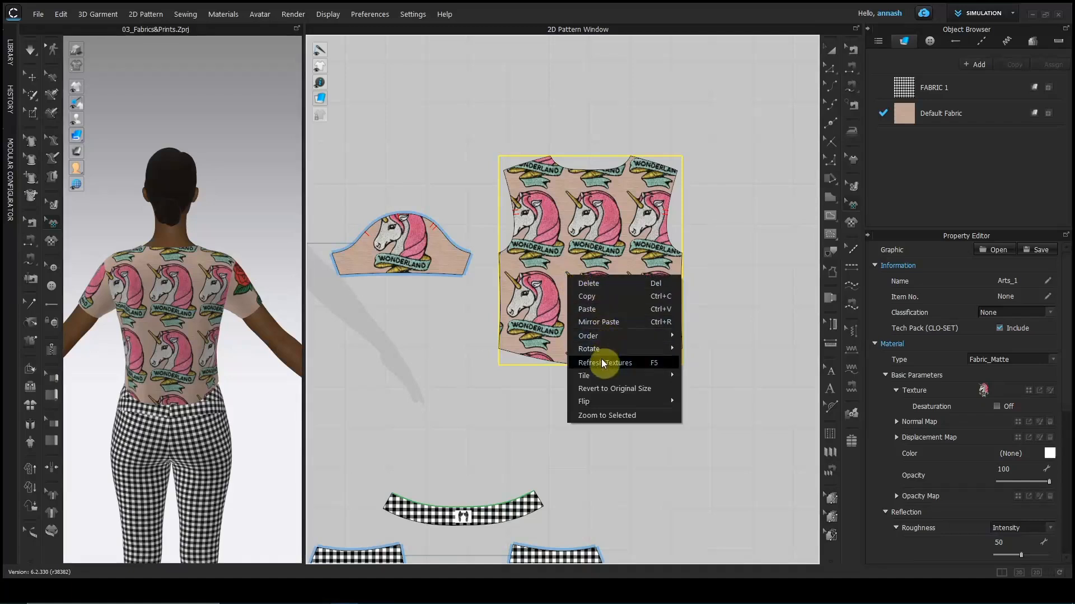
pyautogui.moveTo(603, 371)
pyautogui.click(708, 379)
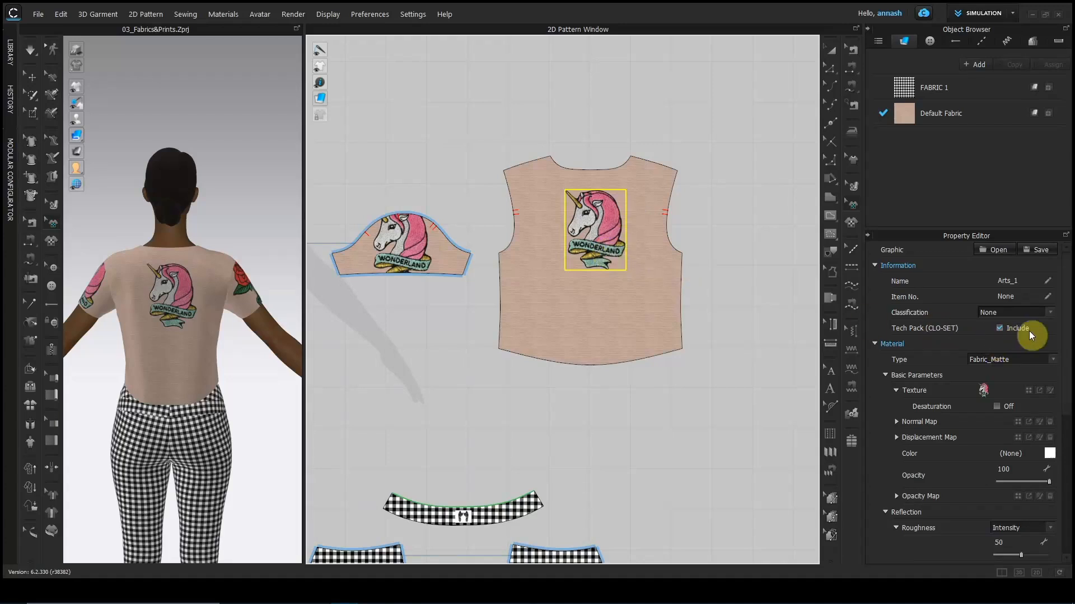
# Toggle Desaturation on and off, then set the unicorn graphic's Material Type to Metal.
pyautogui.moveTo(1063, 355); pyautogui.dragTo(1069, 390)
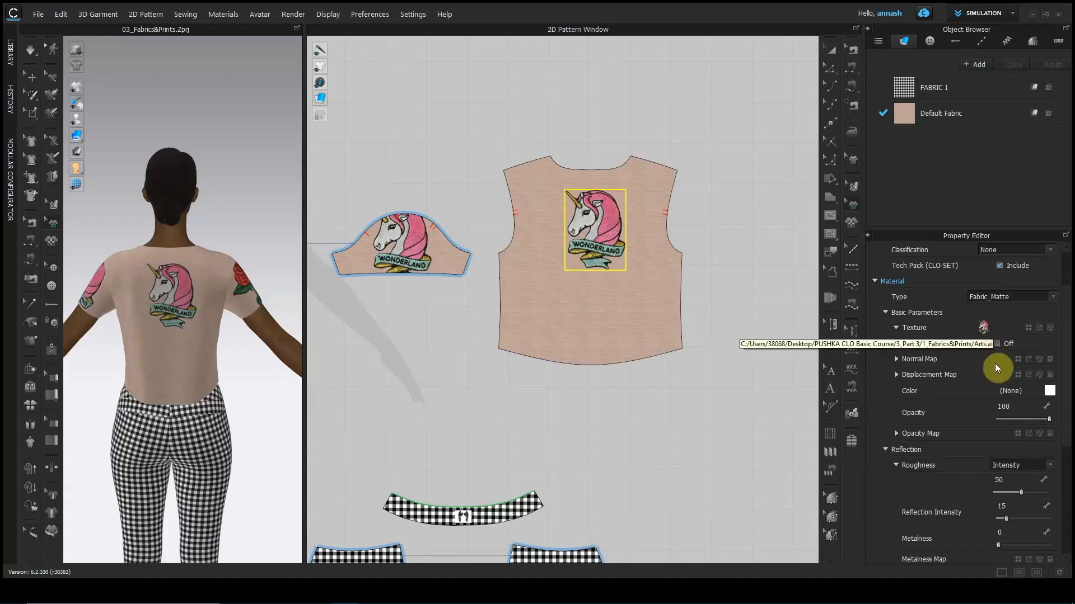
pyautogui.click(998, 342)
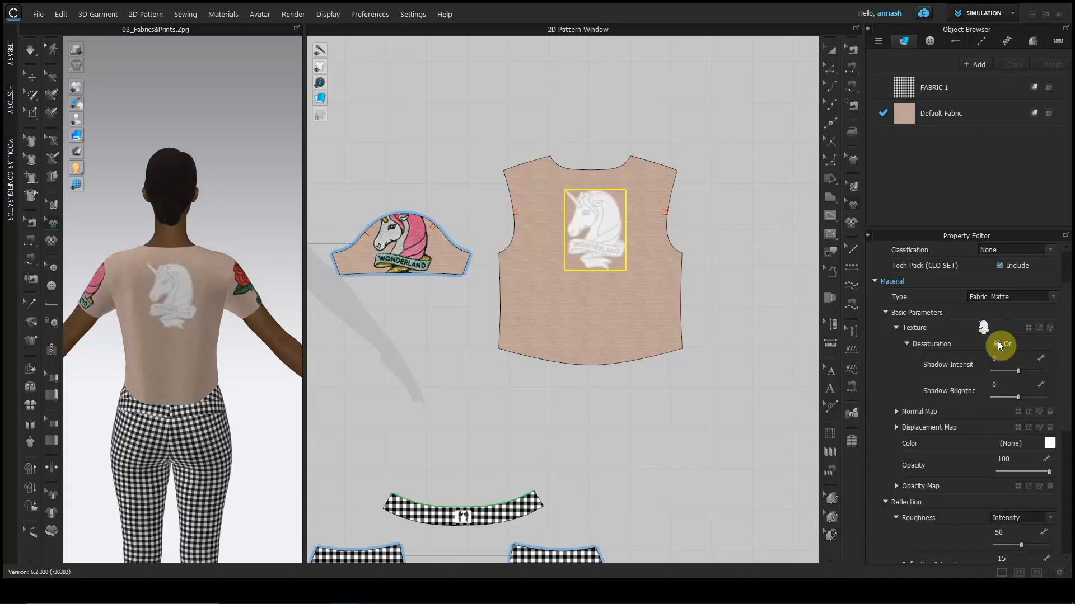
pyautogui.click(997, 343)
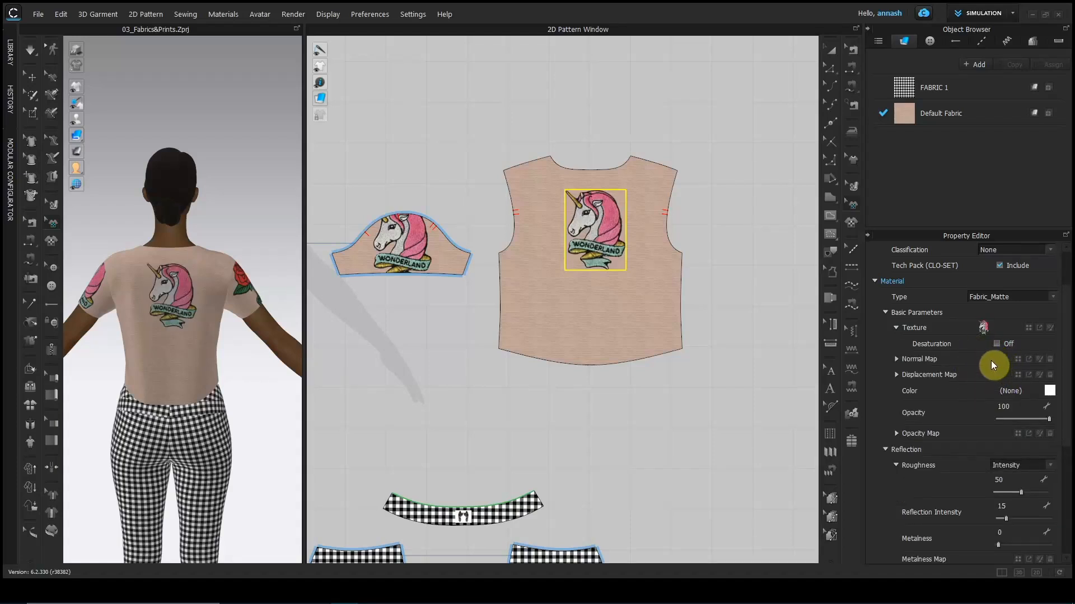
pyautogui.click(996, 296)
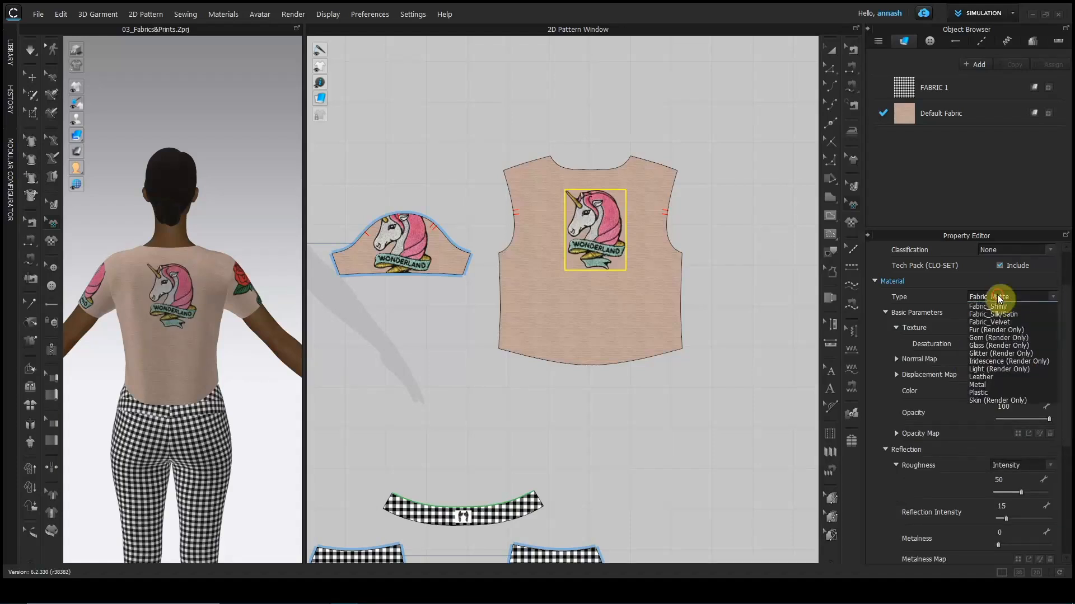
pyautogui.click(999, 392)
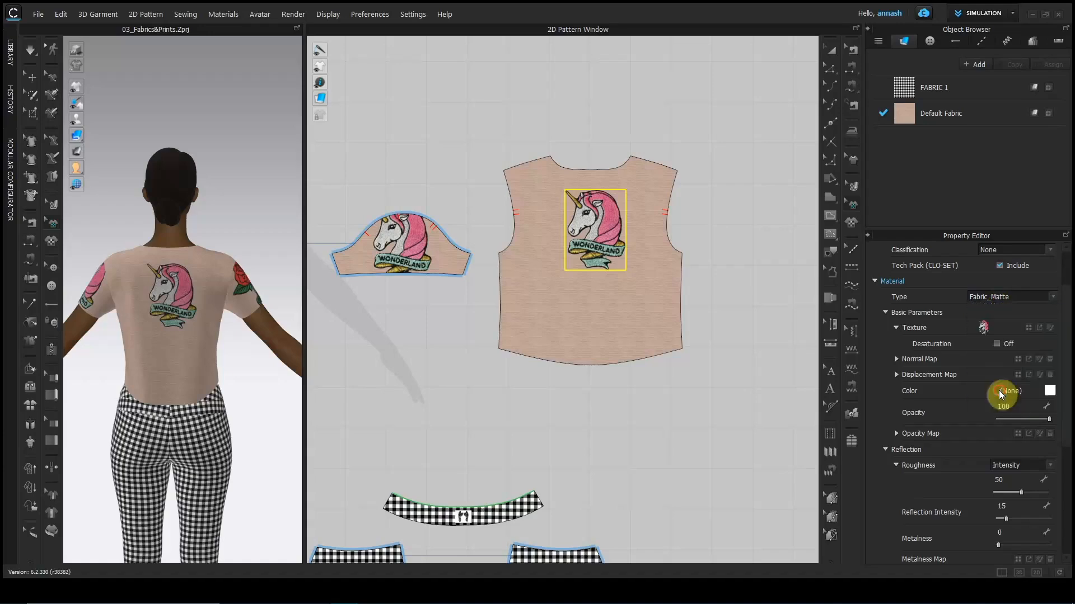
pyautogui.scroll(3, 216, 363)
pyautogui.moveTo(217, 363)
pyautogui.mouseDown(button='right')
pyautogui.moveTo(172, 353)
pyautogui.moveTo(224, 353)
pyautogui.moveTo(150, 354)
pyautogui.moveTo(221, 362)
pyautogui.mouseUp(button='right')
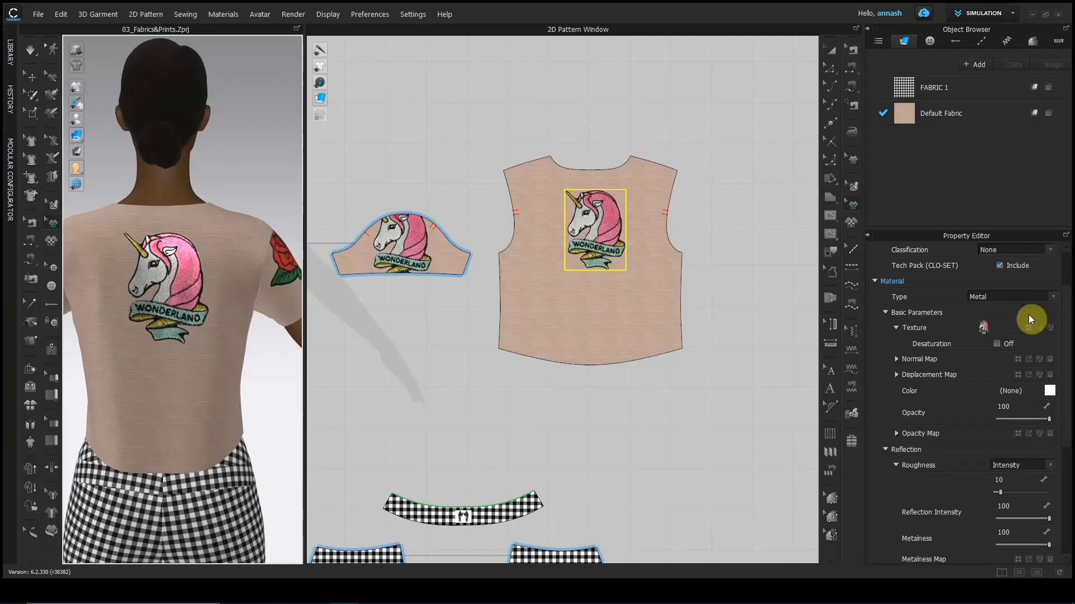
# Select the waistband label graphic and orbit the avatar to the garment's front.
pyautogui.moveTo(1063, 353); pyautogui.dragTo(1071, 481)
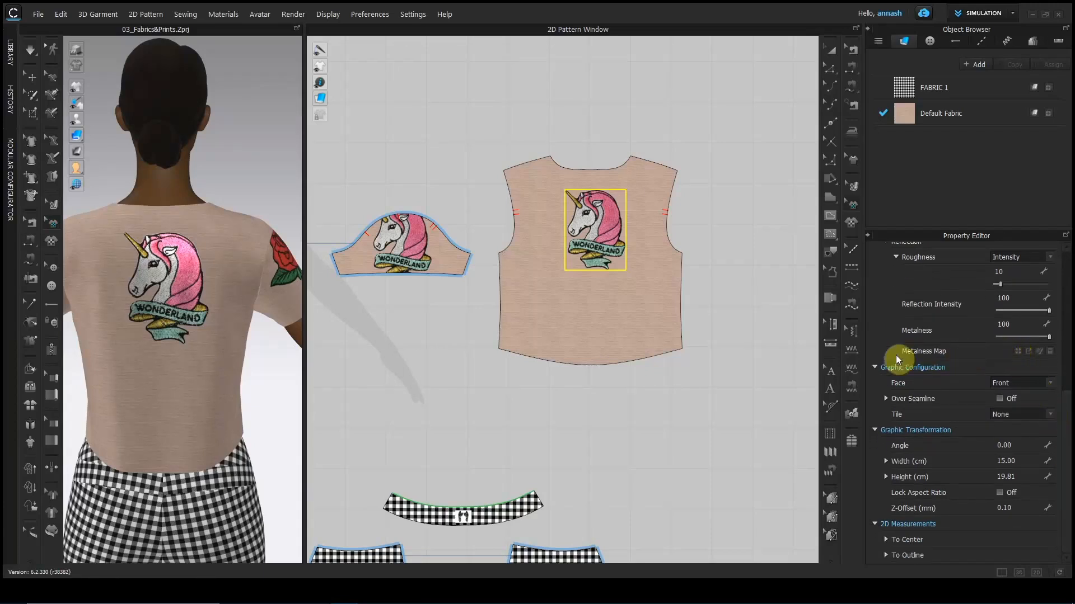
pyautogui.click(465, 516)
pyautogui.scroll(-2, 185, 473)
pyautogui.moveTo(185, 473); pyautogui.dragTo(401, 473, button='right')
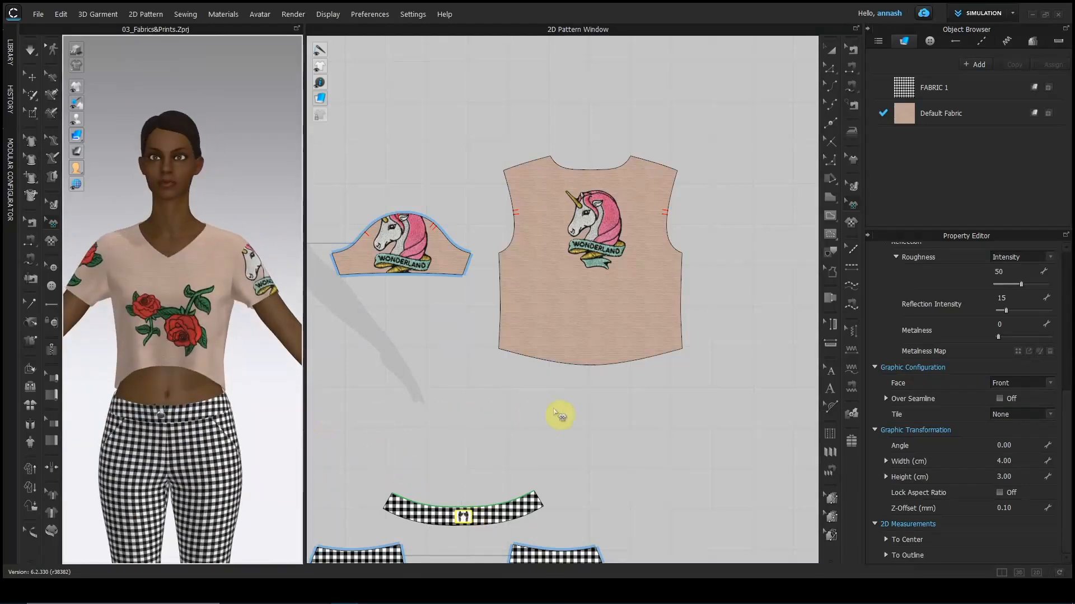
# Hide the avatar, then select the wings graphic on the waistband with the 2D graphic tool.
pyautogui.moveTo(583, 439); pyautogui.dragTo(713, 267, button='right')
pyautogui.scroll(2, 656, 252)
pyautogui.scroll(2, 656, 252)
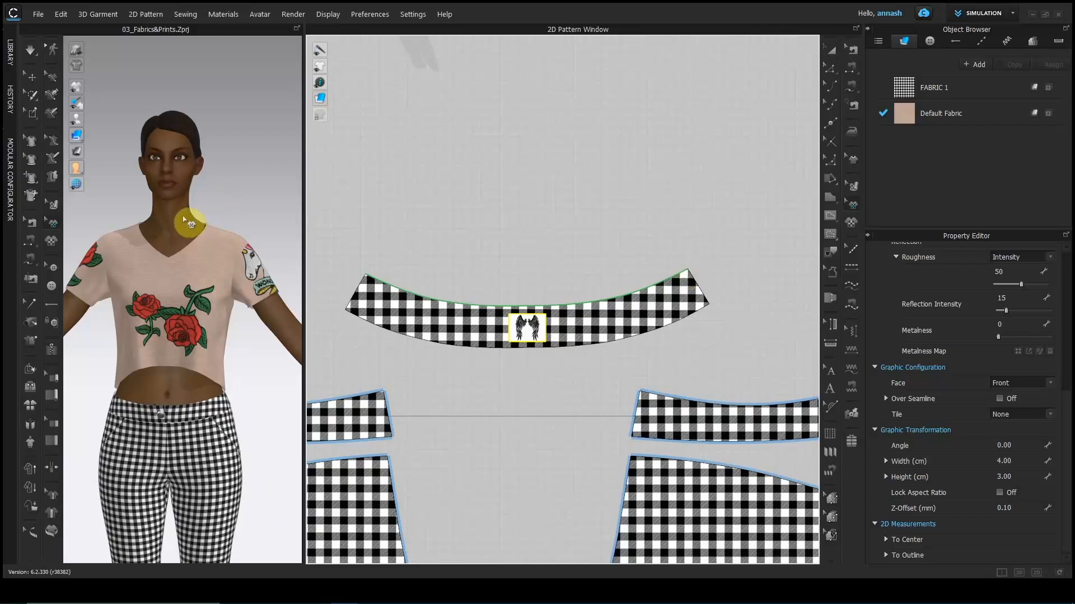
pyautogui.click(32, 77)
pyautogui.click(134, 168)
pyautogui.click(91, 119)
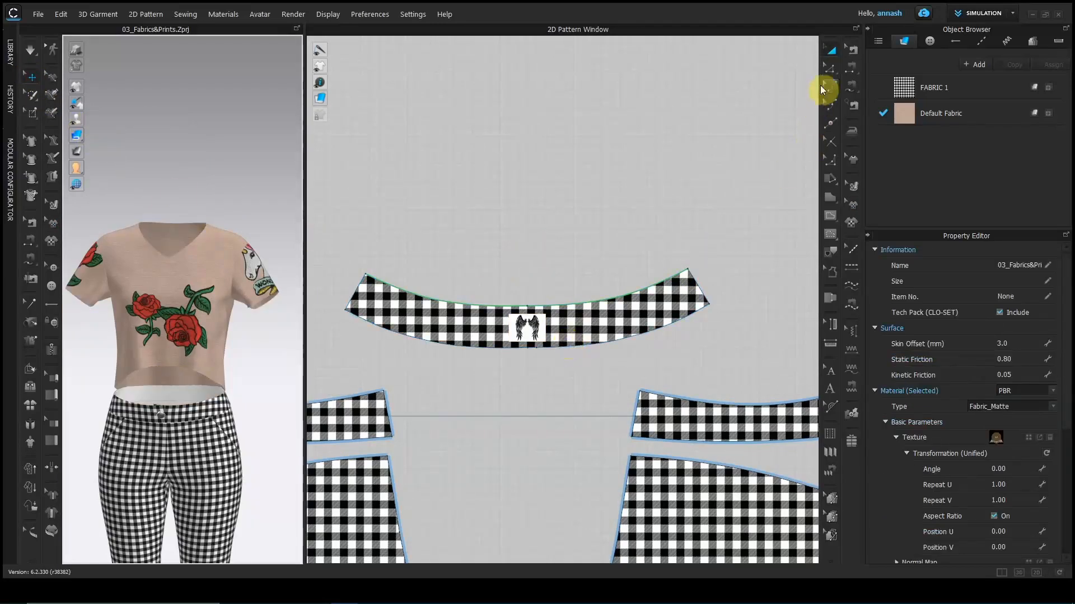
pyautogui.click(857, 199)
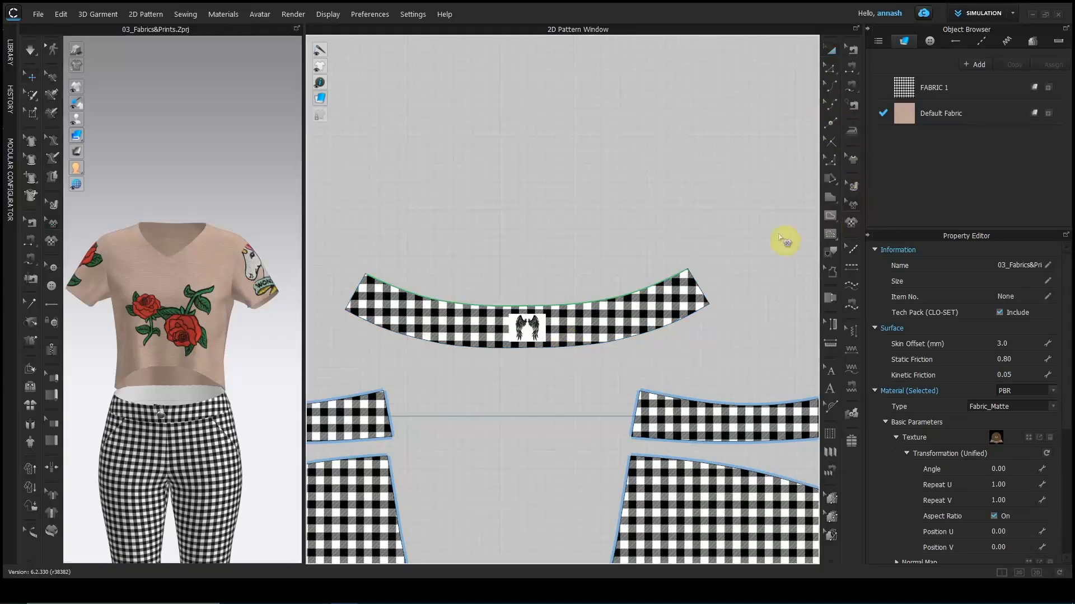
pyautogui.click(531, 331)
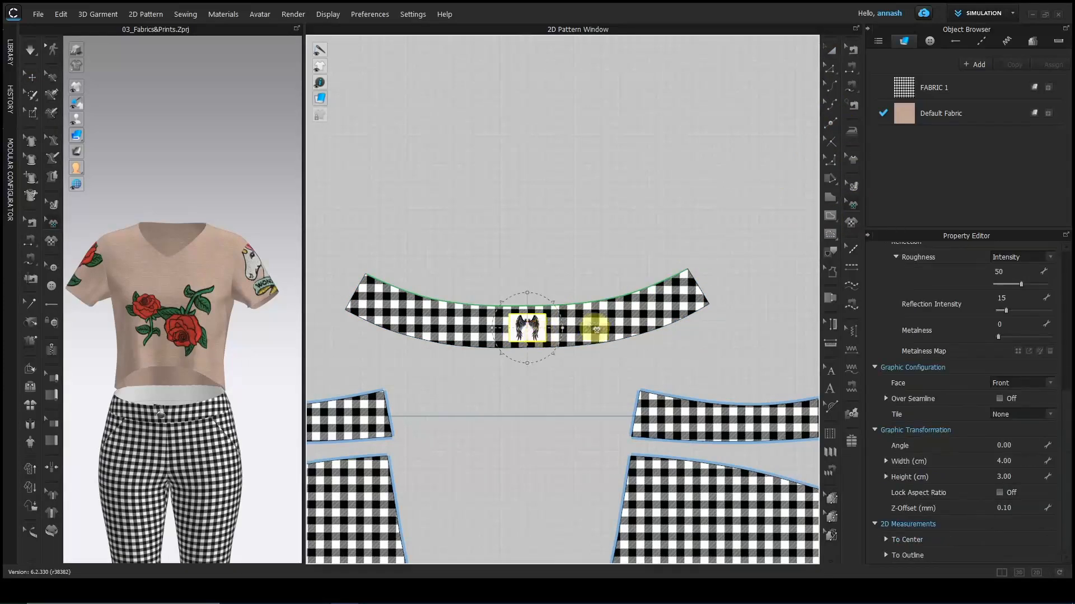
# Try the wings graphic on Both faces, check it in 3D, then set Face to Back.
pyautogui.click(1009, 385)
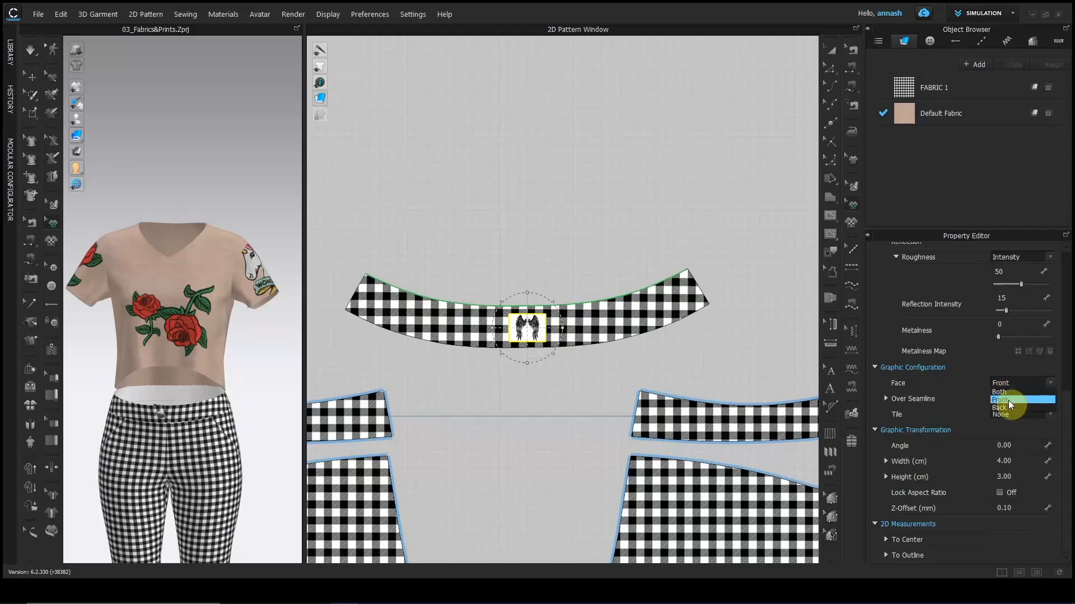
pyautogui.press('Escape')
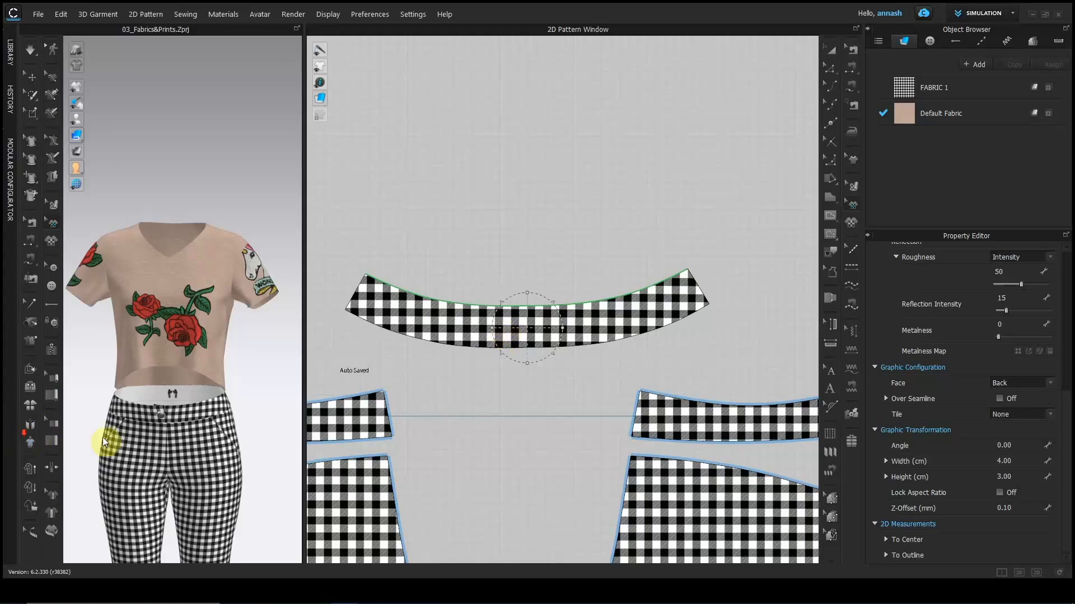
pyautogui.scroll(3, 144, 415)
pyautogui.scroll(5, 224, 239)
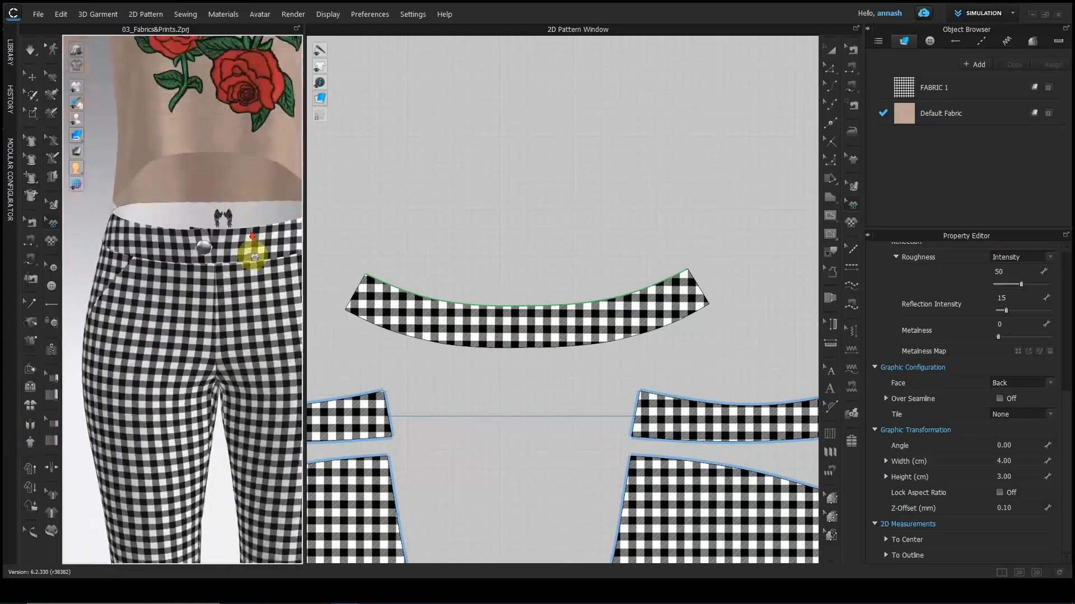
pyautogui.click(251, 190)
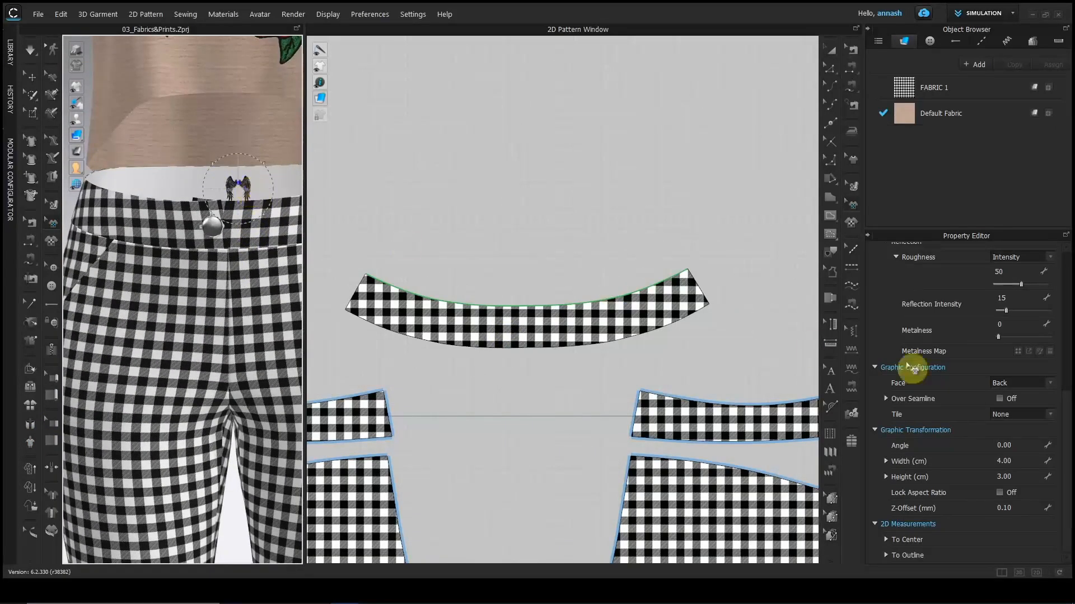
pyautogui.click(1050, 382)
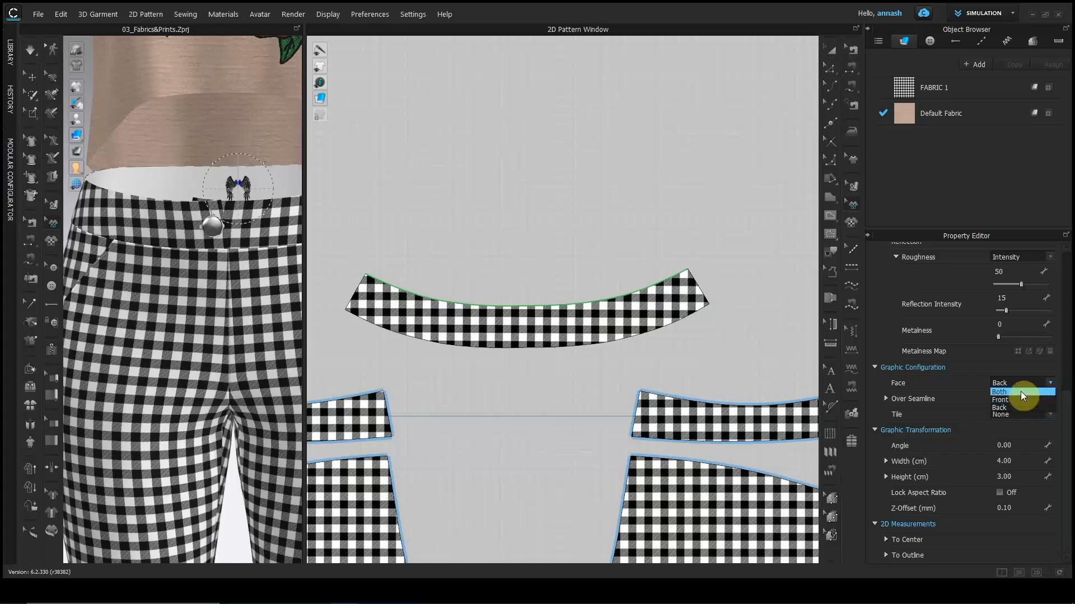
pyautogui.click(1019, 391)
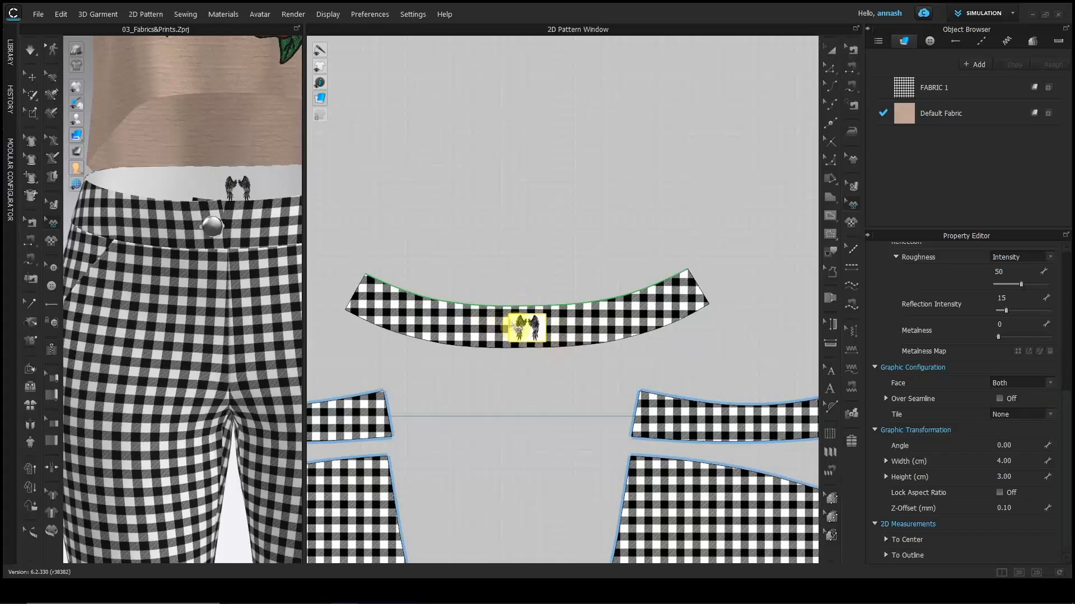
pyautogui.moveTo(303, 295); pyautogui.dragTo(229, 212, button='right')
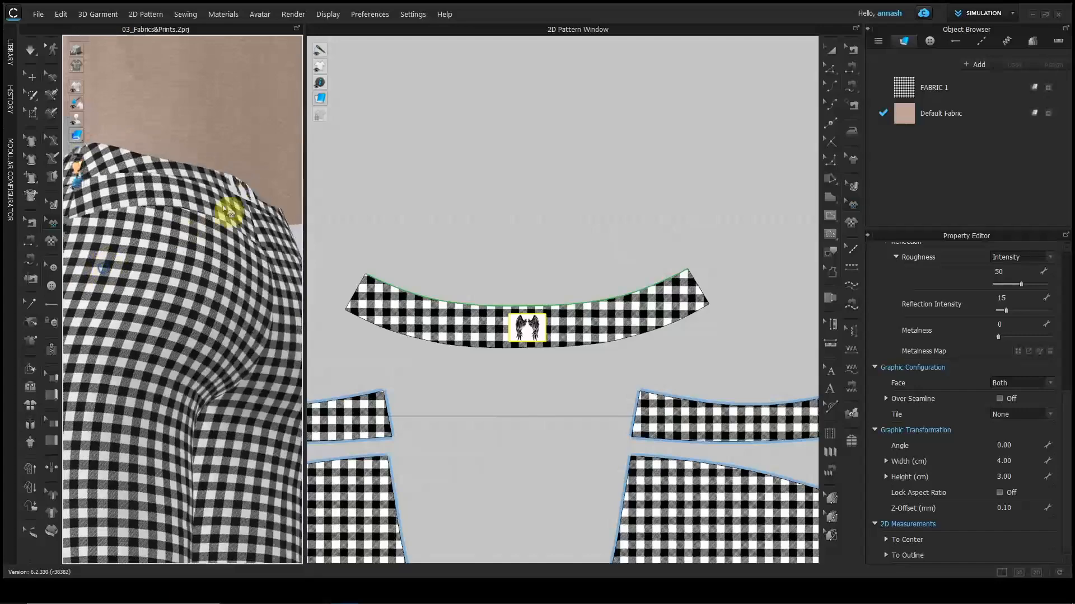
pyautogui.moveTo(208, 284); pyautogui.dragTo(384, 319, button='right')
pyautogui.click(1014, 382)
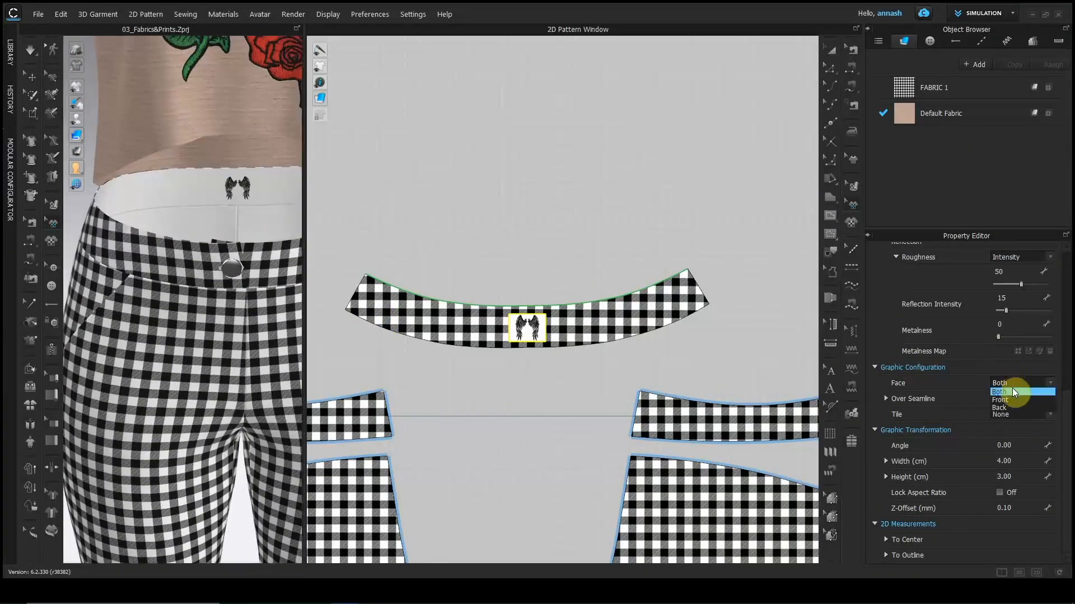
pyautogui.click(1011, 408)
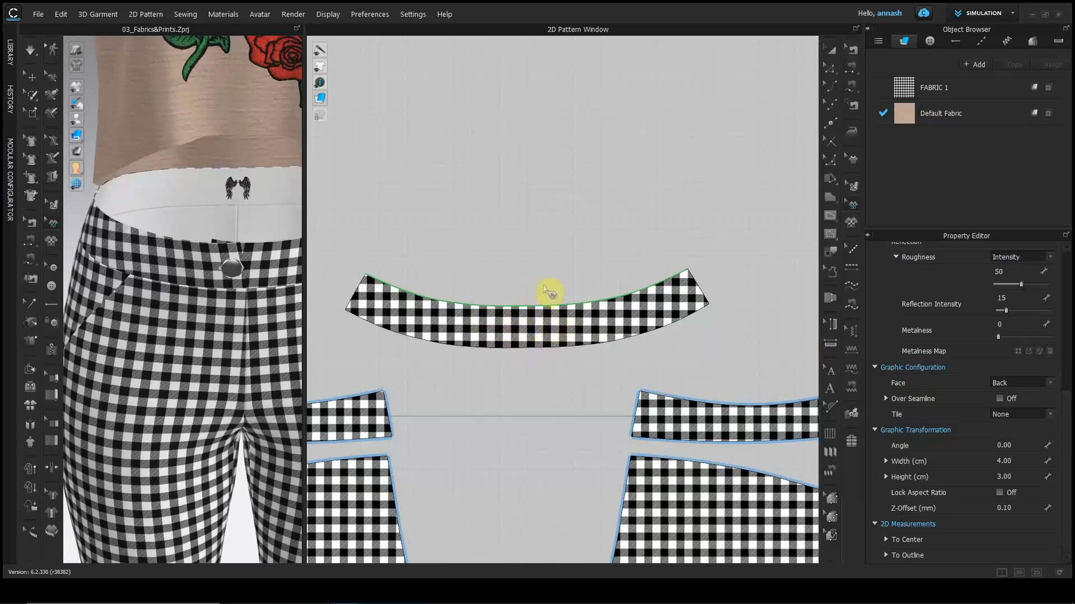
# Show the 2D pattern pieces without fabric texture and select the wings graphic.
pyautogui.moveTo(322, 98)
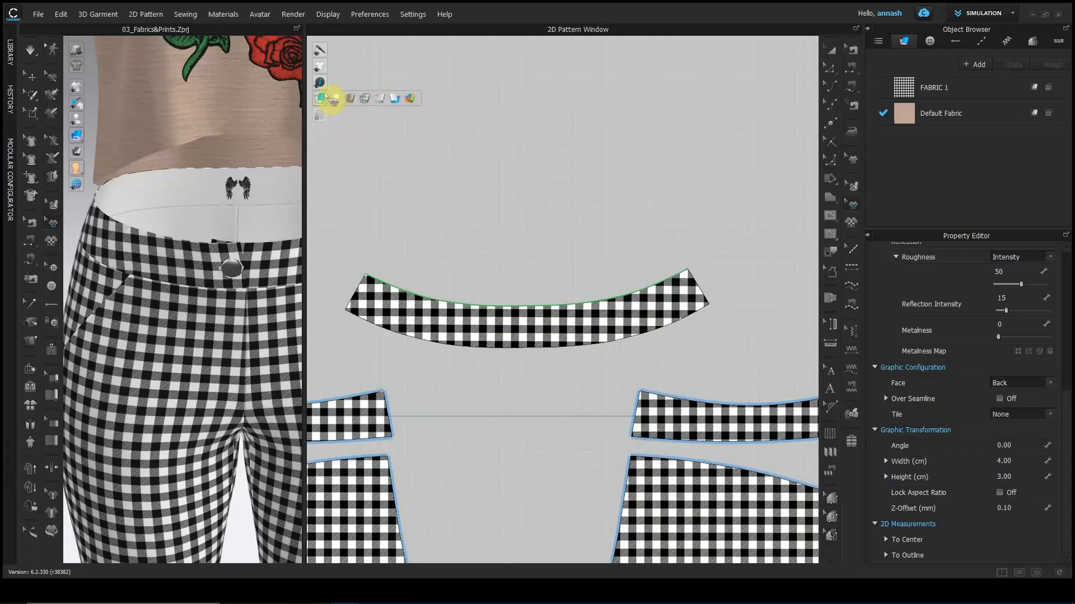
pyautogui.click(398, 99)
pyautogui.click(525, 331)
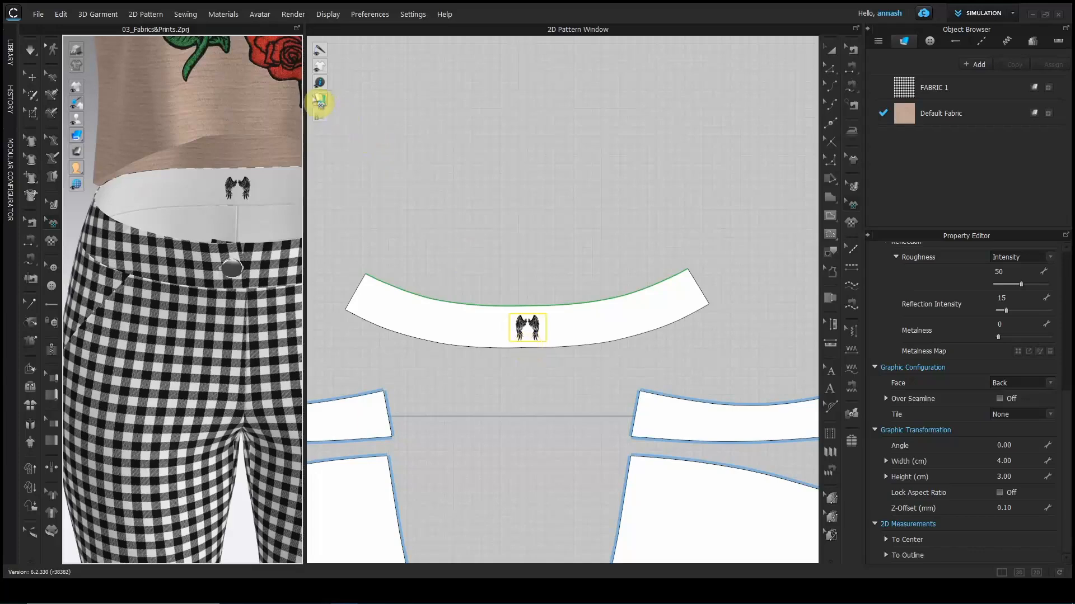
# Restore the gingham texture display, deselect the graphic, and pan to the shirt back piece.
pyautogui.click(319, 102)
pyautogui.click(403, 101)
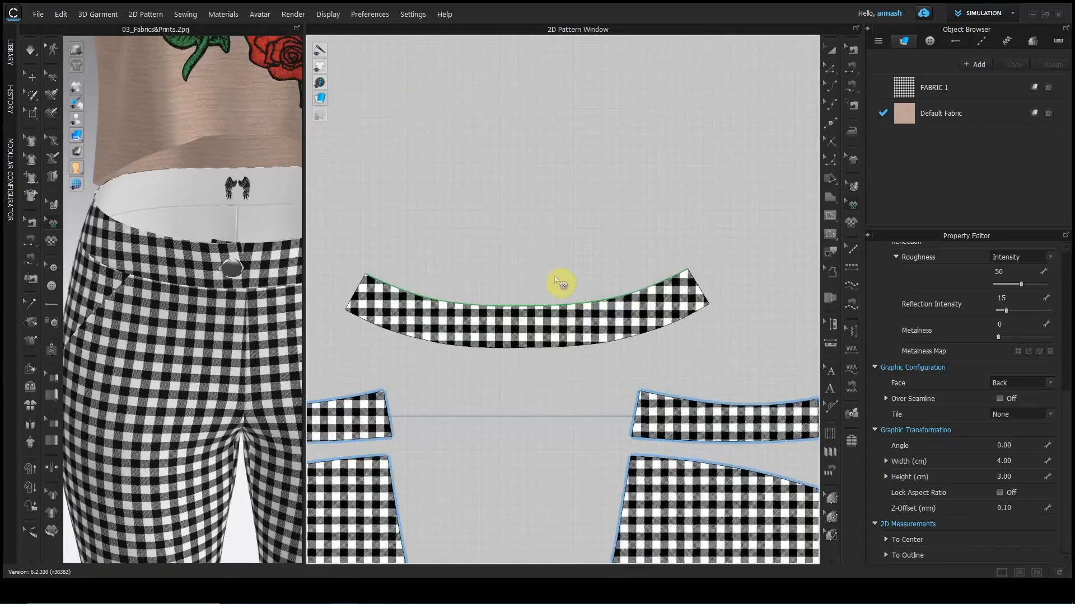
pyautogui.click(554, 277)
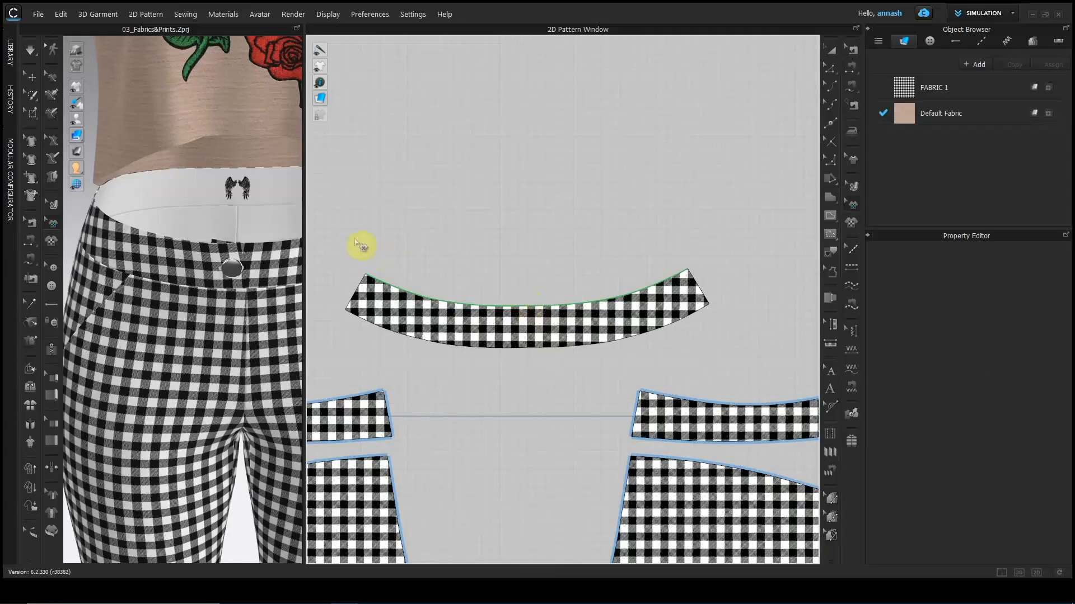
pyautogui.scroll(5, 425, 217)
pyautogui.moveTo(647, 202); pyautogui.dragTo(554, 390, button='middle')
pyautogui.scroll(-4, 576, 289)
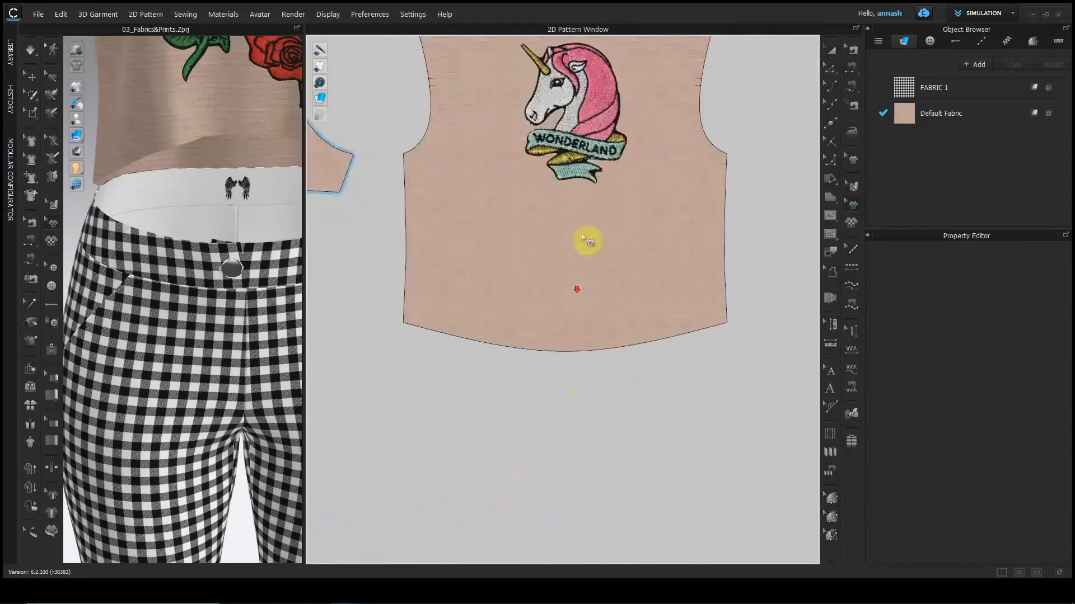
# Select the unicorn patch on the shirt back, keep Tile at None, and orbit to the back.
pyautogui.click(585, 145)
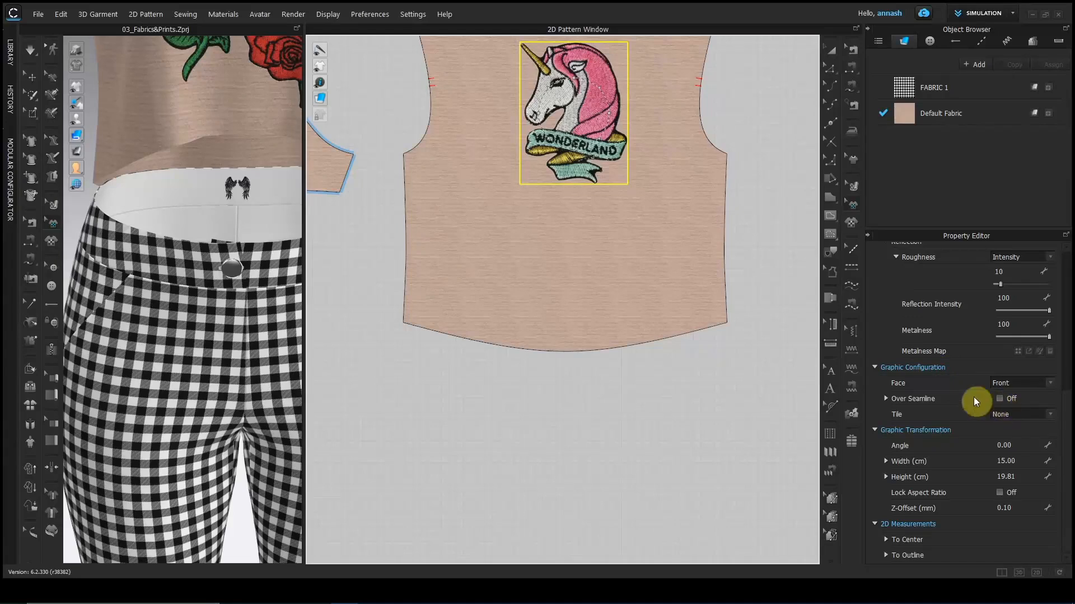
pyautogui.click(1013, 415)
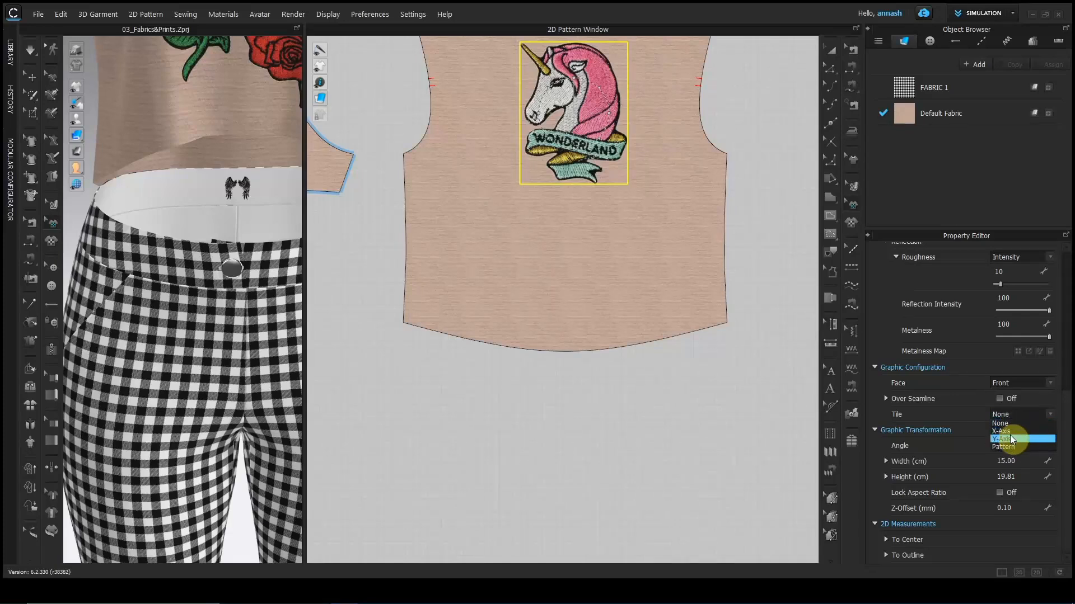
pyautogui.click(999, 418)
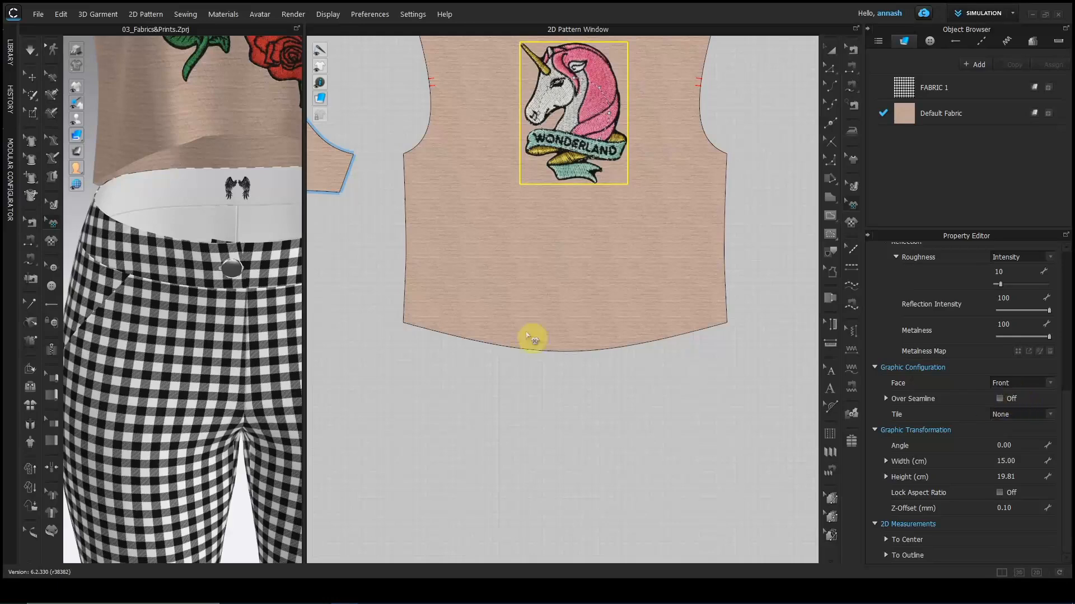
pyautogui.scroll(-5, 253, 329)
pyautogui.moveTo(264, 257); pyautogui.dragTo(163, 297, button='right')
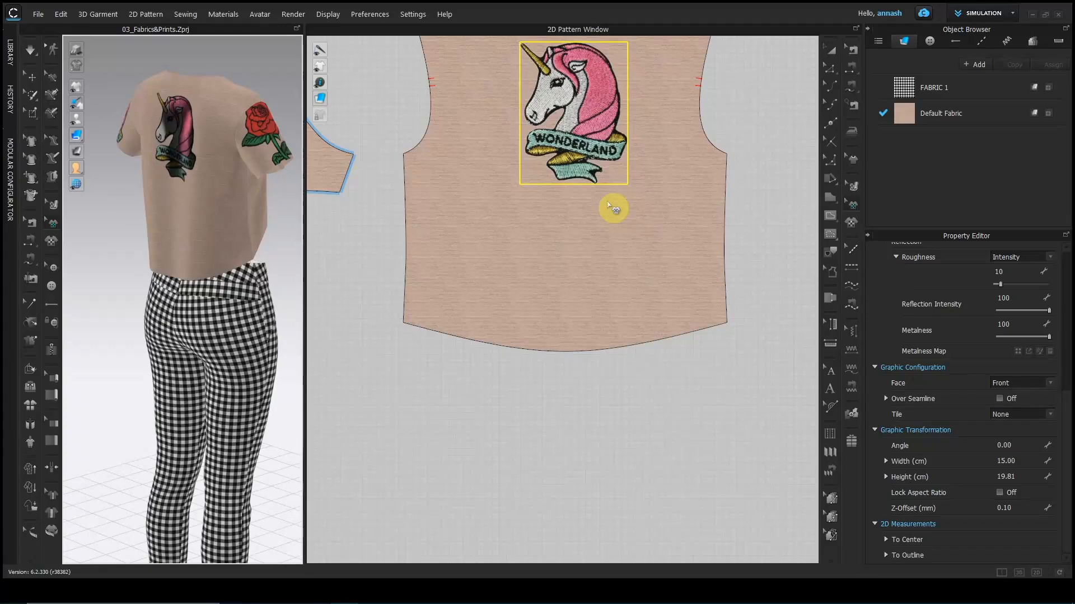
# Drag the unicorn patch down-left onto the back piece's side seam and inspect it in 3D.
pyautogui.scroll(-4, 599, 211)
pyautogui.moveTo(706, 271); pyautogui.dragTo(722, 265, button='right')
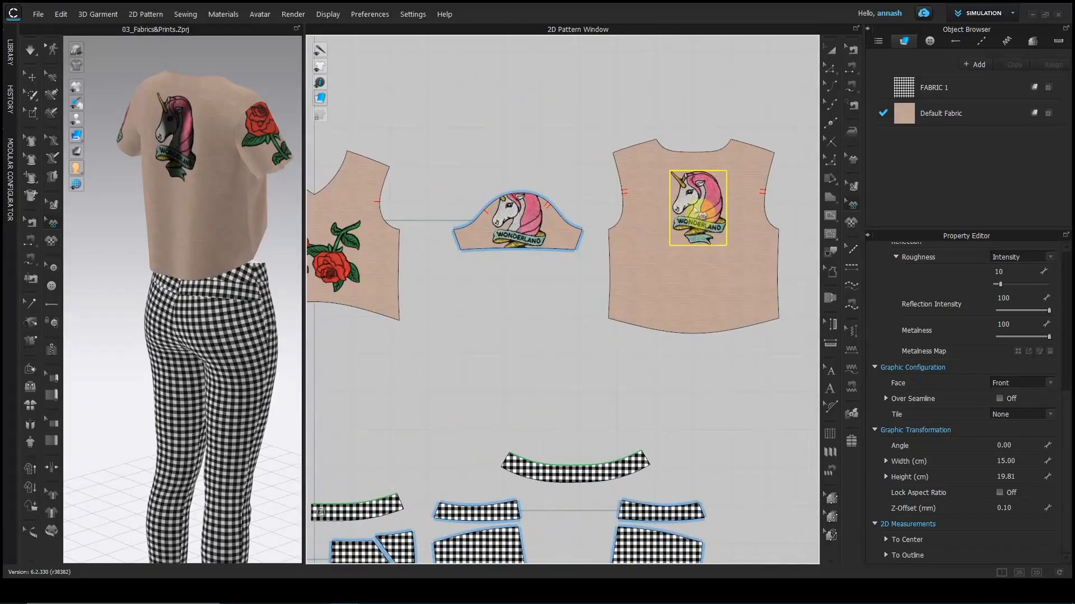
pyautogui.moveTo(699, 215); pyautogui.dragTo(615, 283)
pyautogui.scroll(4, 411, 287)
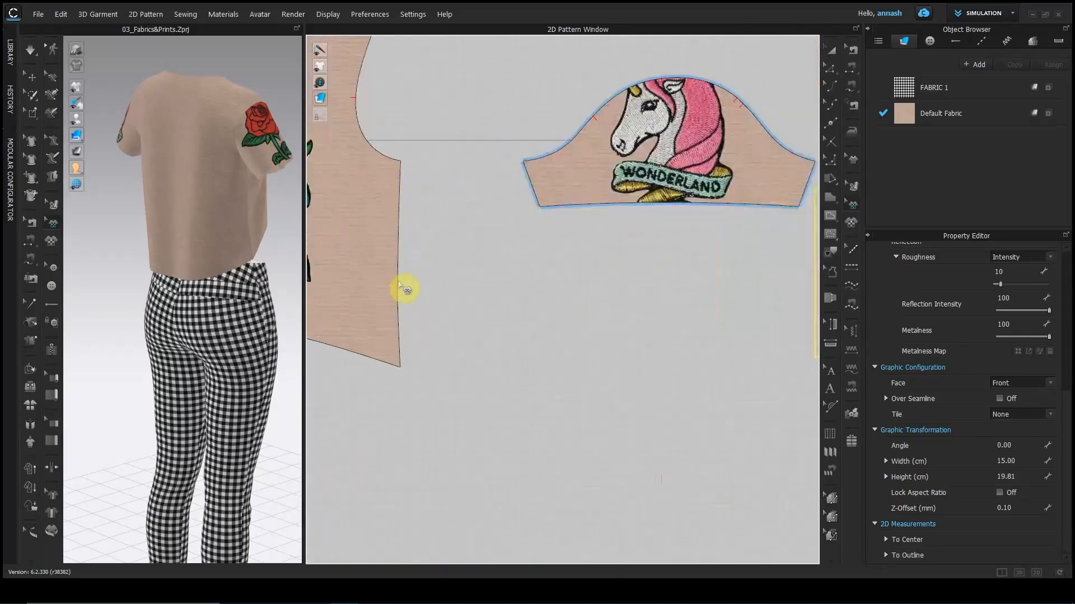
pyautogui.scroll(-2, 446, 283)
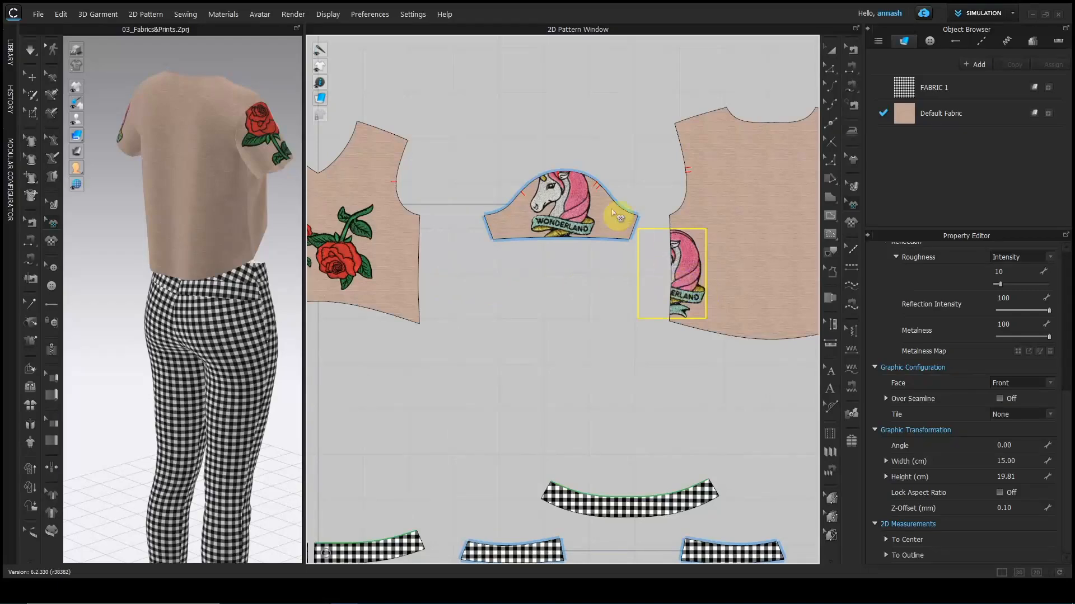
pyautogui.moveTo(121, 306); pyautogui.dragTo(351, 290, button='right')
pyautogui.scroll(4, 212, 262)
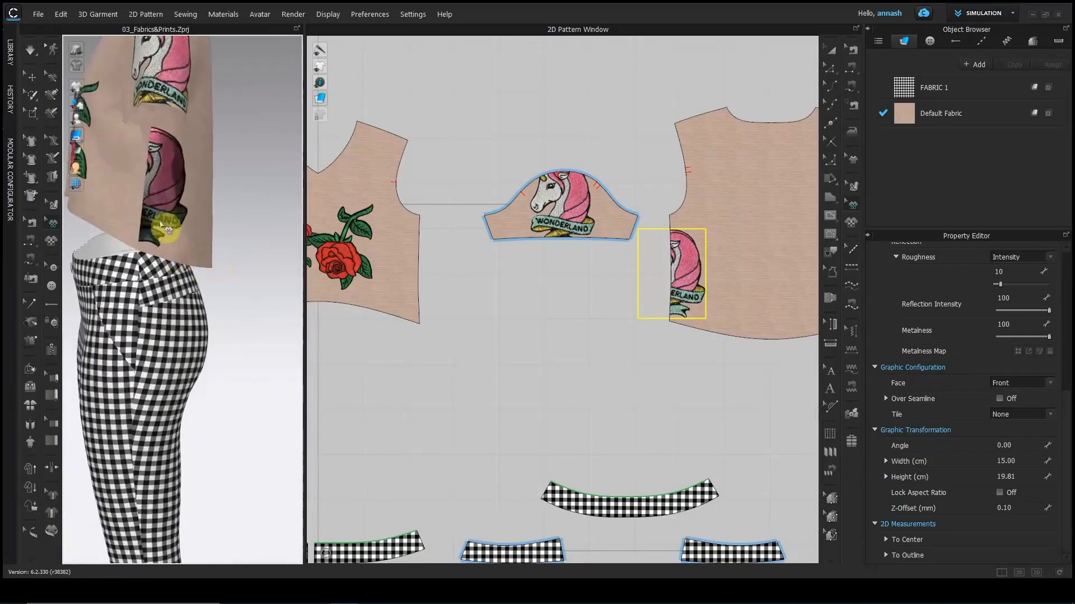
pyautogui.scroll(3, 163, 227)
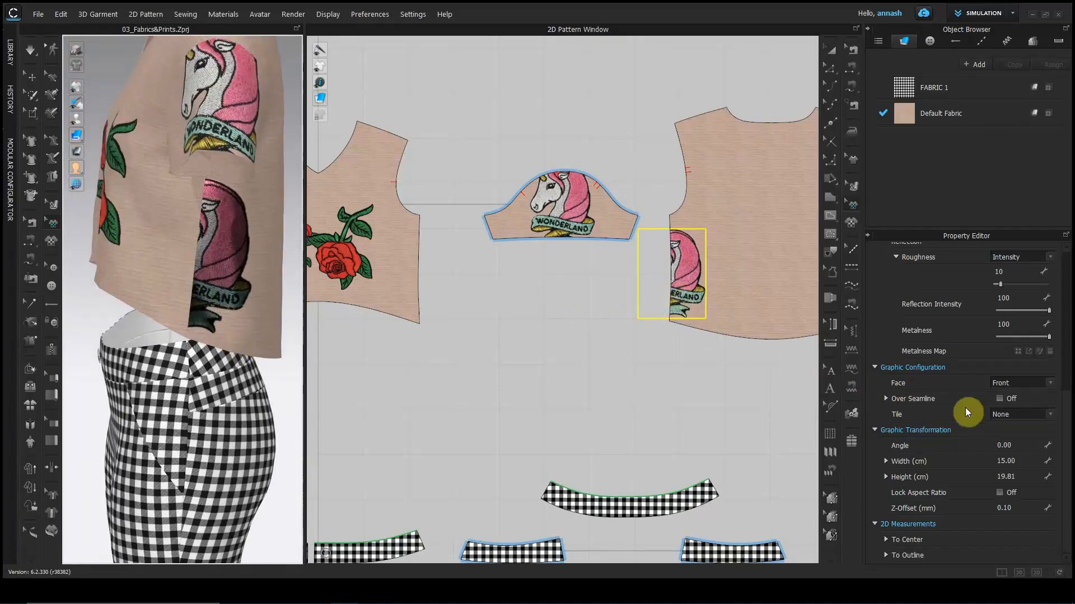
# Turn Over Seamline on so the unicorn wraps across the side seam.
pyautogui.click(1000, 399)
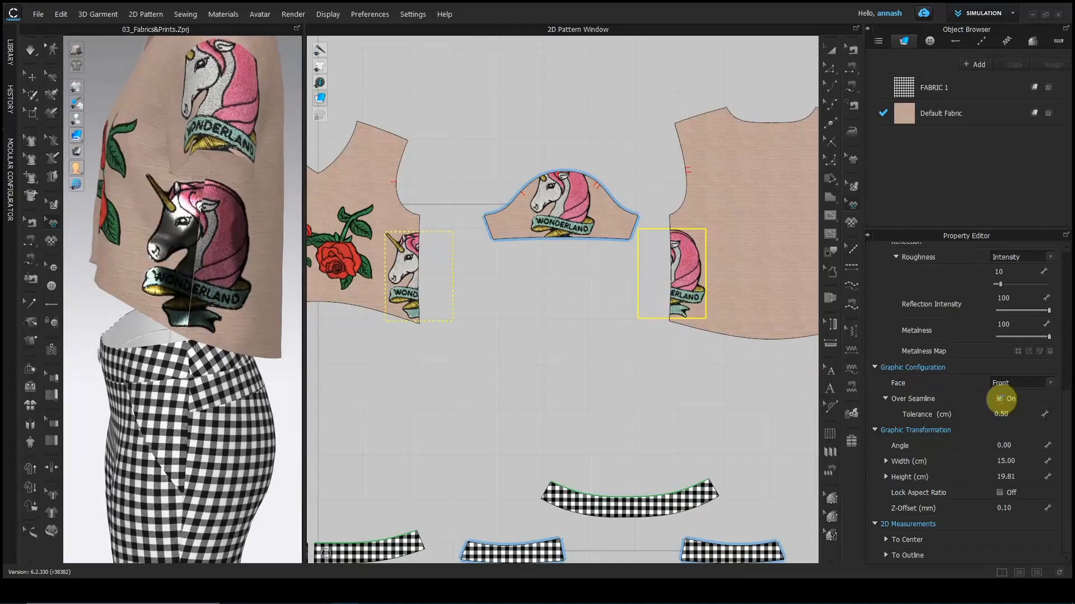
pyautogui.moveTo(231, 285); pyautogui.dragTo(228, 263, button='right')
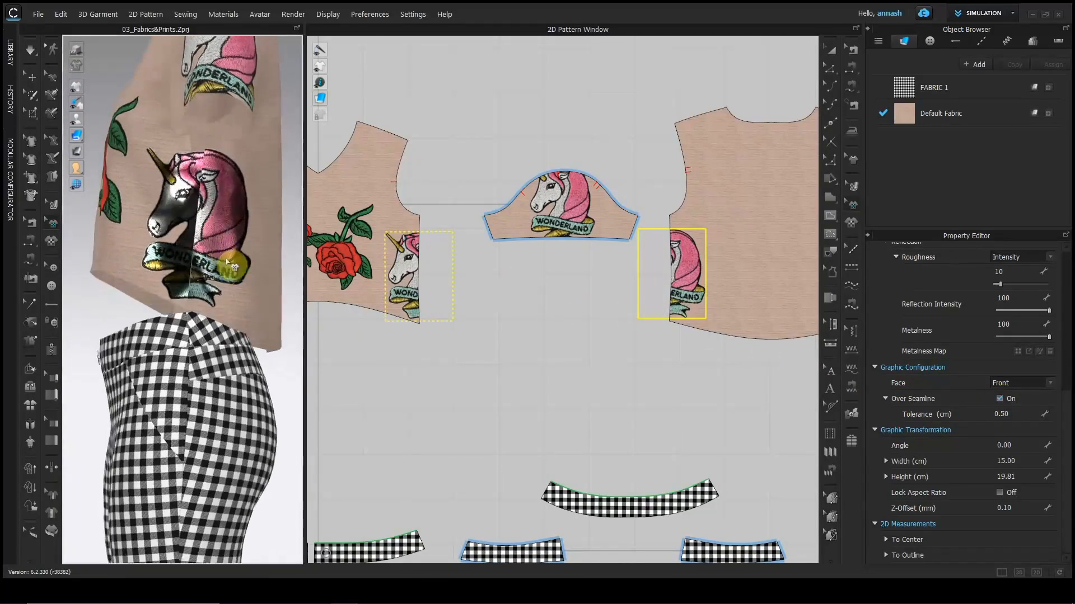
pyautogui.scroll(6, 229, 263)
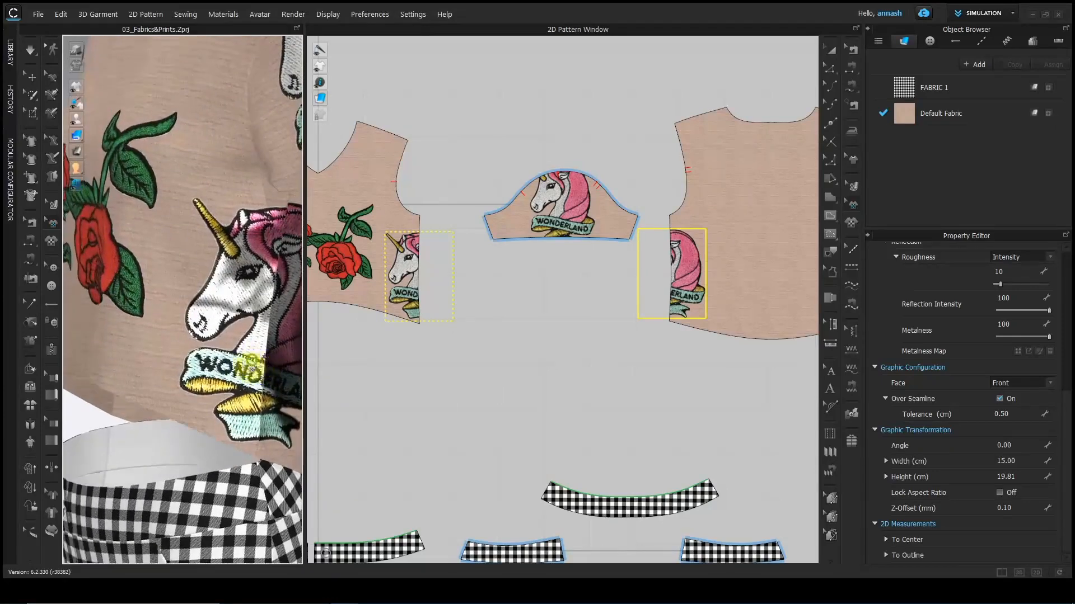
pyautogui.moveTo(250, 363); pyautogui.dragTo(240, 256, button='right')
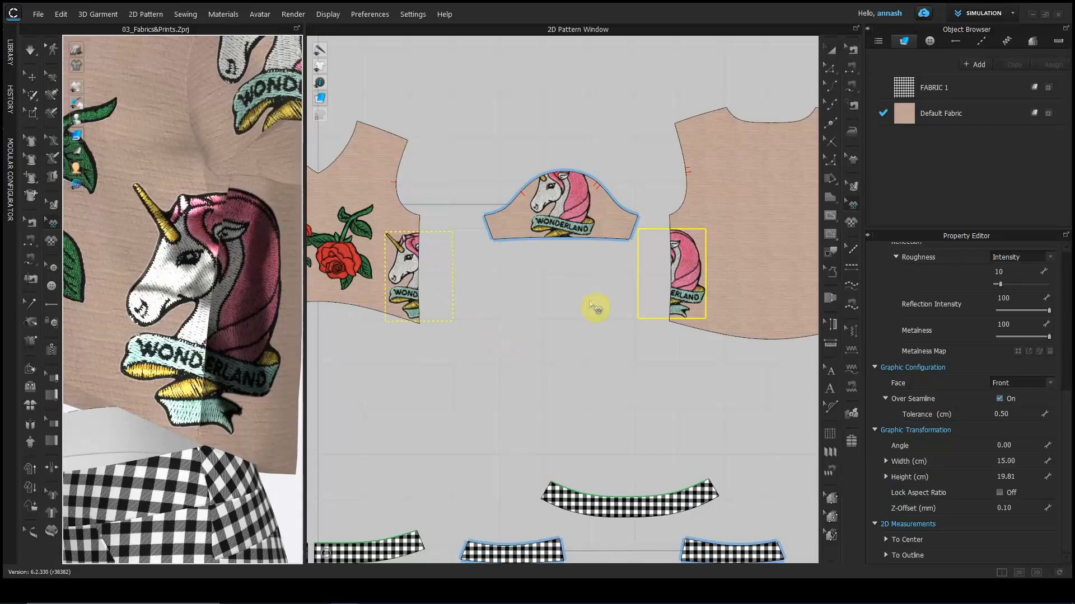
# Nudge the unicorn graphic slightly higher and edit the 0.50 cm seamline tolerance.
pyautogui.click(687, 275)
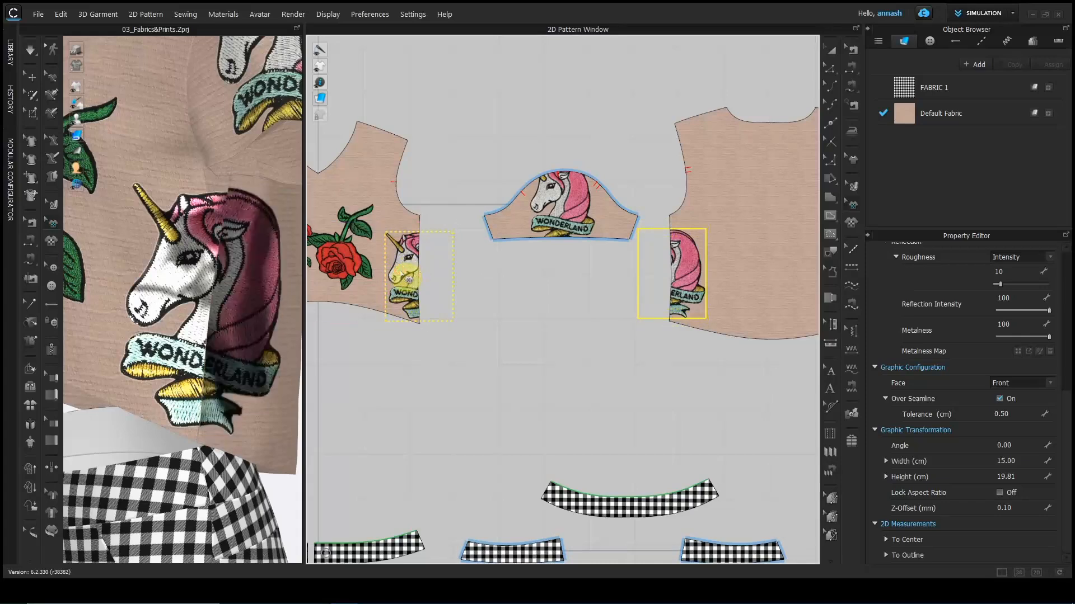
pyautogui.moveTo(696, 263); pyautogui.dragTo(697, 251)
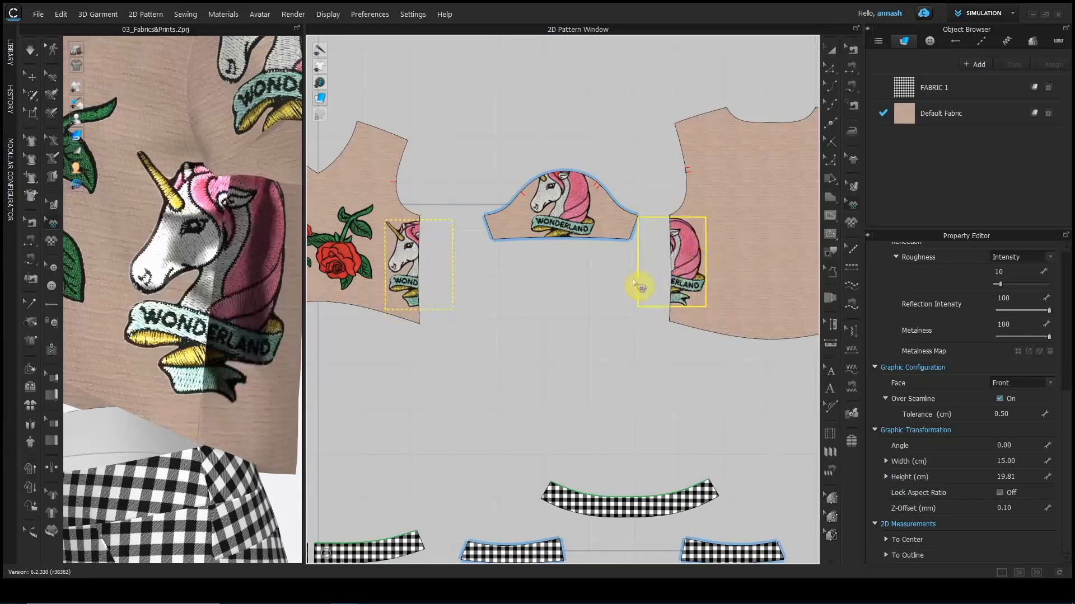
pyautogui.moveTo(261, 332)
pyautogui.mouseDown(button='right')
pyautogui.moveTo(293, 332)
pyautogui.moveTo(142, 366)
pyautogui.moveTo(126, 354)
pyautogui.moveTo(259, 348)
pyautogui.mouseUp(button='right')
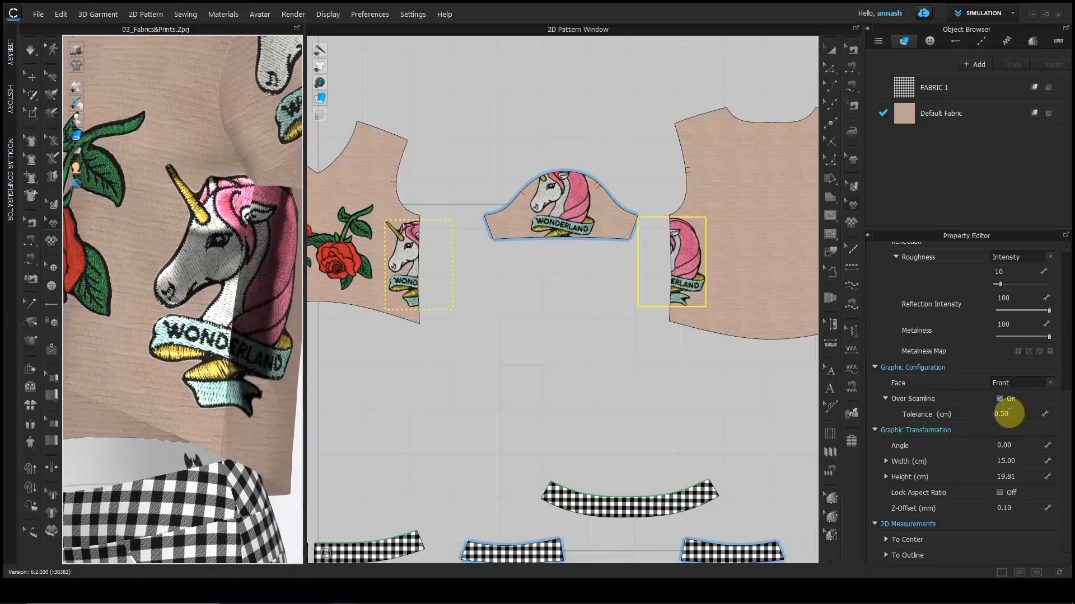
pyautogui.doubleClick(1007, 414)
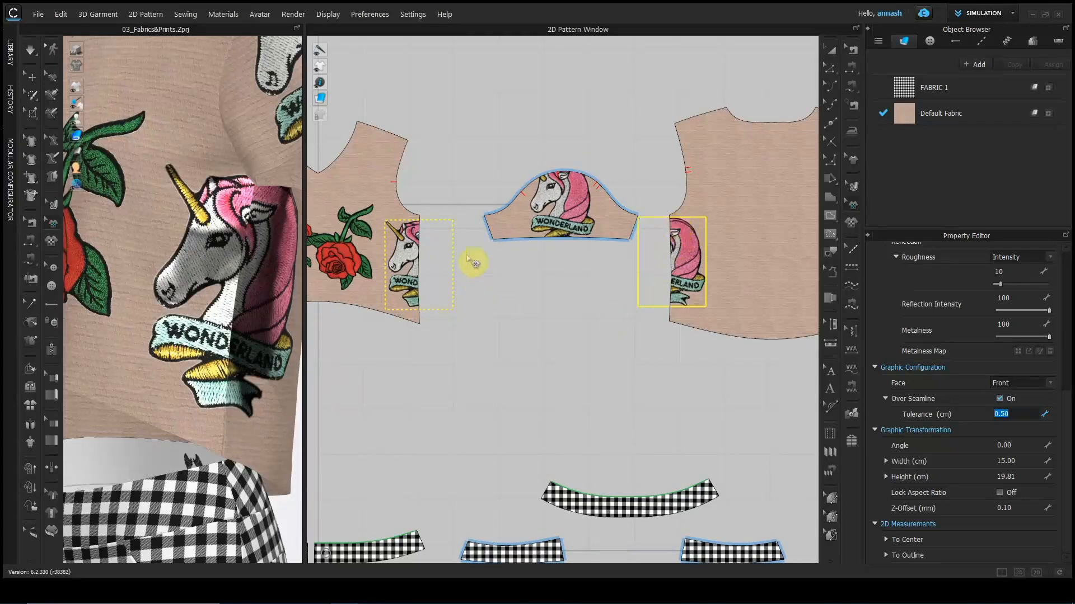
pyautogui.moveTo(243, 366); pyautogui.dragTo(135, 332, button='right')
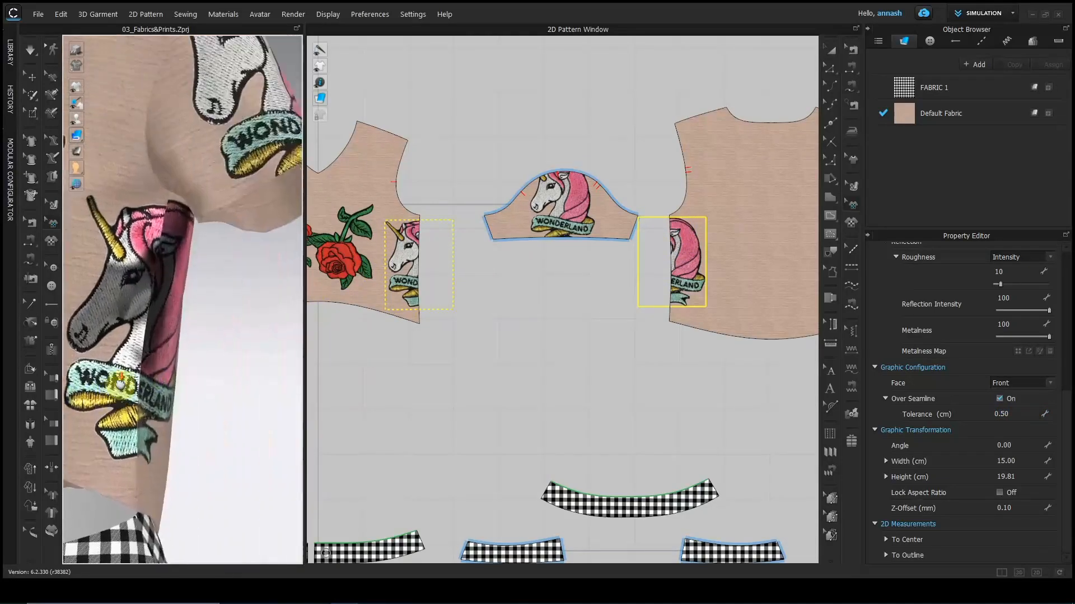
pyautogui.scroll(2, 135, 332)
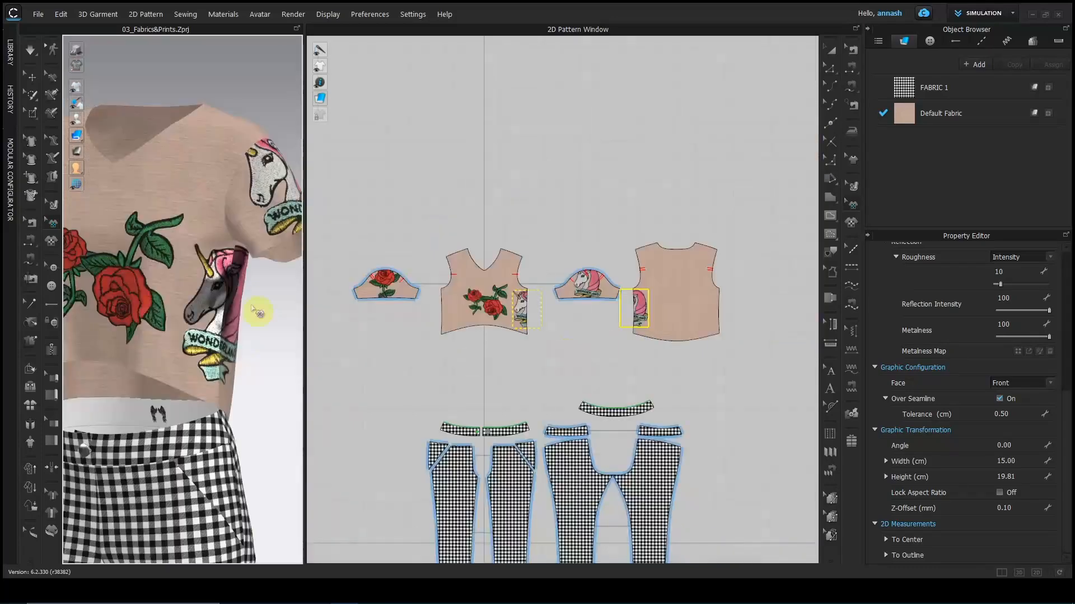
pyautogui.moveTo(256, 307); pyautogui.dragTo(237, 320, button='right')
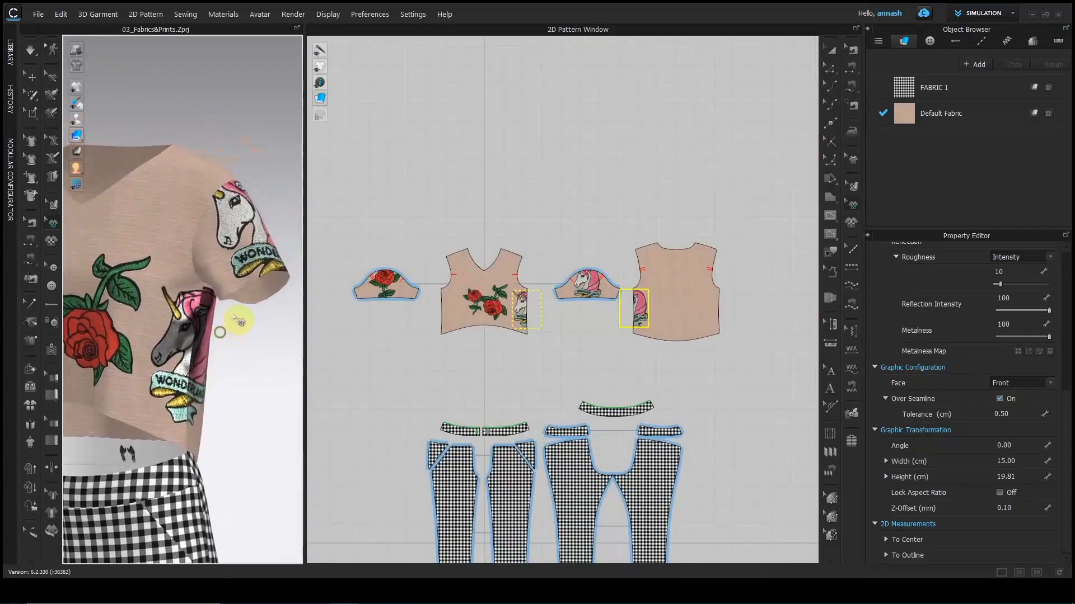
# Shrink the sleeve unicorn graphic to about 4.53 × 5.98 cm.
pyautogui.click(275, 274)
pyautogui.moveTo(283, 208); pyautogui.dragTo(263, 223)
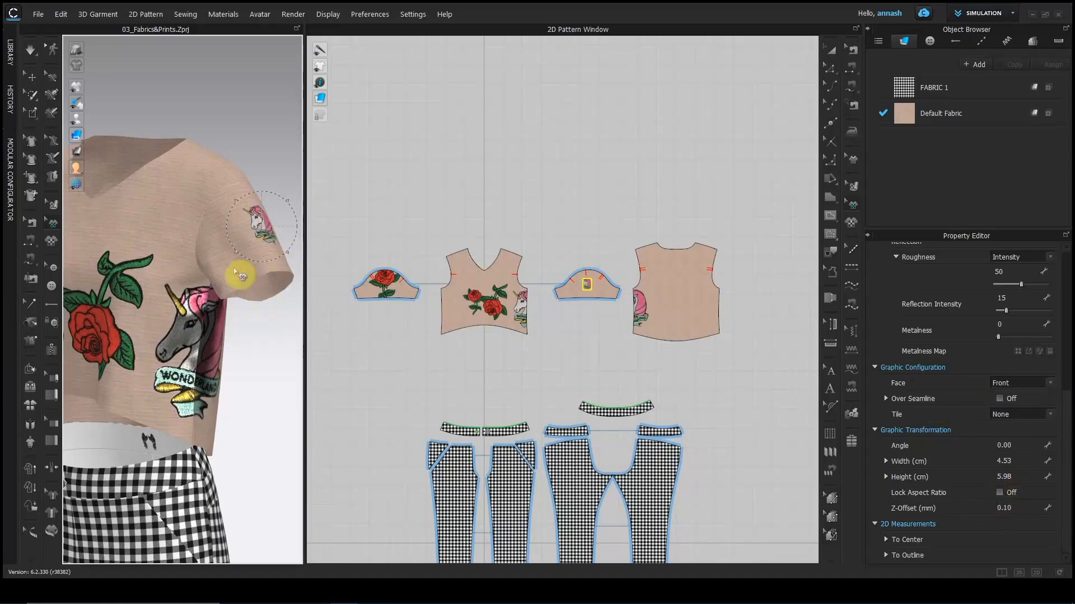
pyautogui.moveTo(305, 288); pyautogui.dragTo(353, 287)
pyautogui.moveTo(490, 305); pyautogui.dragTo(544, 313)
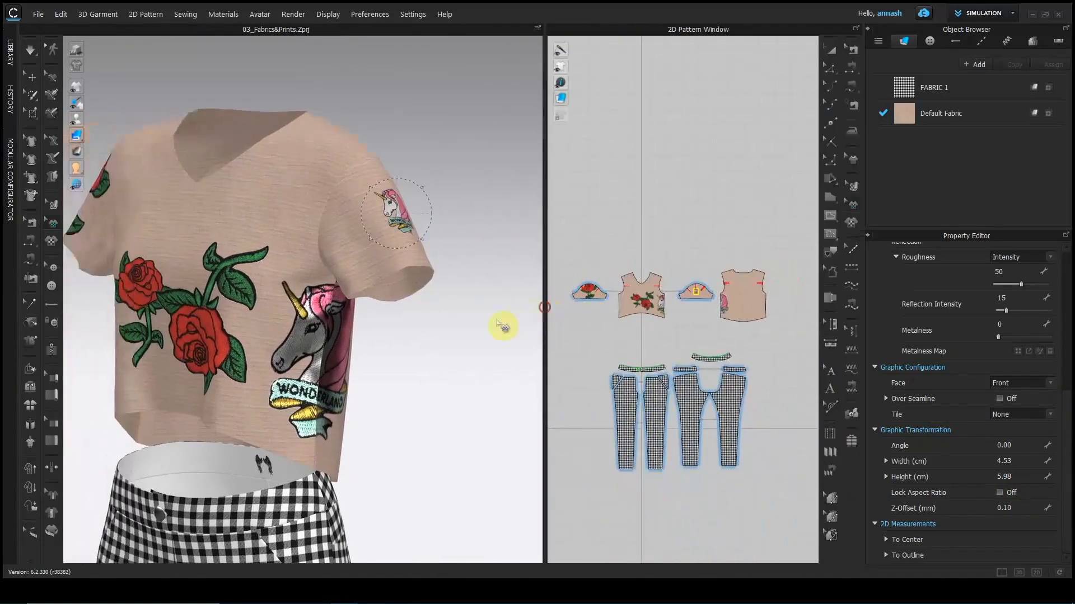
pyautogui.scroll(5, 503, 295)
pyautogui.scroll(2, 382, 427)
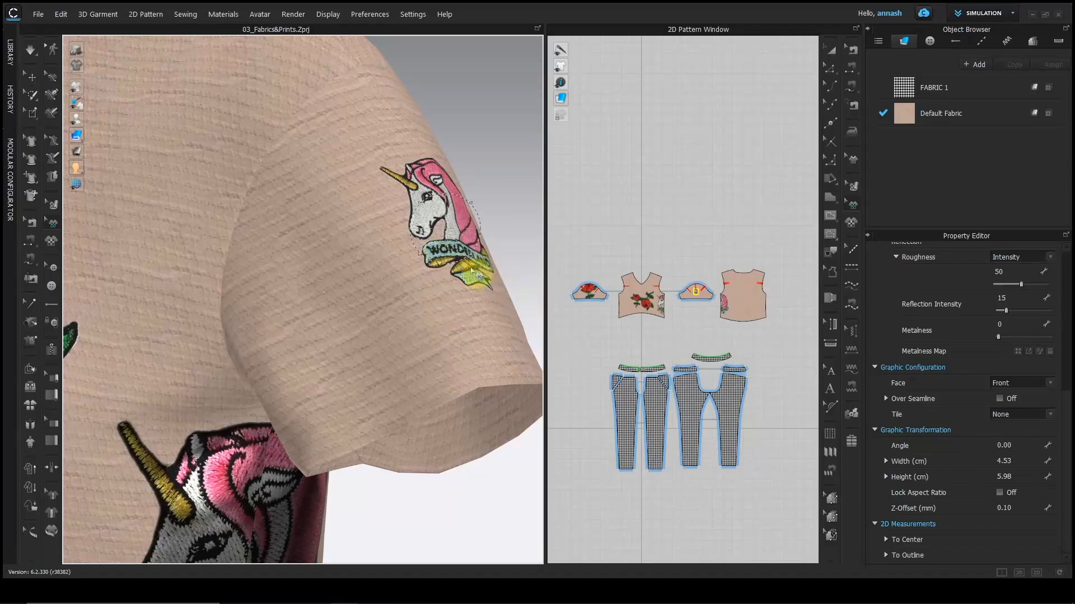
# Set the sleeve graphic's Z-offset to 5 mm and orbit to check the patch.
pyautogui.click(1014, 507)
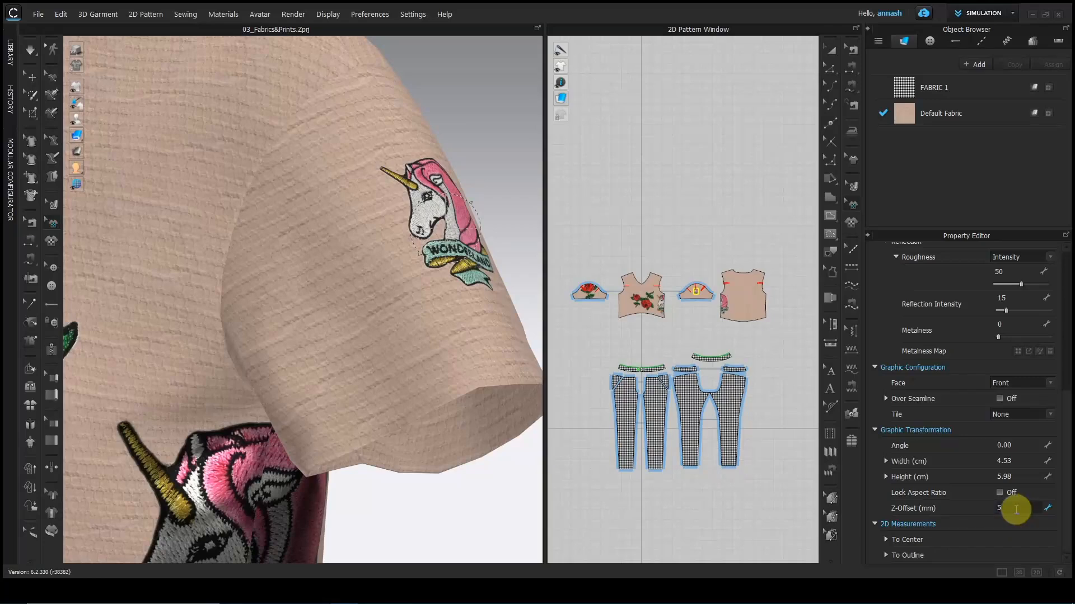
pyautogui.press('Return')
pyautogui.moveTo(419, 418); pyautogui.dragTo(497, 403, button='right')
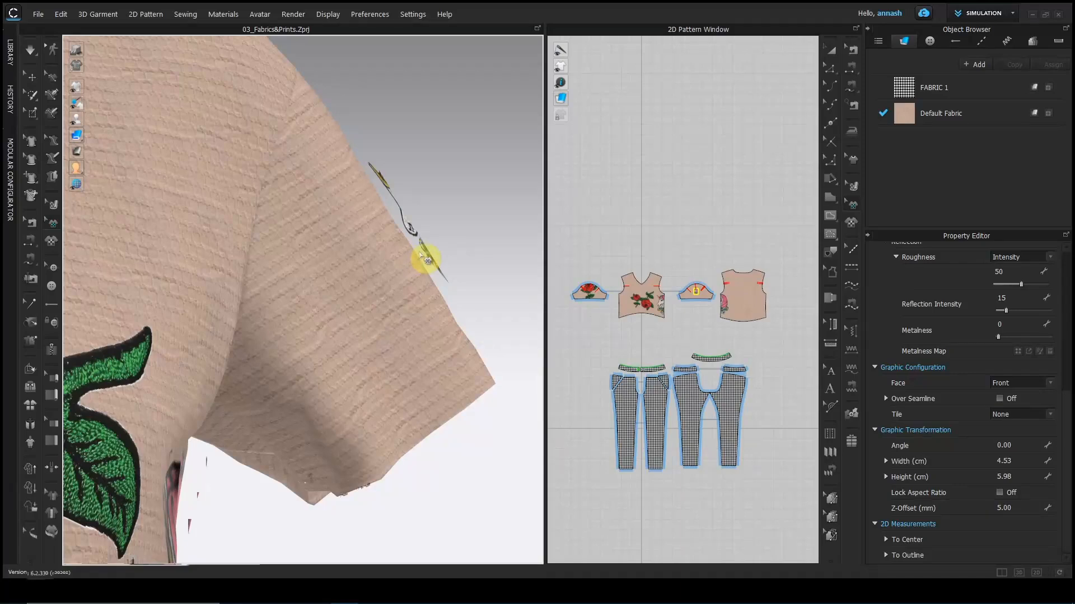
pyautogui.moveTo(431, 290); pyautogui.dragTo(348, 293, button='right')
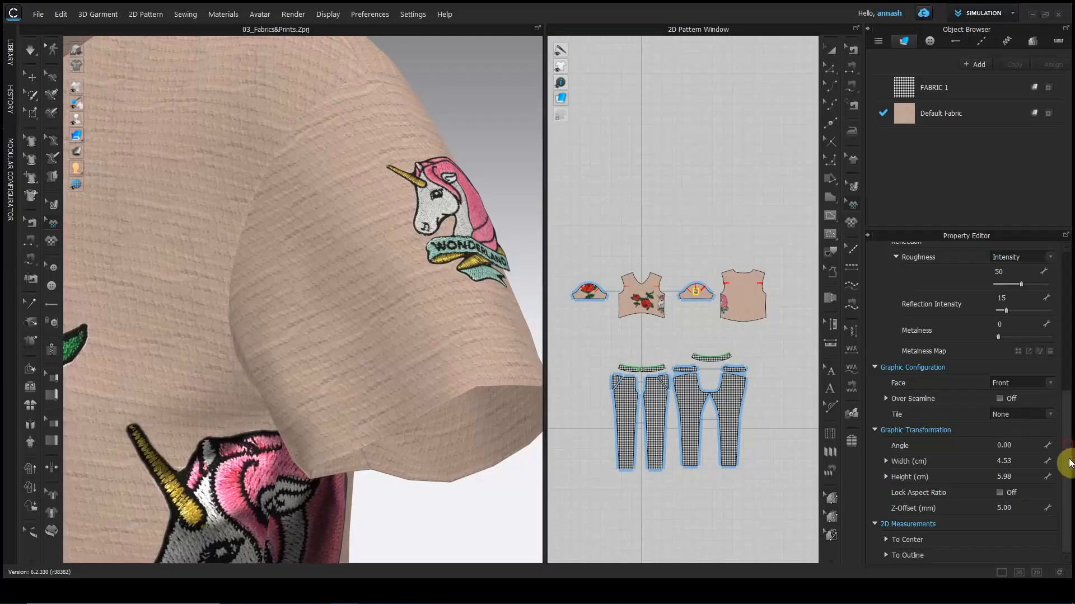
pyautogui.moveTo(1067, 469); pyautogui.dragTo(1064, 312)
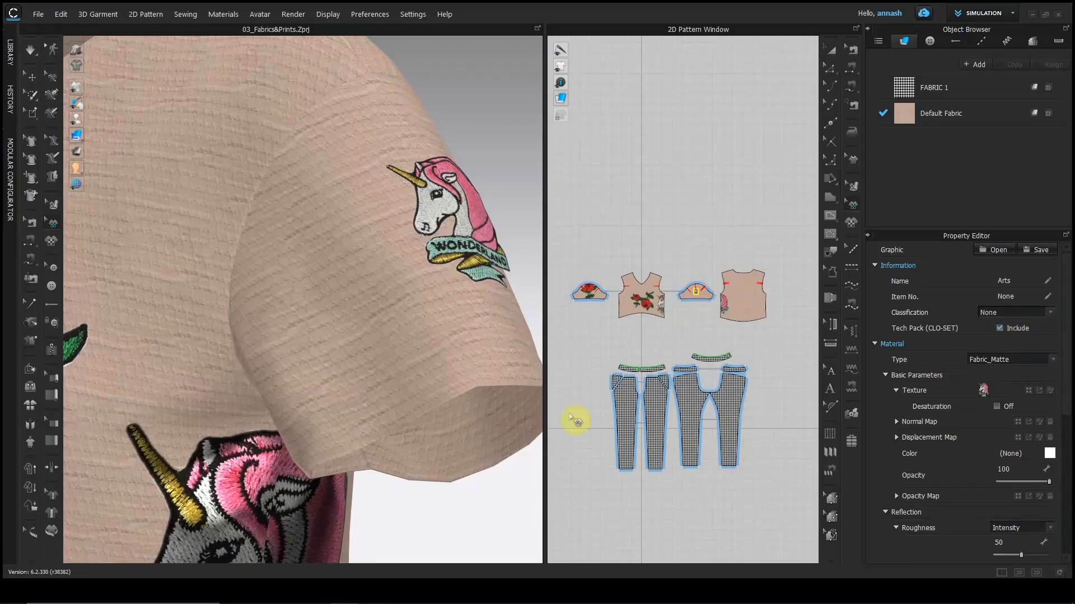
# Delete the side unicorn and the extra rose graphics from the top.
pyautogui.scroll(-10, 311, 456)
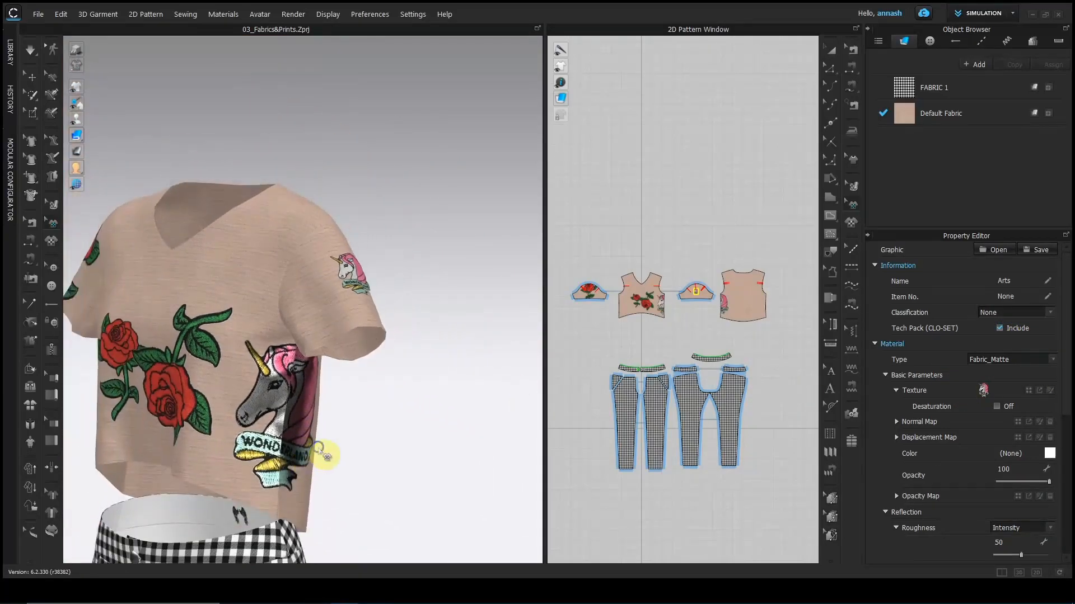
pyautogui.moveTo(318, 449); pyautogui.dragTo(369, 442, button='right')
pyautogui.moveTo(369, 442); pyautogui.dragTo(486, 367, button='middle')
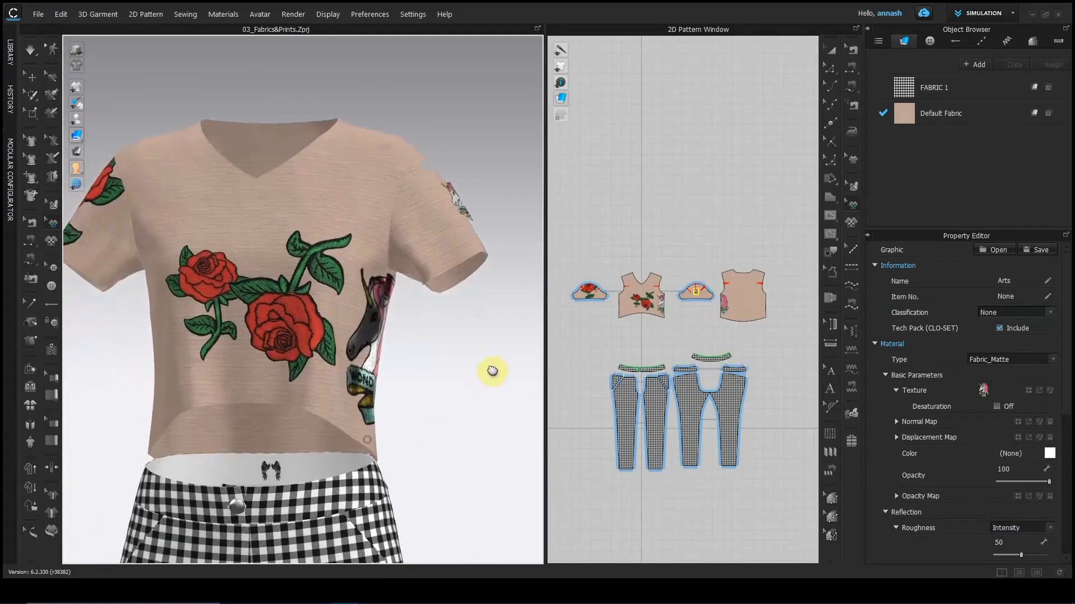
pyautogui.click(661, 307)
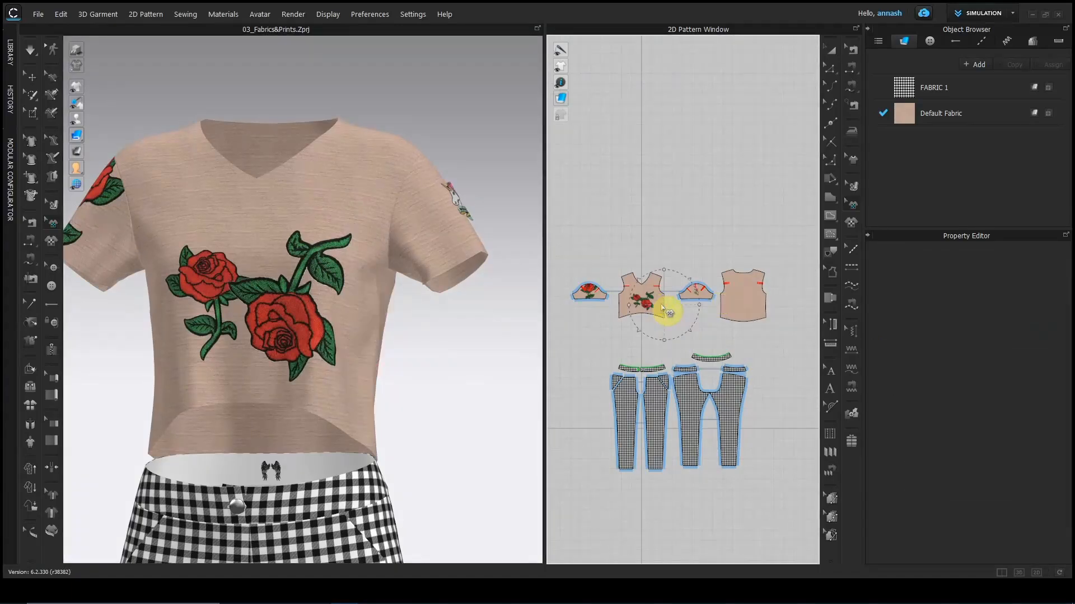
pyautogui.click(454, 200)
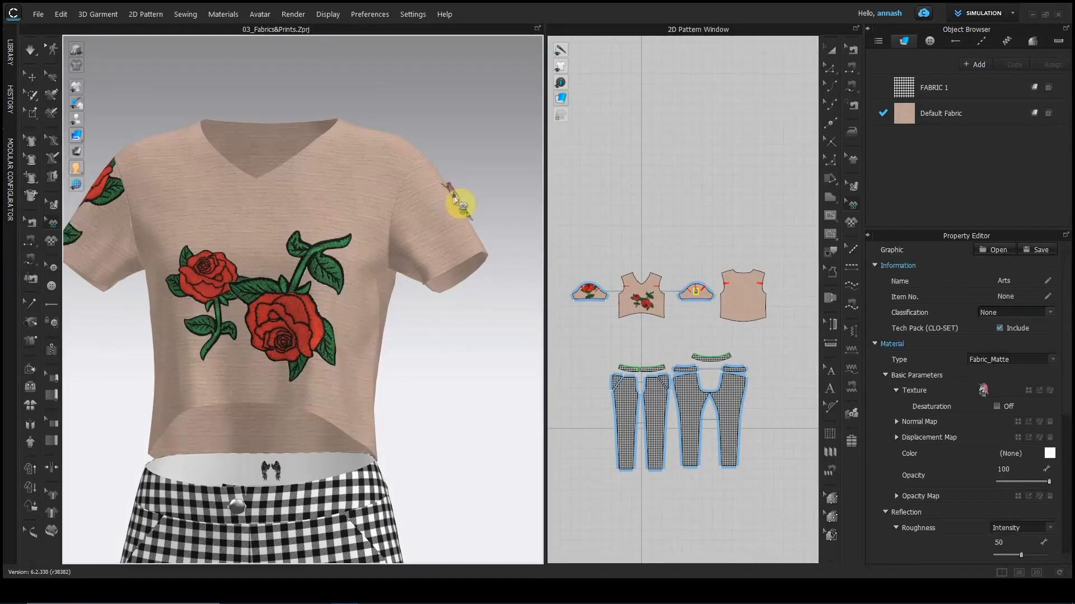
pyautogui.click(302, 323)
pyautogui.press('Delete')
pyautogui.click(116, 194)
pyautogui.press('Delete')
# Move the remaining rose up and enlarge it across the front of the crop top.
pyautogui.moveTo(216, 298); pyautogui.dragTo(310, 225)
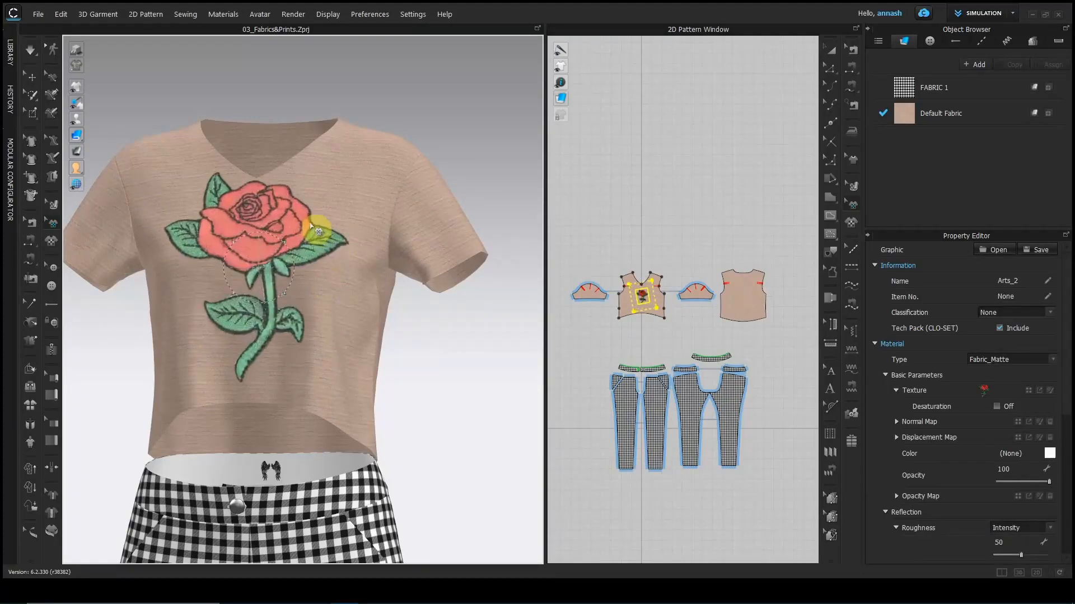
pyautogui.moveTo(291, 262); pyautogui.dragTo(360, 432, button='right')
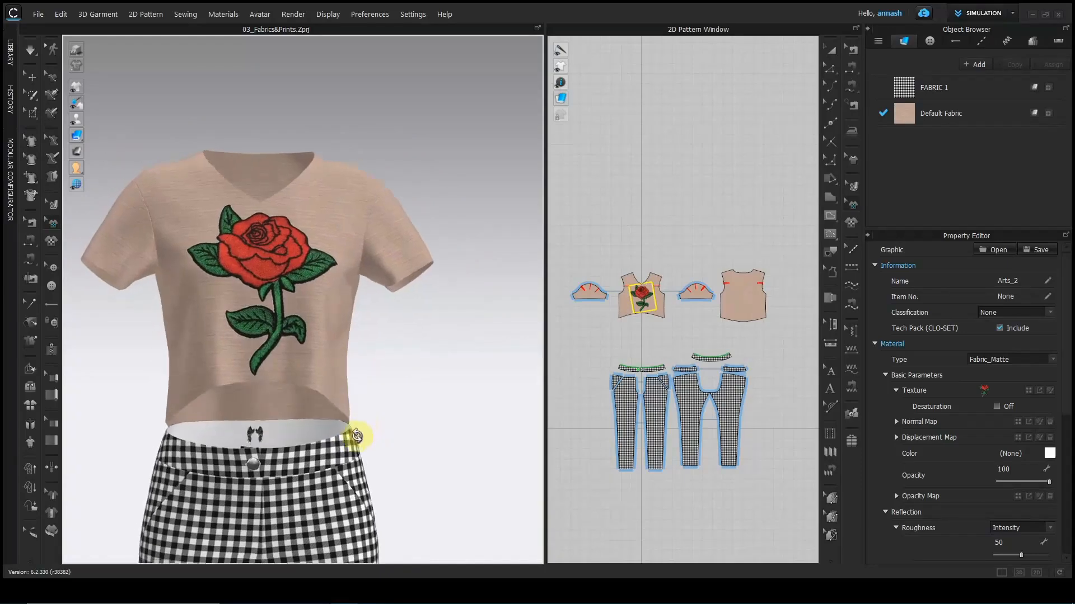
pyautogui.scroll(-2, 420, 355)
pyautogui.moveTo(420, 355); pyautogui.dragTo(459, 272, button='middle')
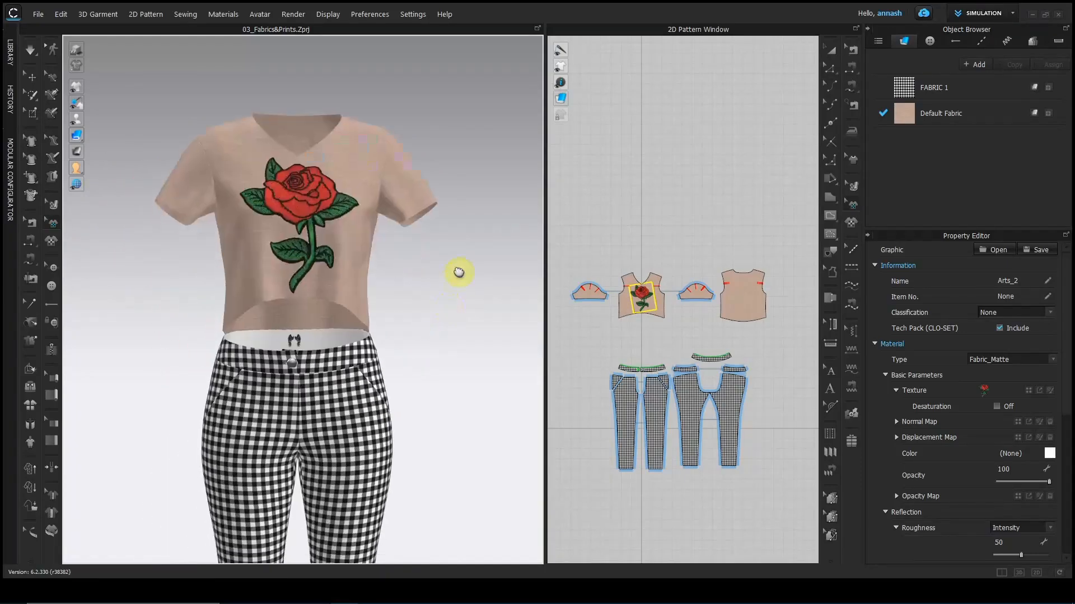